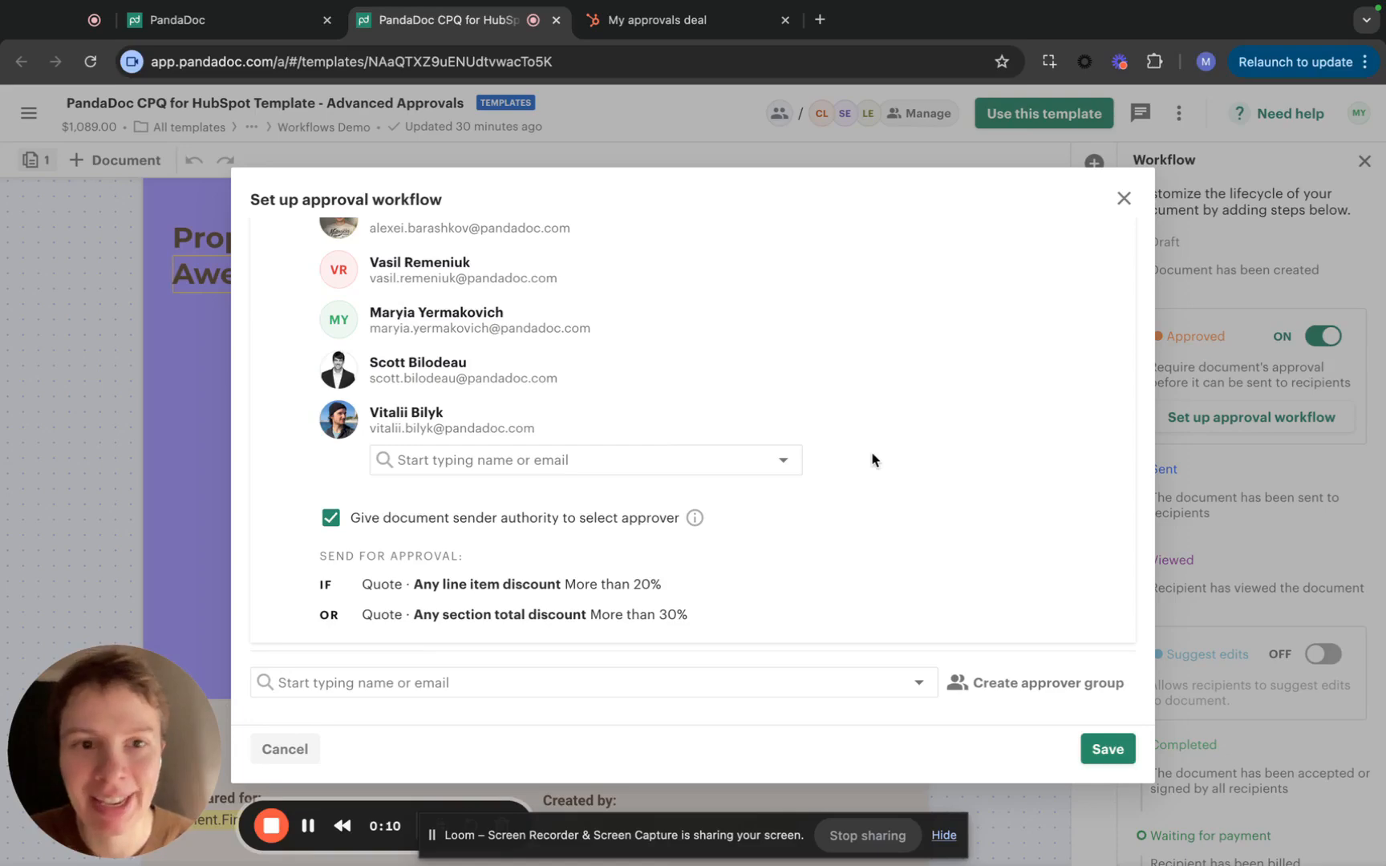
Reopen the approval workflow setup and review the Approvers group with its members, sender authority and discount conditions
left_click(1123, 200)
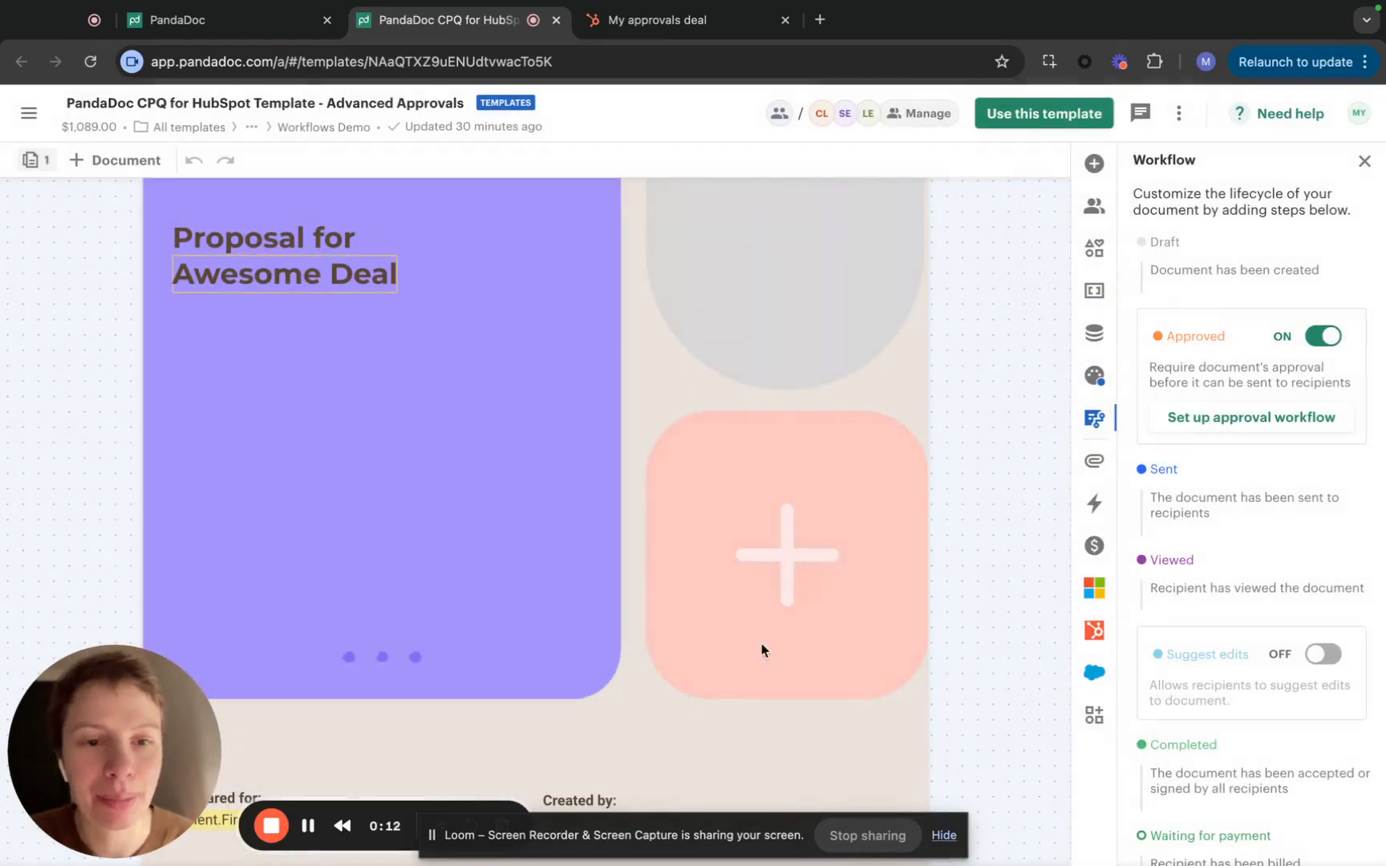
left_click(943, 835)
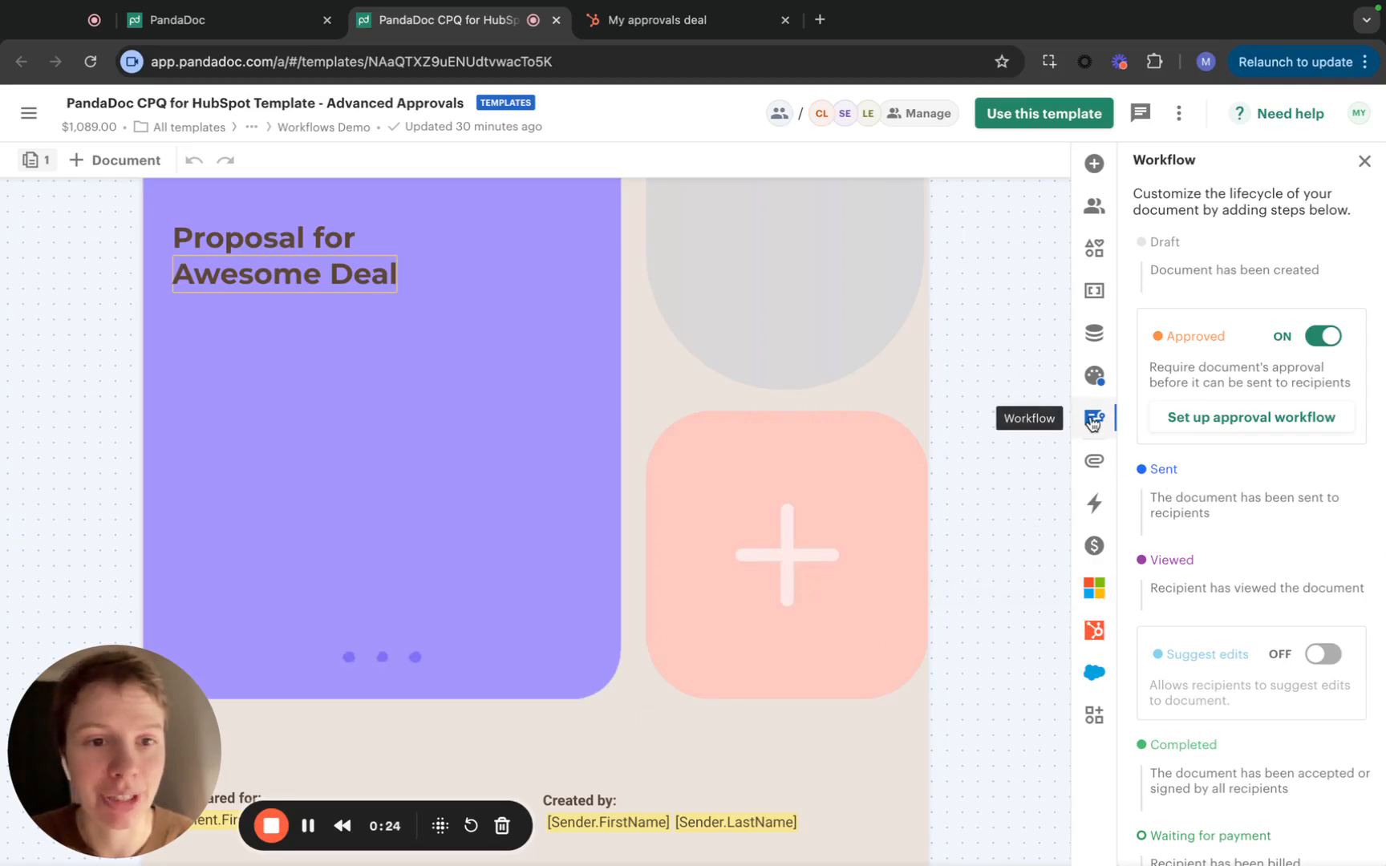
left_click(1232, 428)
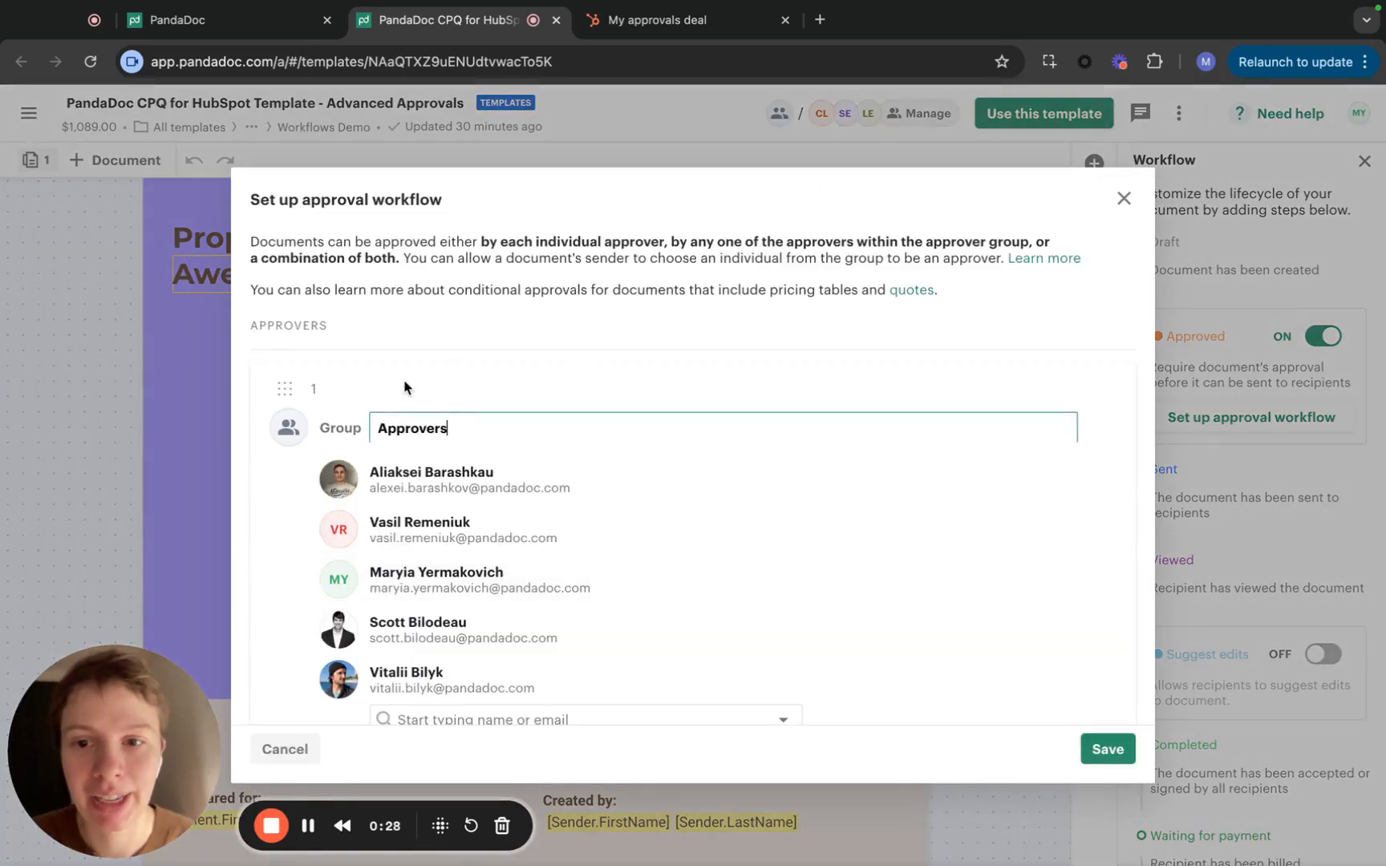
scroll(405, 387, "down", 5)
scroll(275, 369, "up", 5)
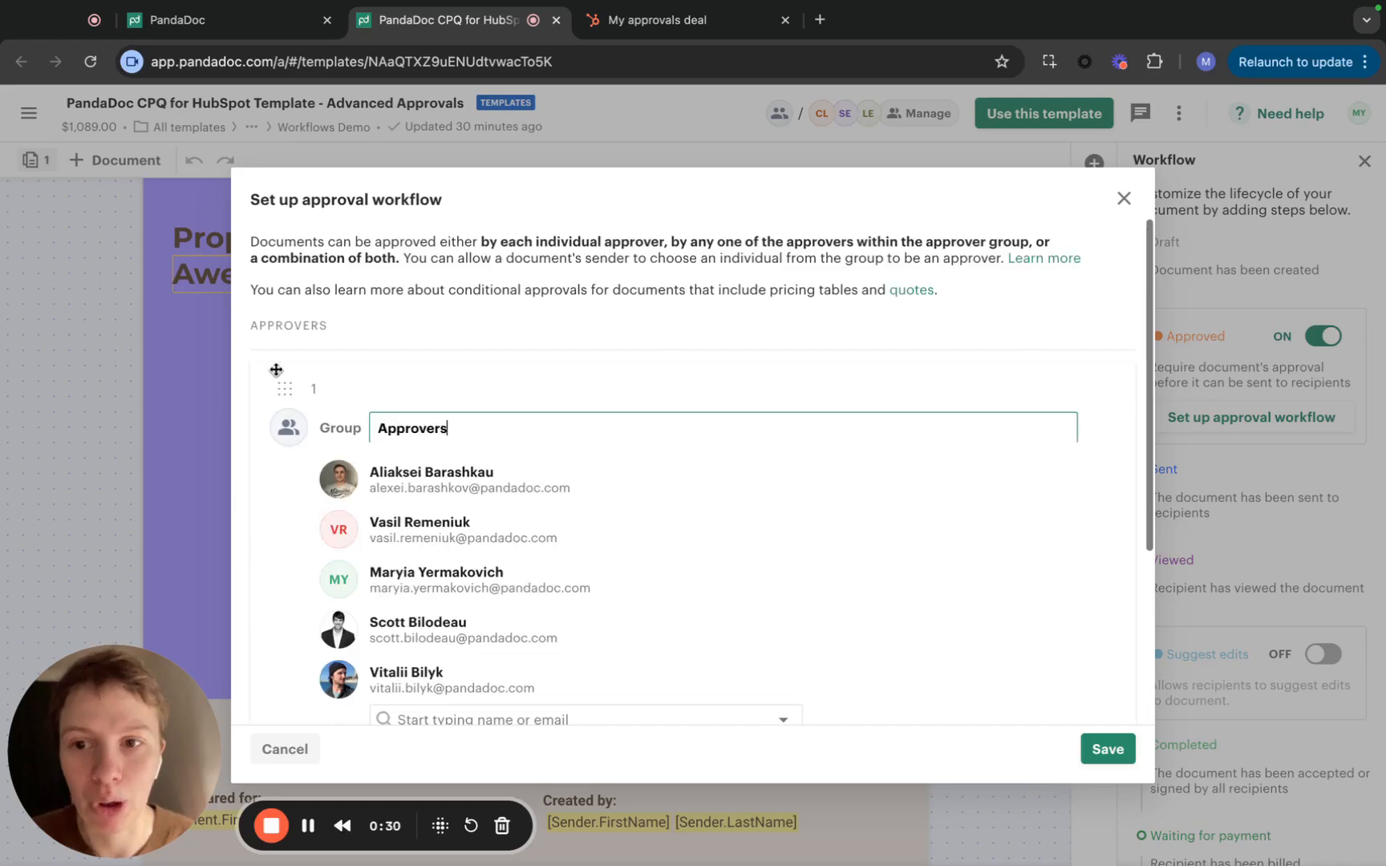
scroll(535, 452, "down", 3)
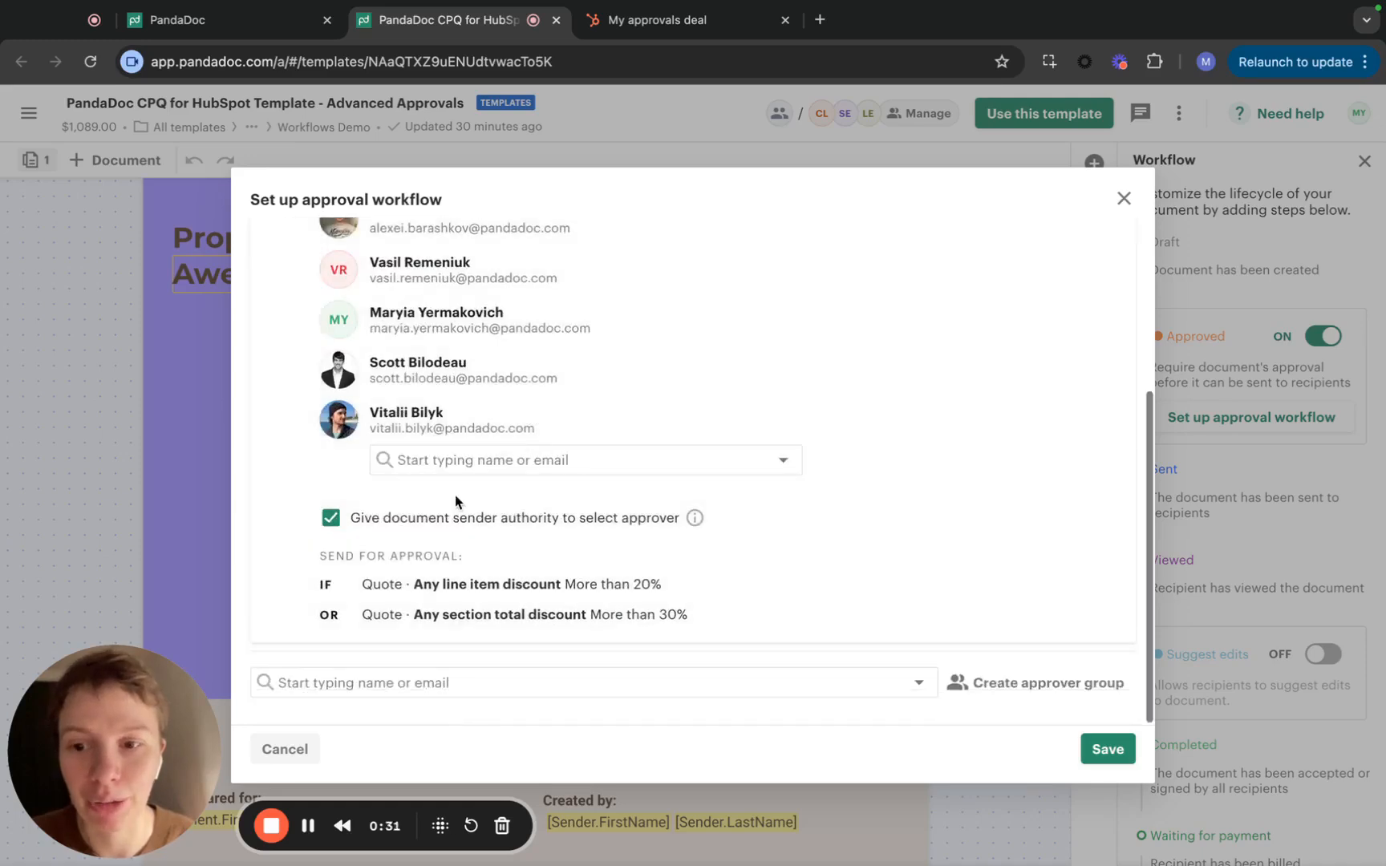
Add an individual approver after the Approvers group by searching "mary", and delete that approver again
left_click(477, 685)
type("mary")
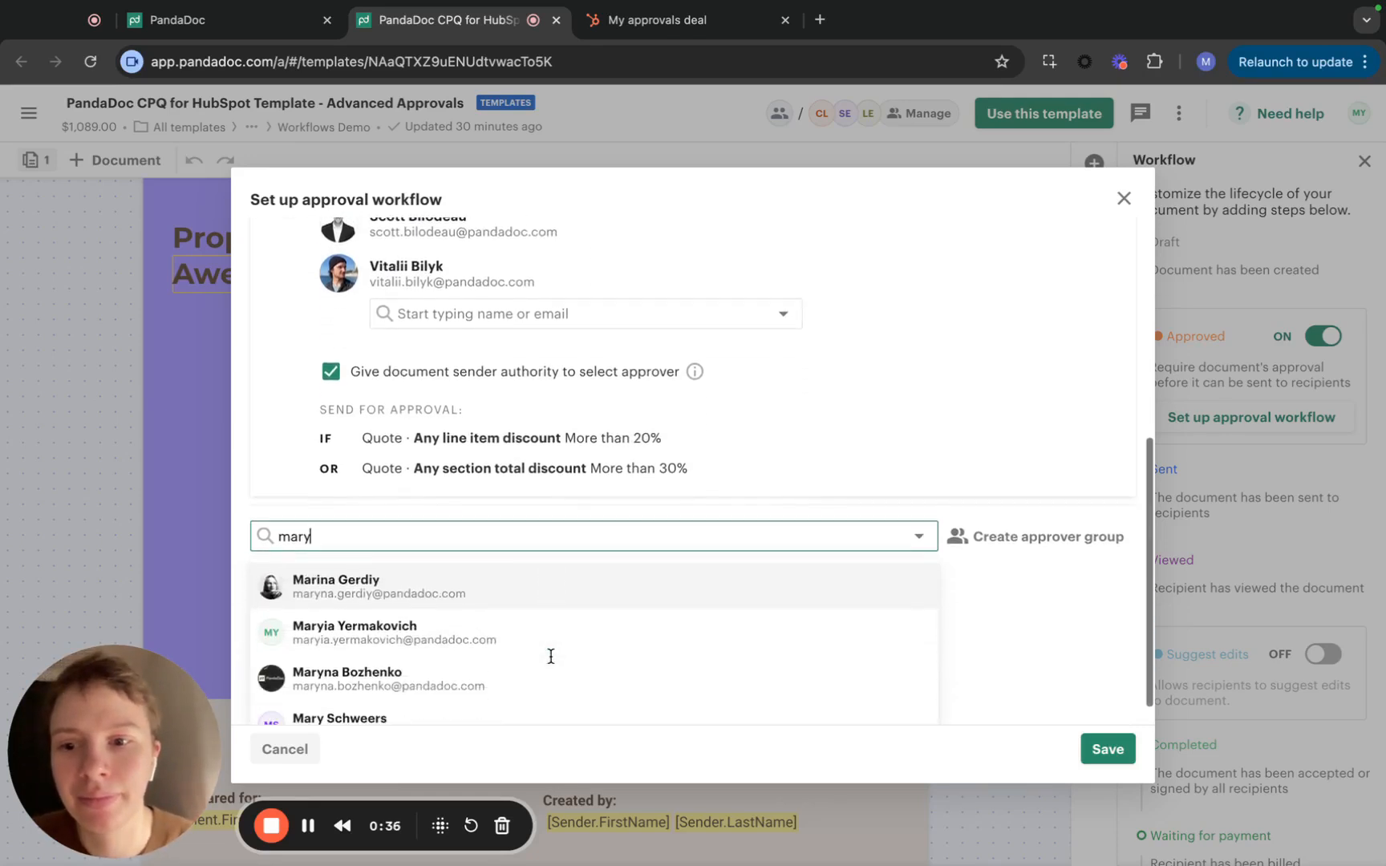
left_click(549, 634)
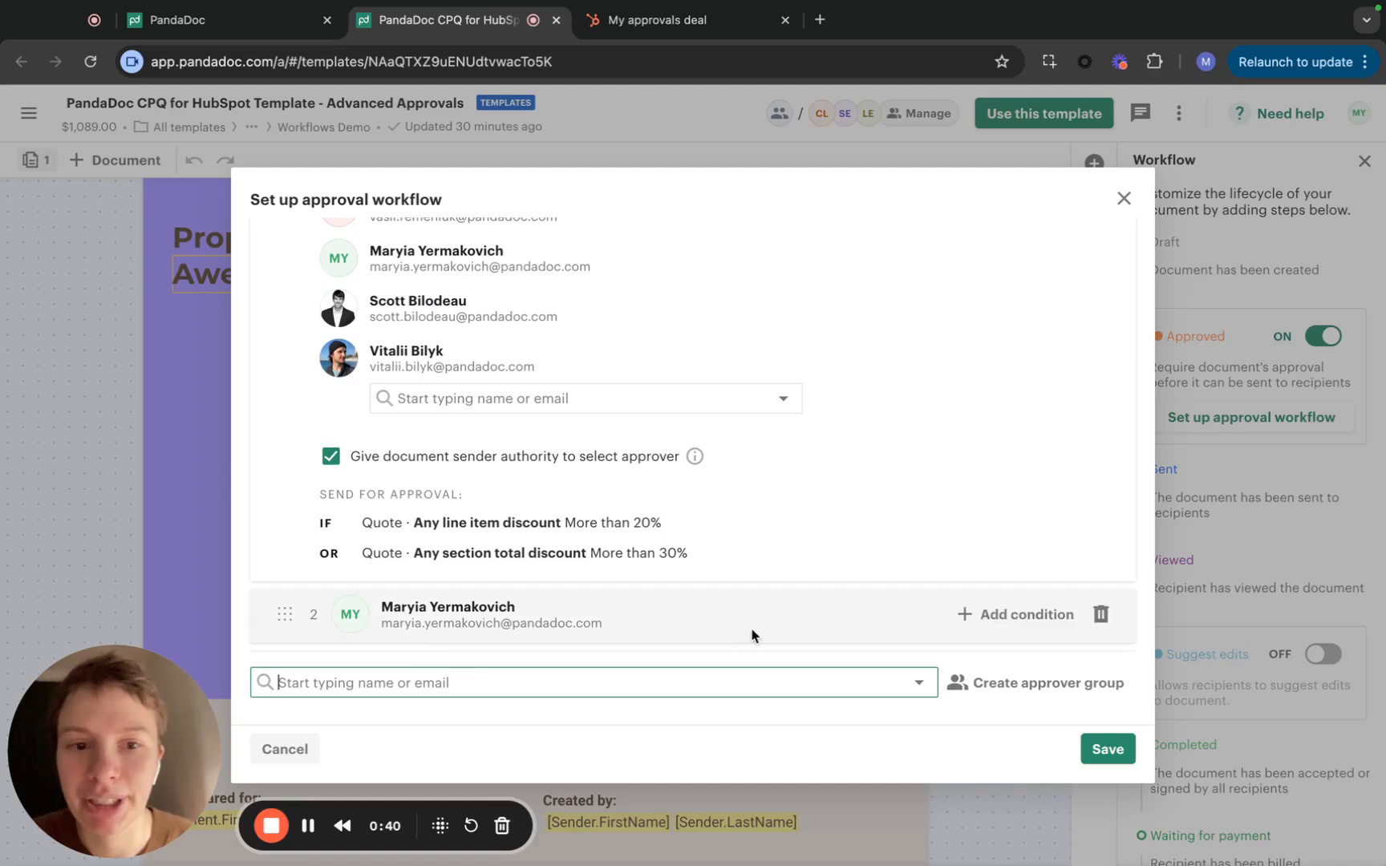
left_click(1100, 613)
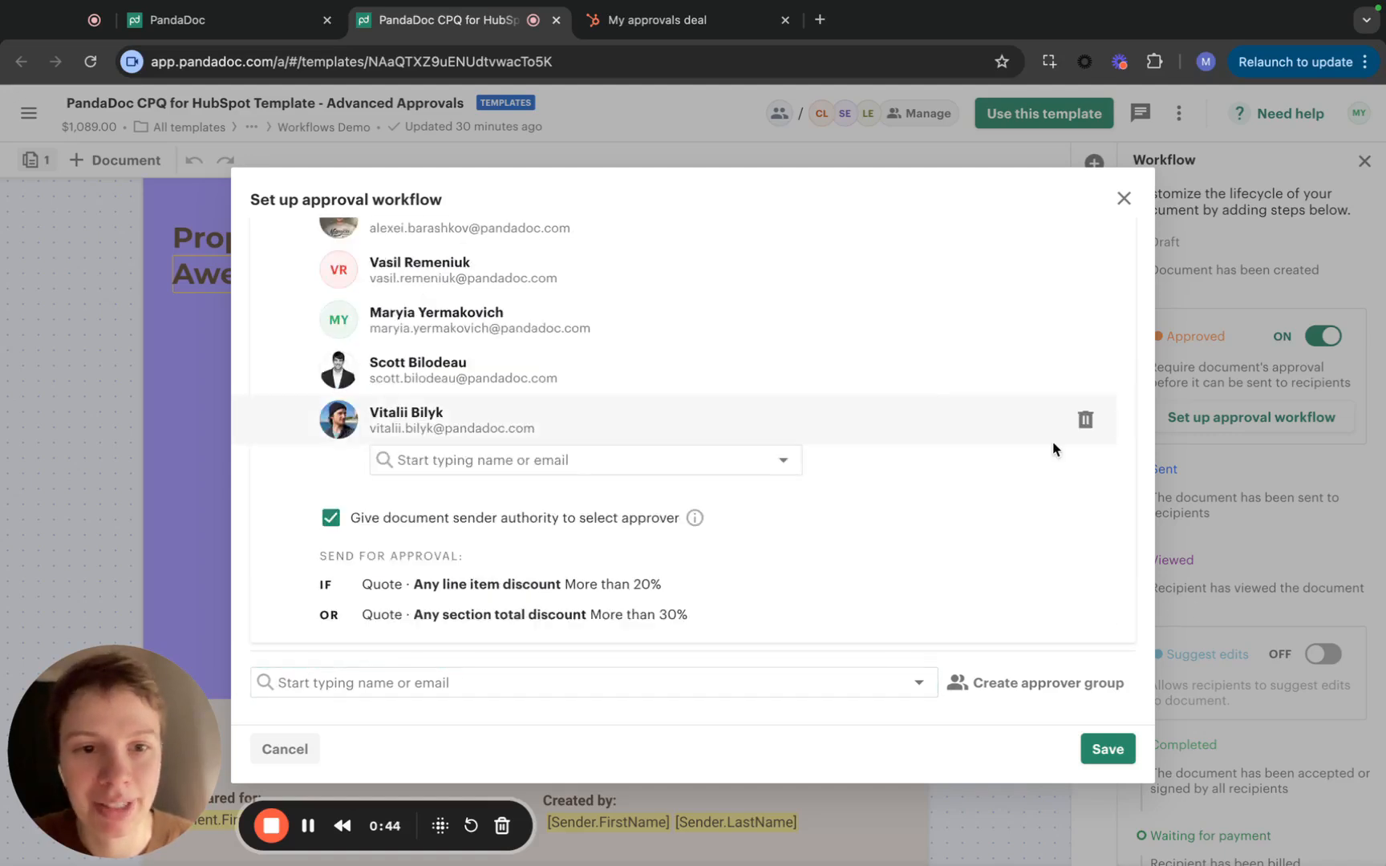
Open the Approvers group's conditions for editing and review the document, pricing table and quote fields available for the first rule
scroll(1054, 448, "up", 3)
left_click(1021, 320)
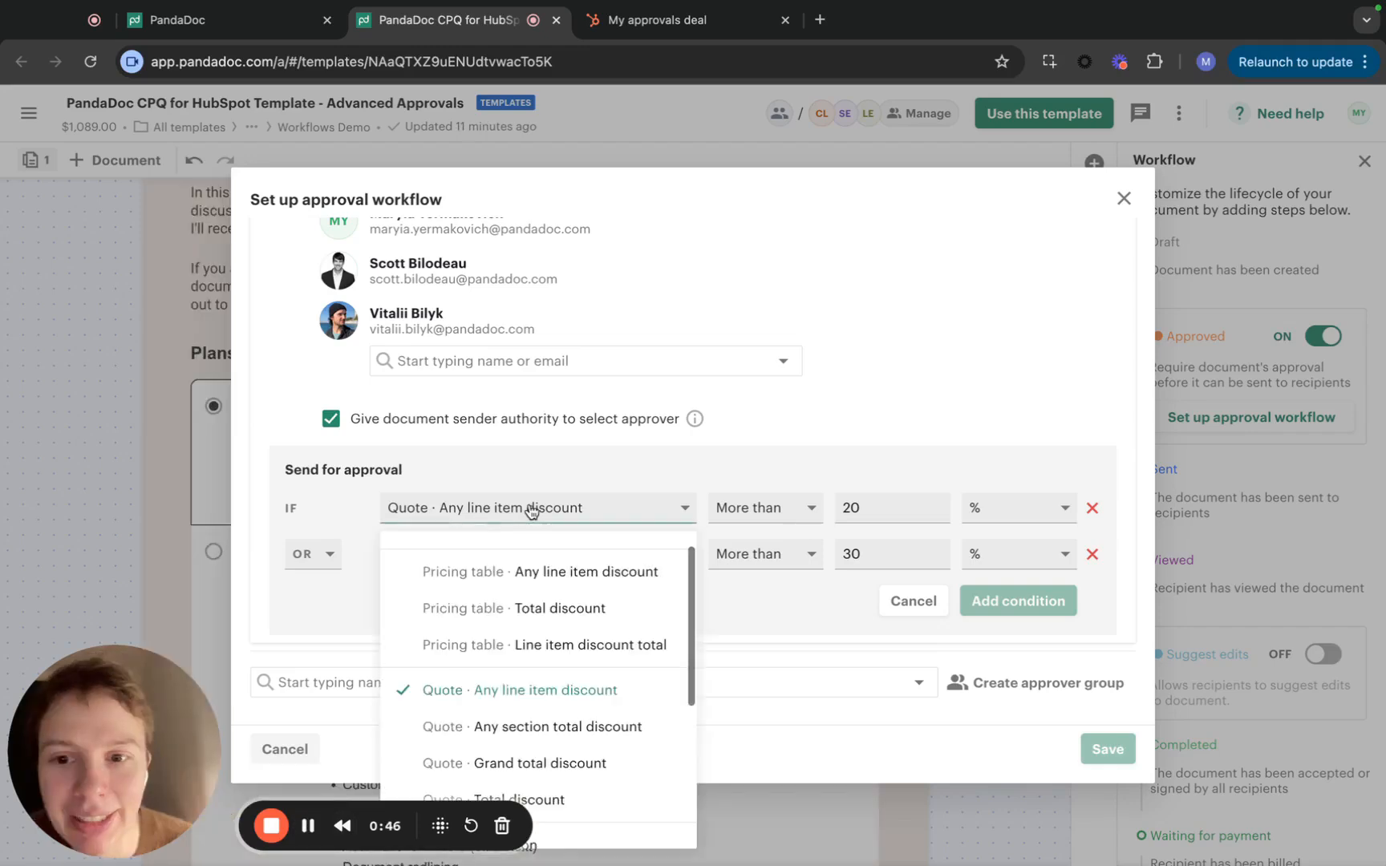
scroll(520, 626, "down", 1)
scroll(519, 626, "down", 1)
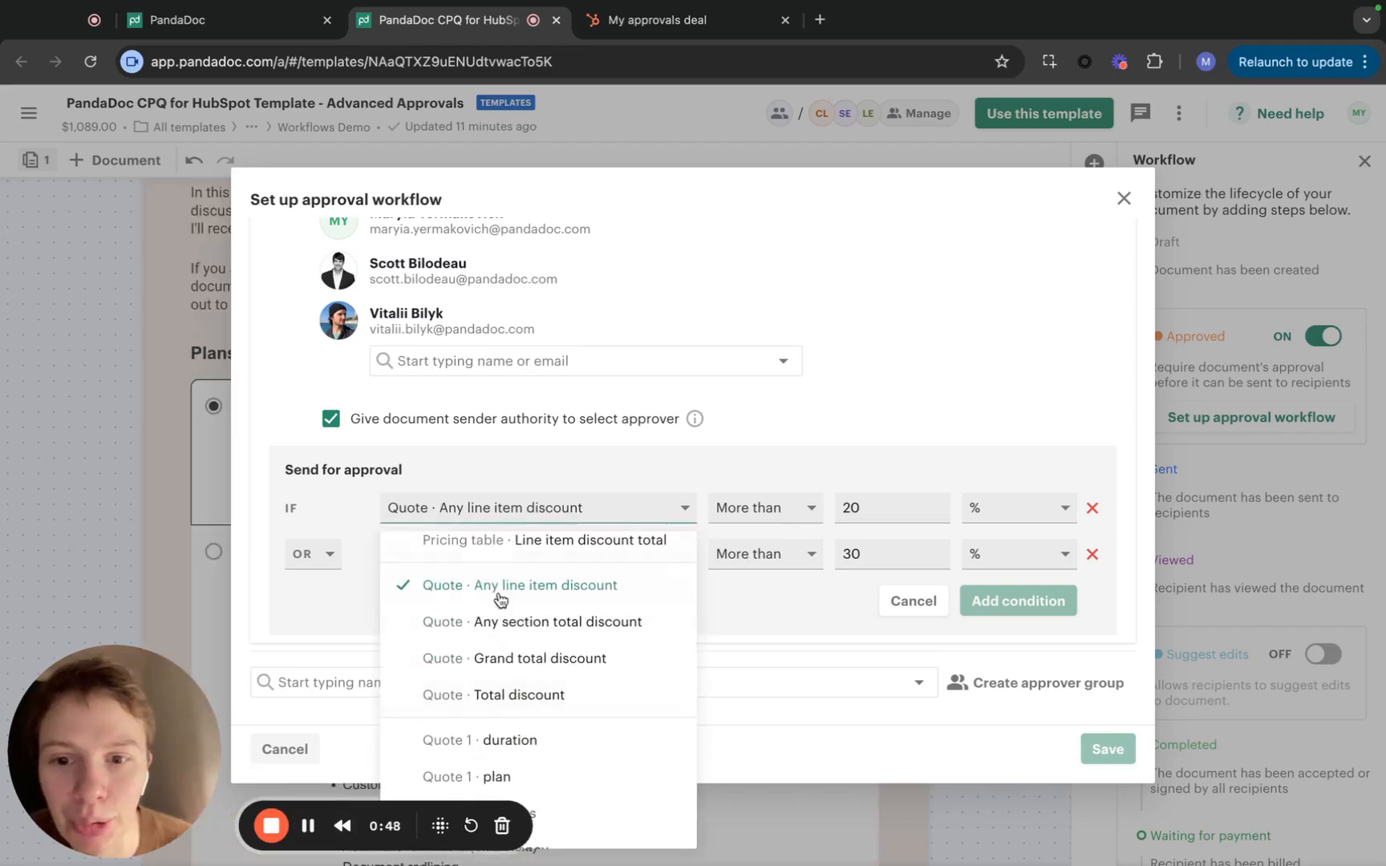
scroll(588, 642, "up", 2)
scroll(590, 634, "down", 2)
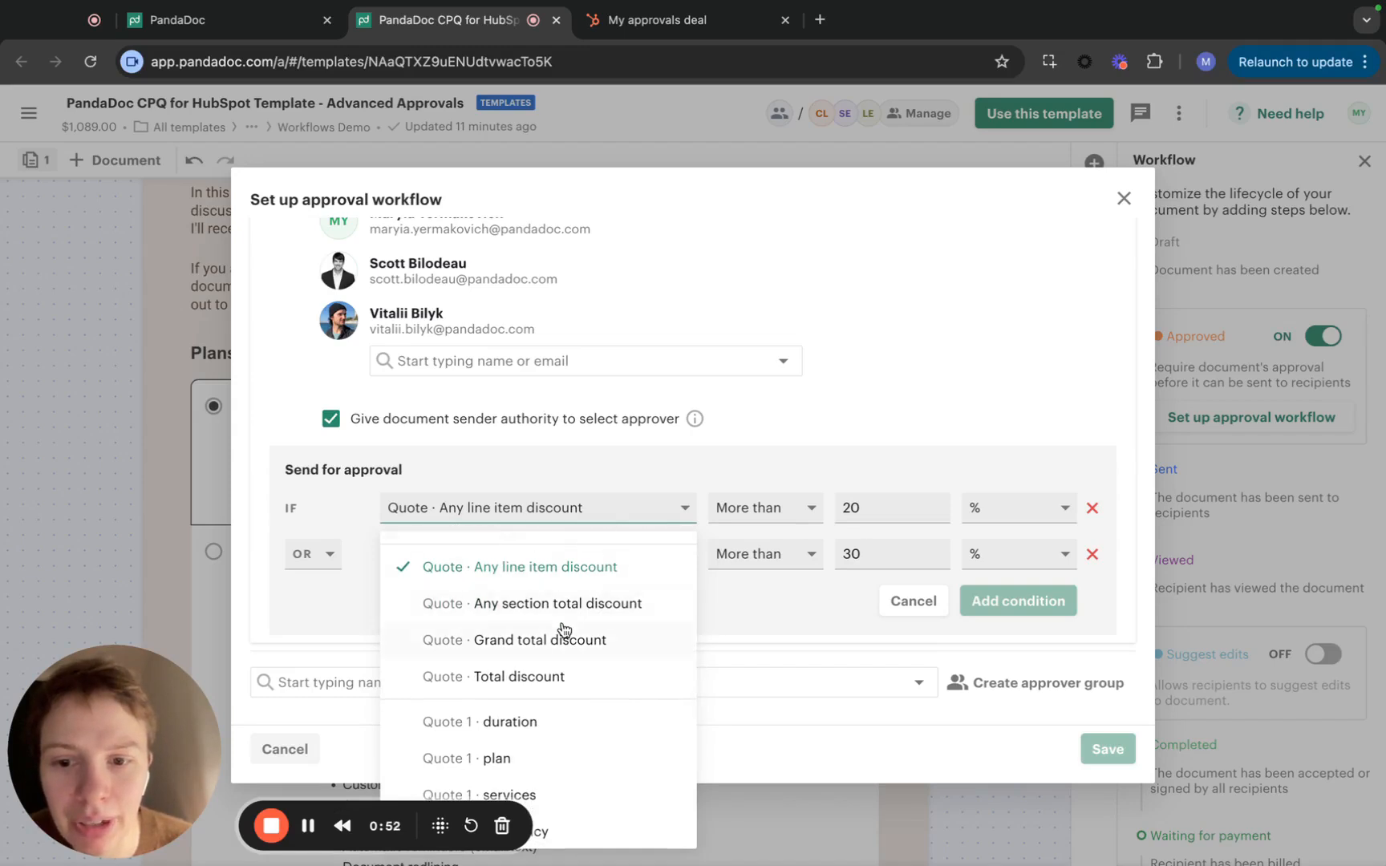
scroll(564, 630, "down", 2)
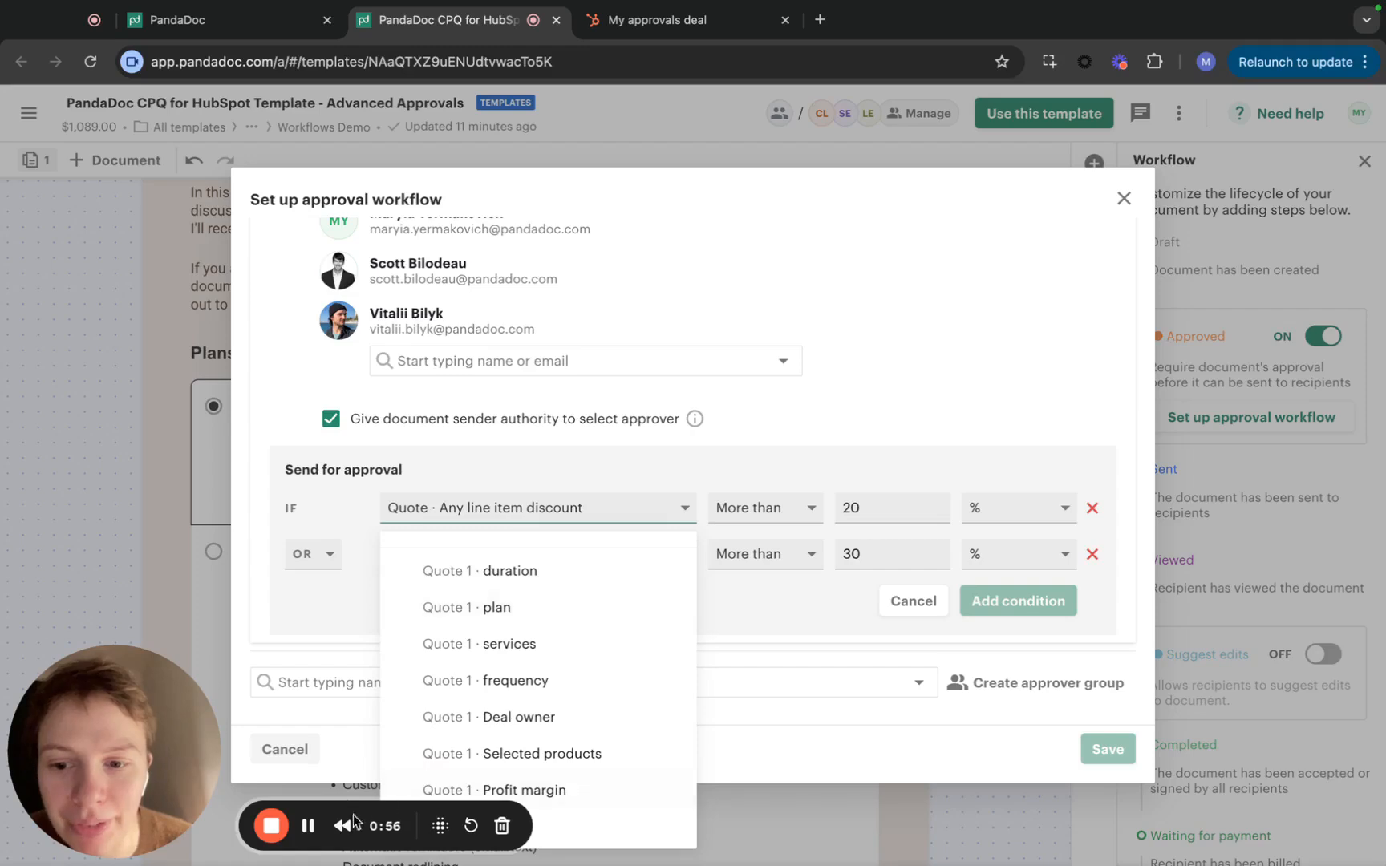
scroll(417, 834, "up", 5)
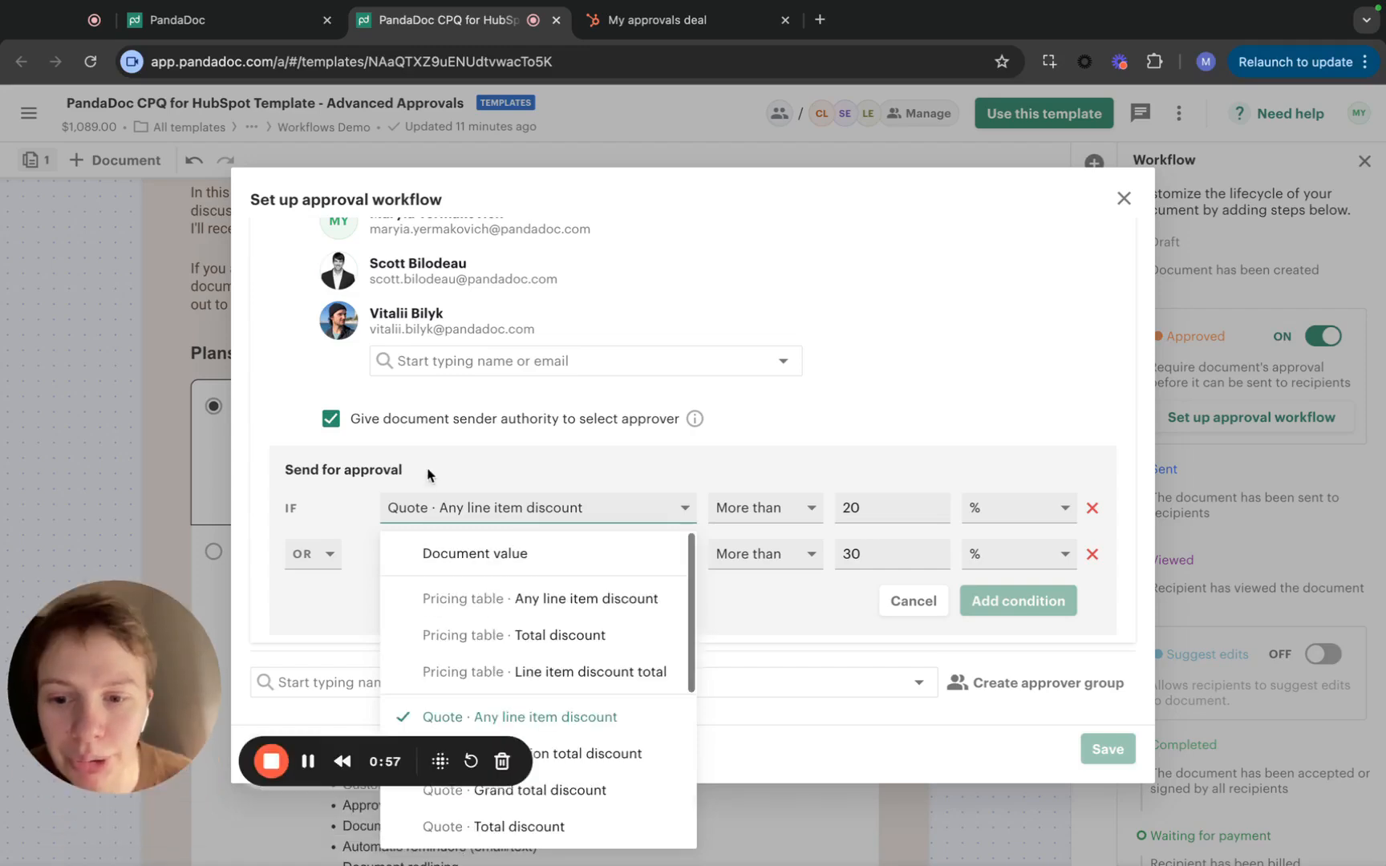
left_click(325, 616)
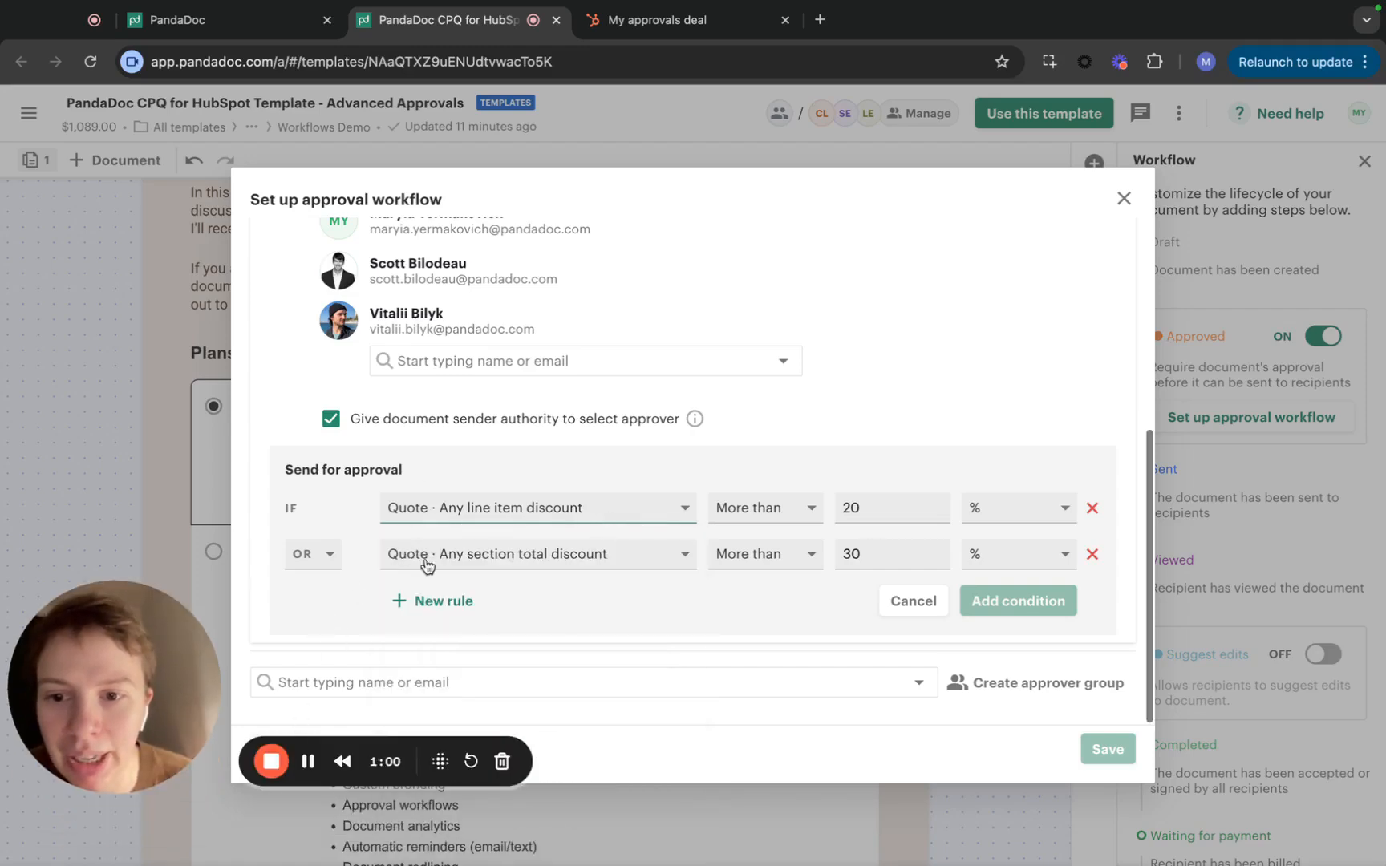
Check the logical operators available between the two approval rules and close the workflow setup without changes
left_click(325, 560)
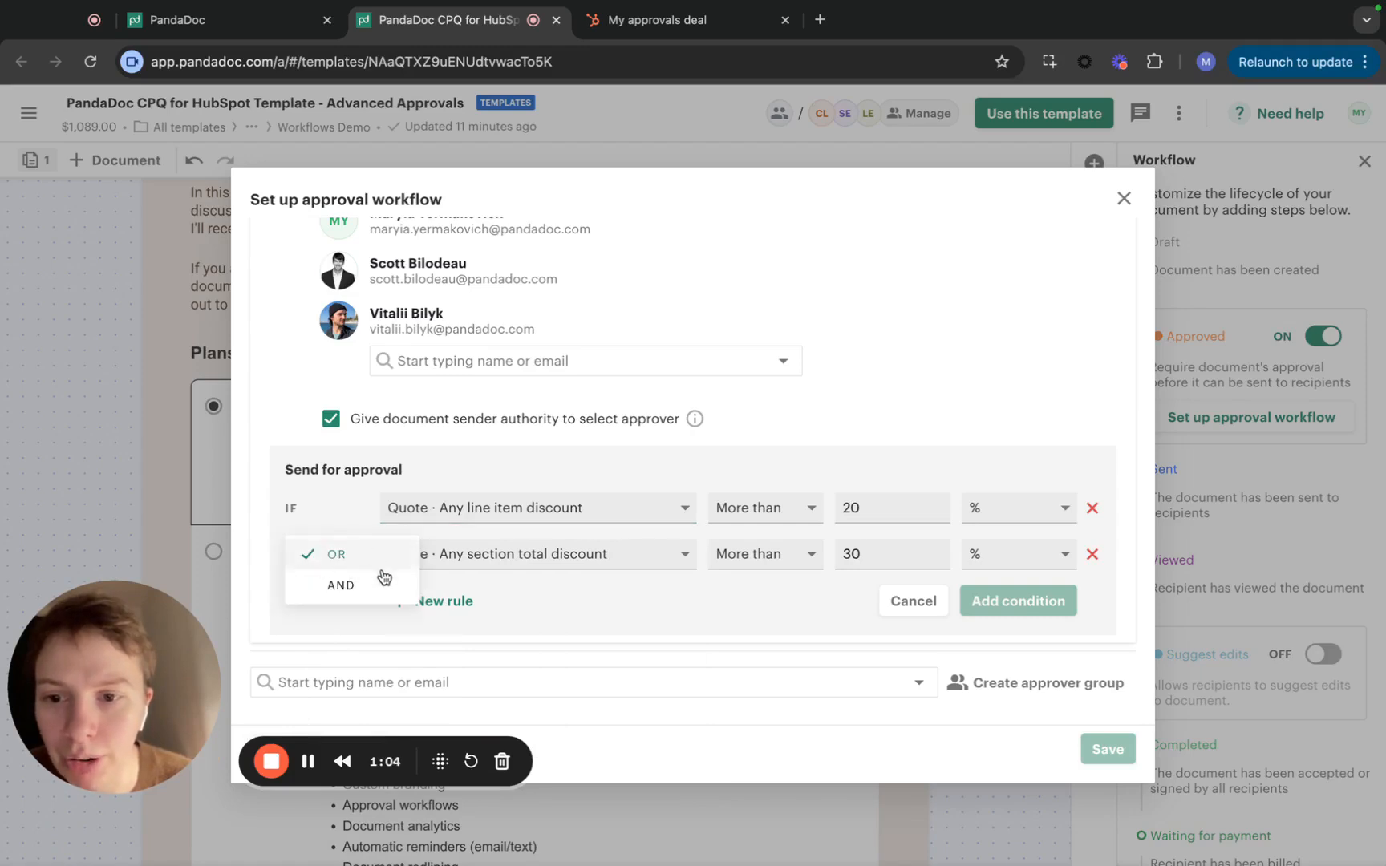
left_click(634, 608)
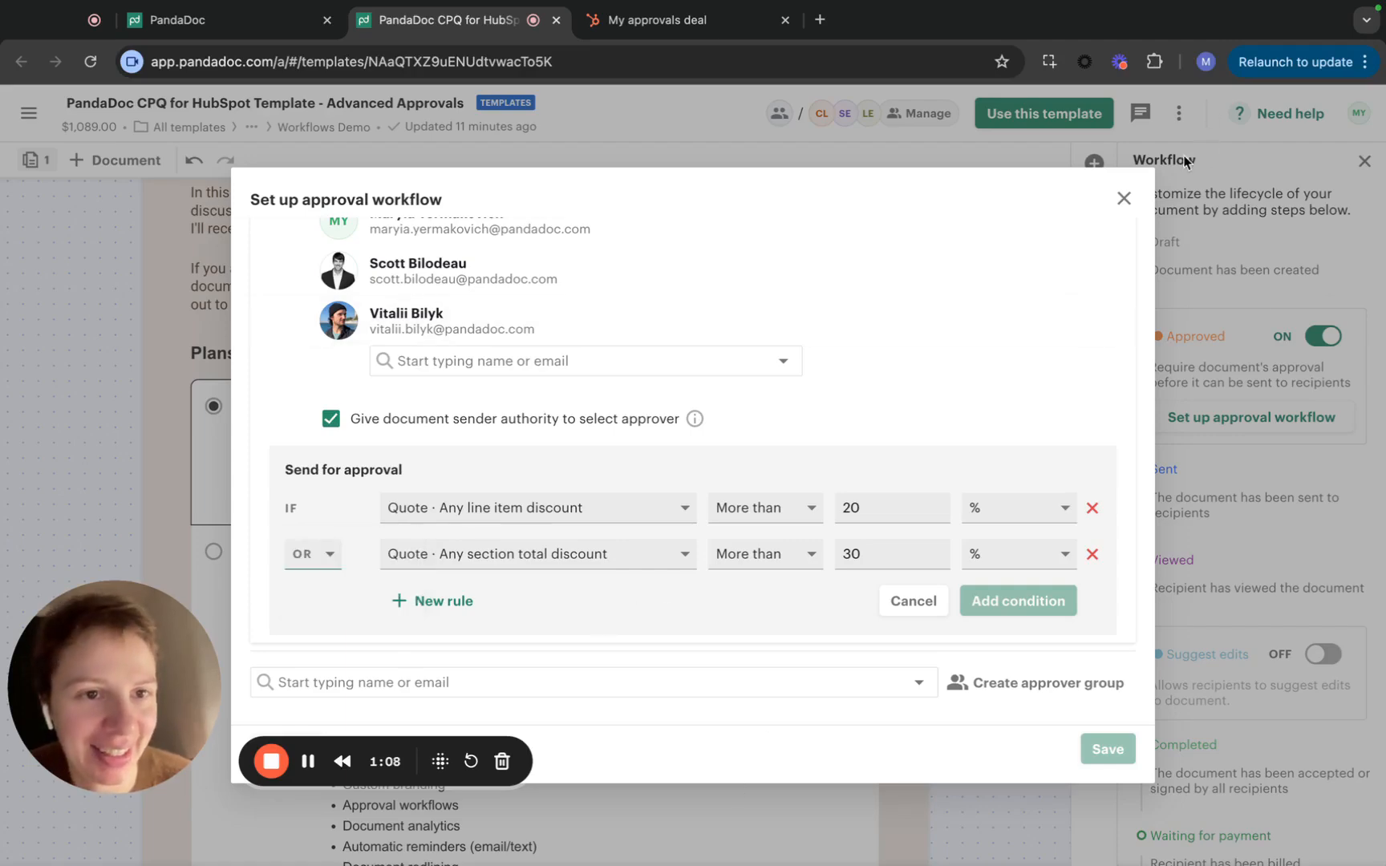
left_click(1125, 200)
Open the Plans quote for editing and review the quote data fields that can be used in rules
left_click(789, 534)
left_click_drag(186, 774, 96, 337)
scroll(128, 462, "up", 2)
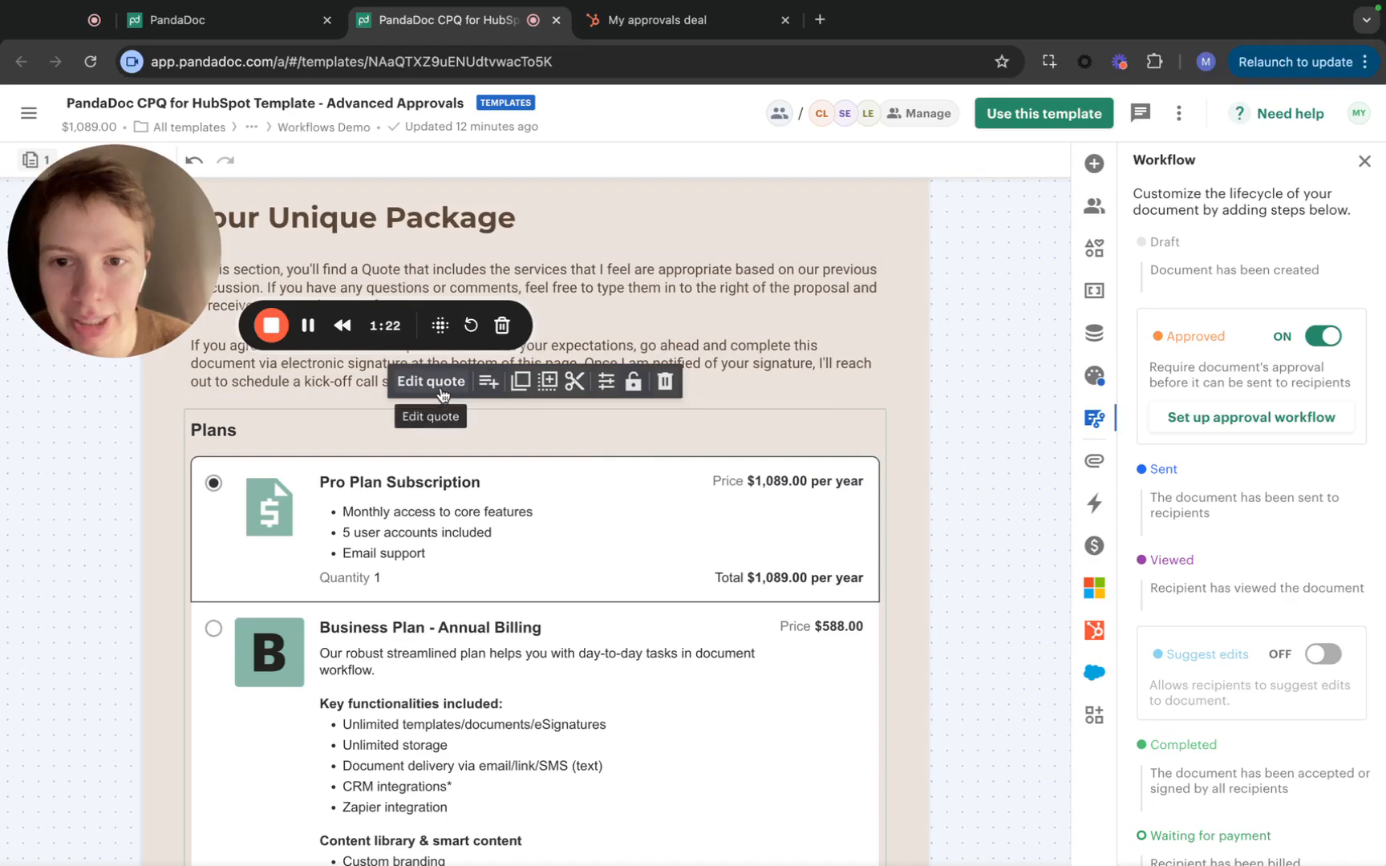
left_click(441, 394)
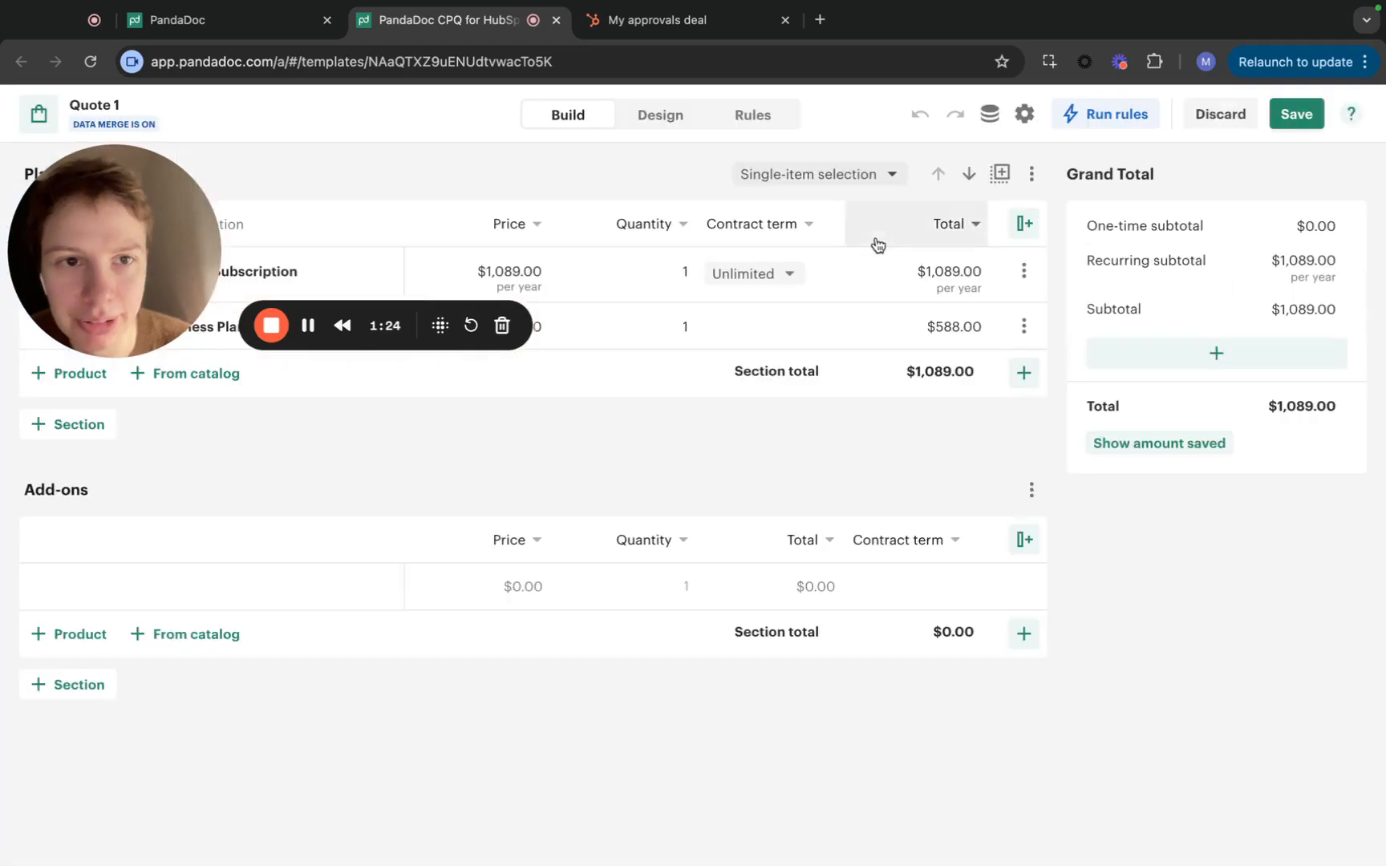
left_click(994, 114)
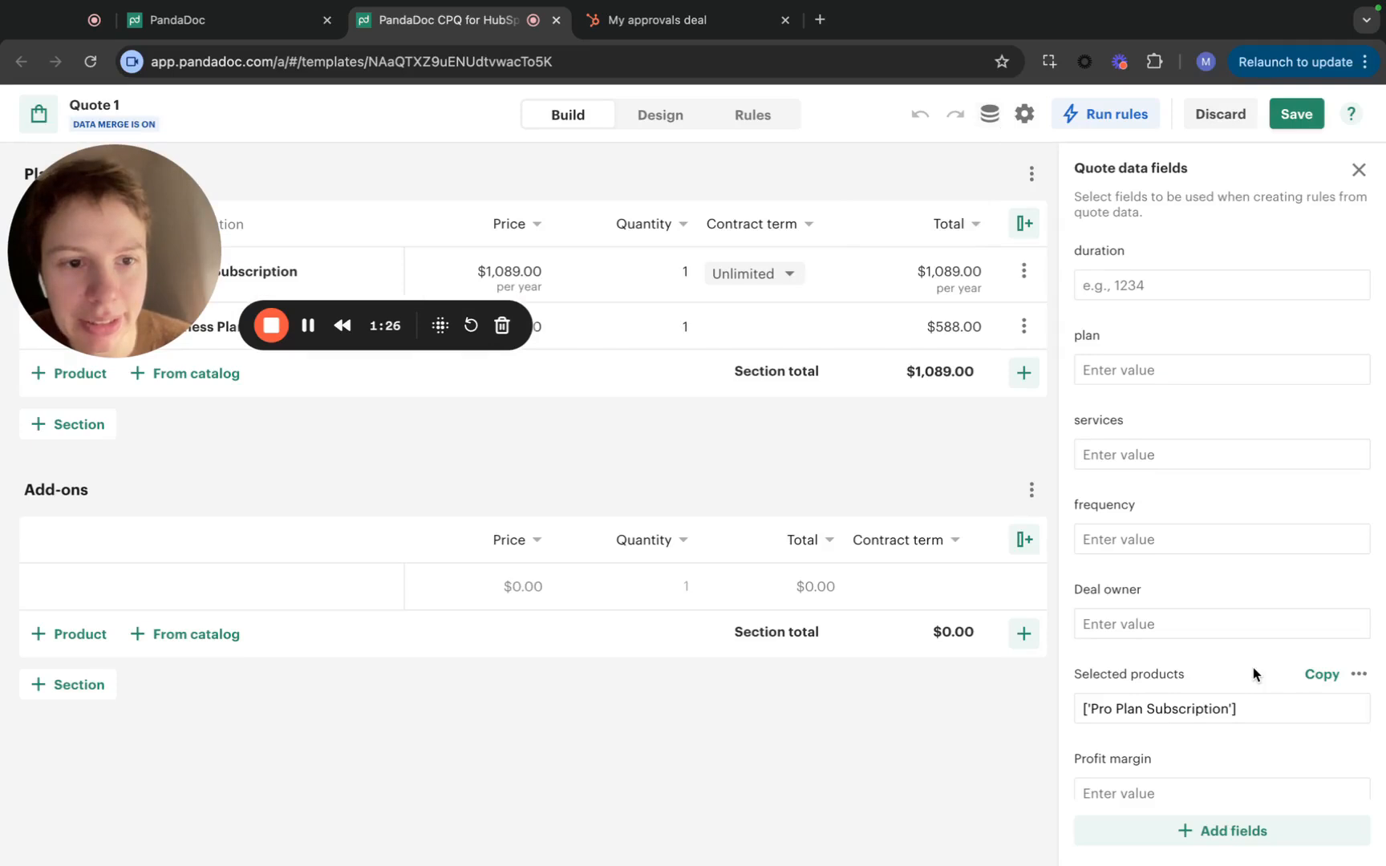
scroll(1252, 668, "down", 1)
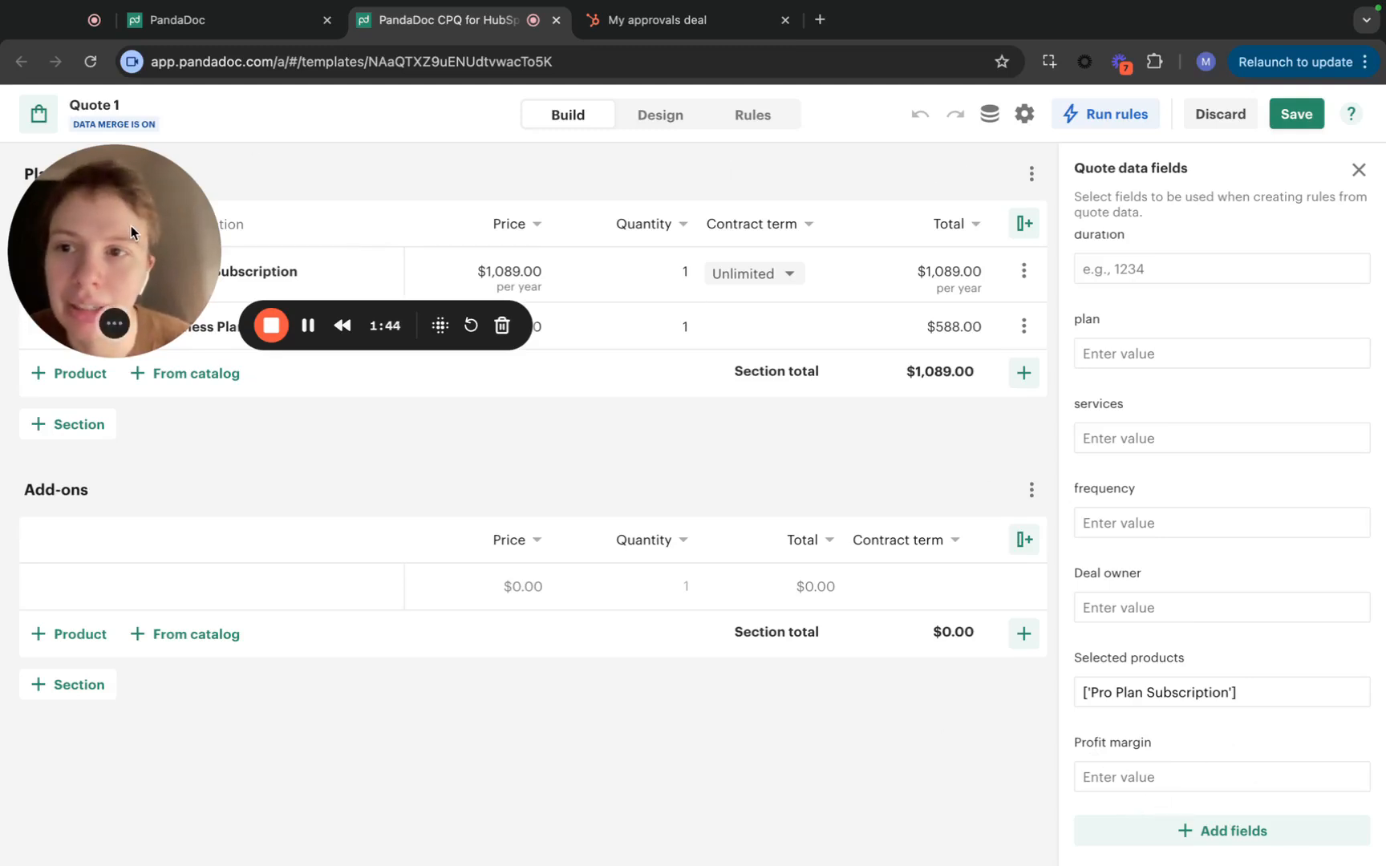
left_click_drag(131, 226, 448, 714)
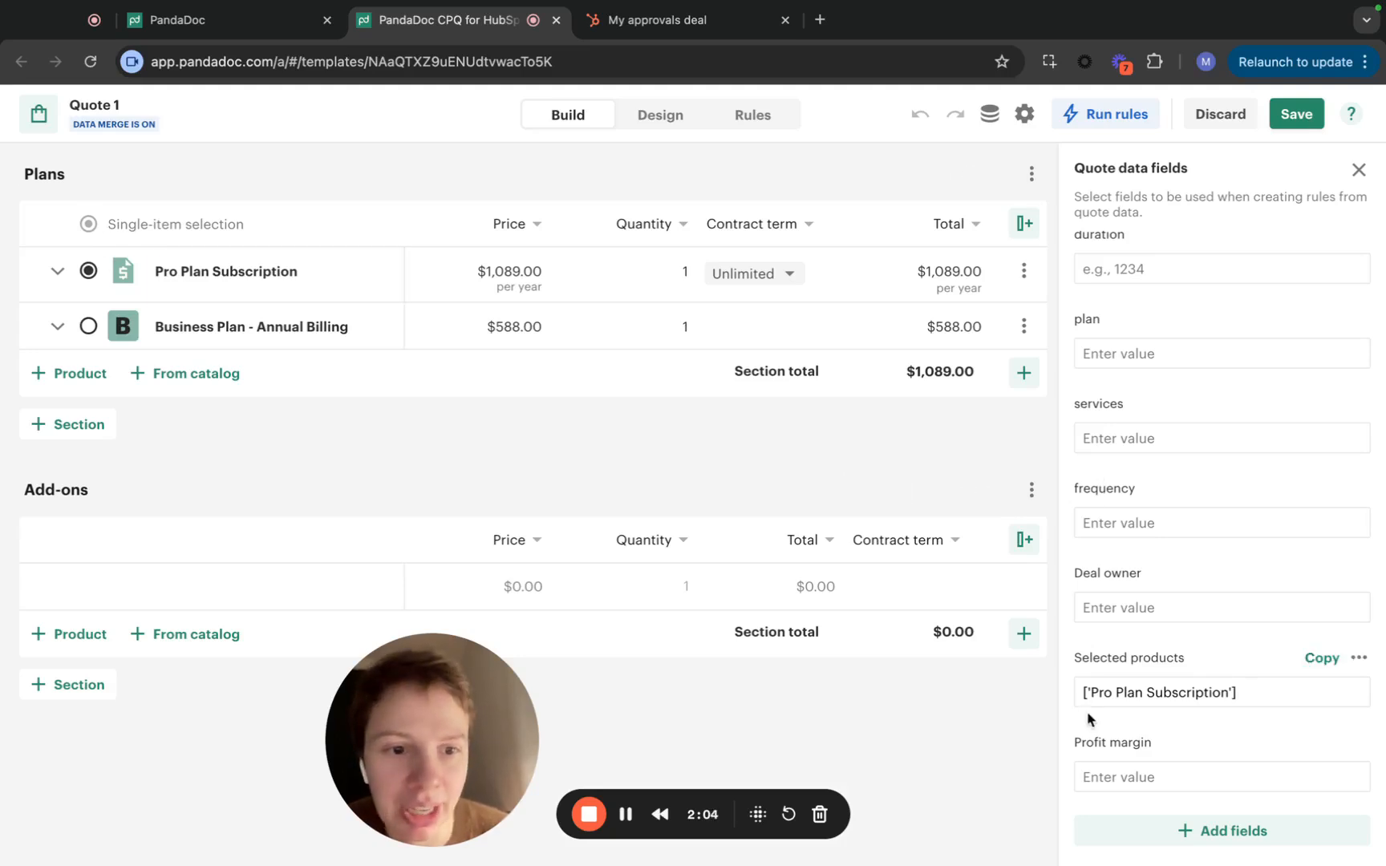
Open the quote rule "Expose selected products into a variable" and inspect the CONCATENATE formula for Selected products
left_click(1358, 173)
left_click(738, 117)
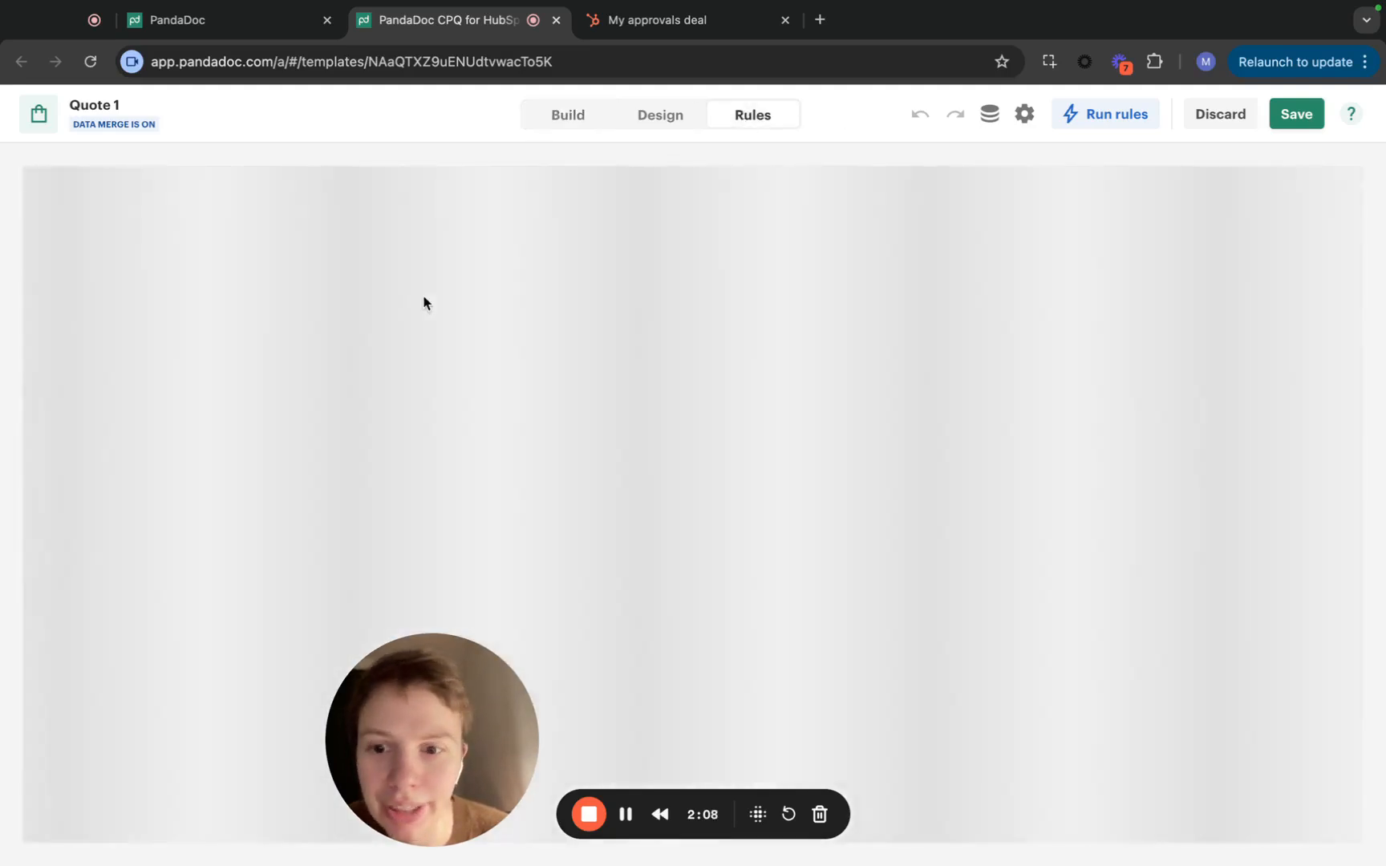
scroll(254, 542, "down", 5)
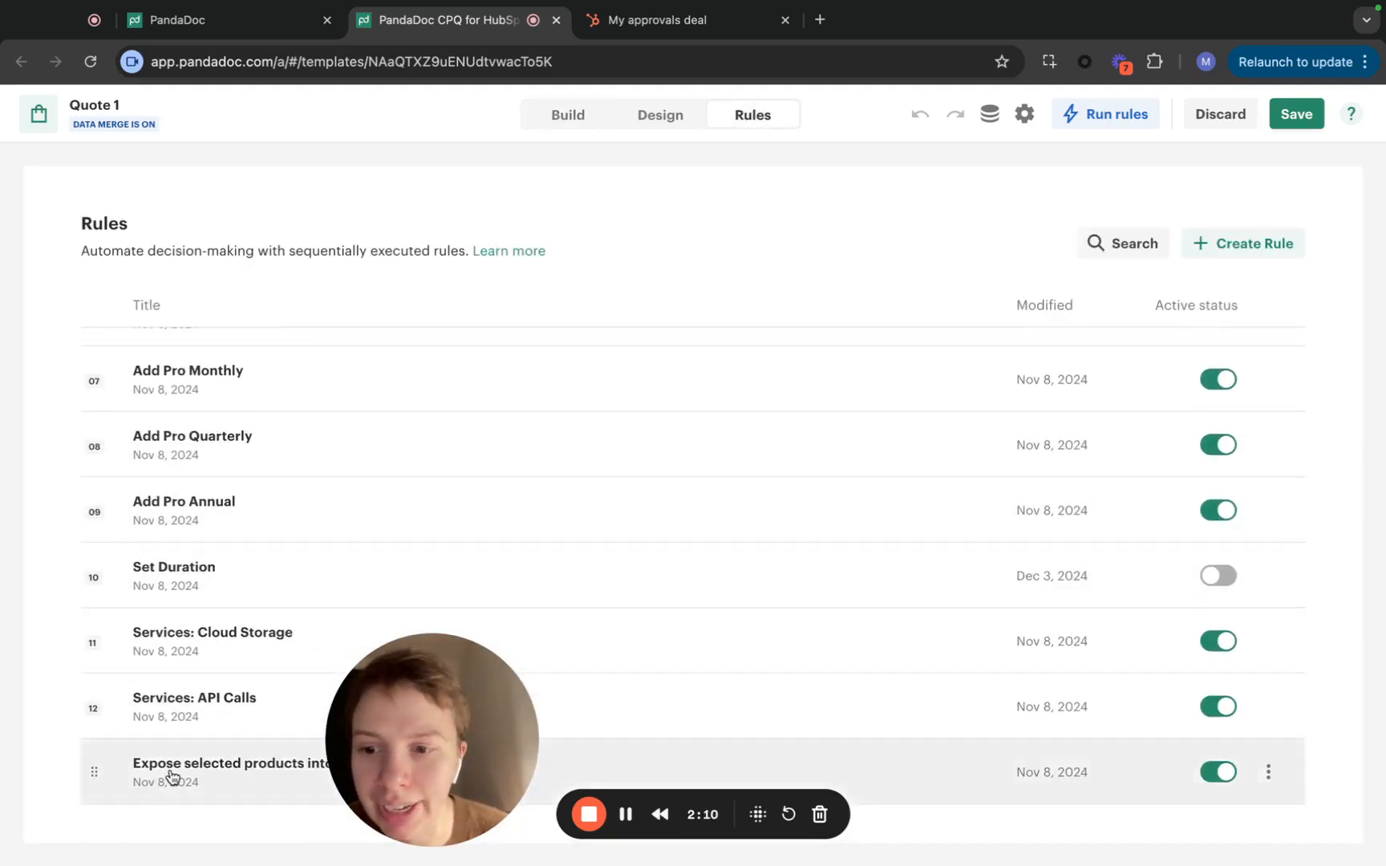
left_click(170, 778)
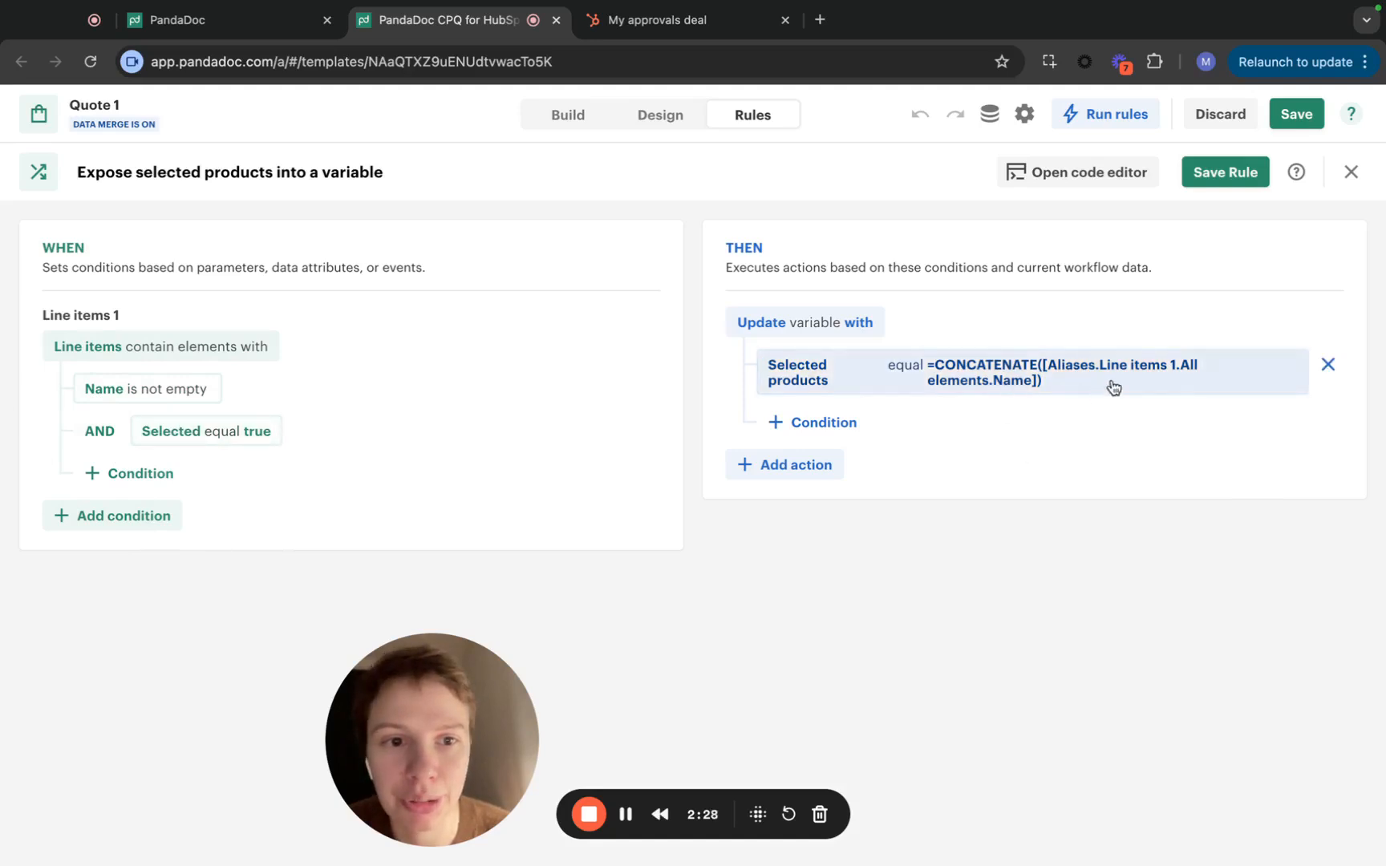
left_click(1154, 379)
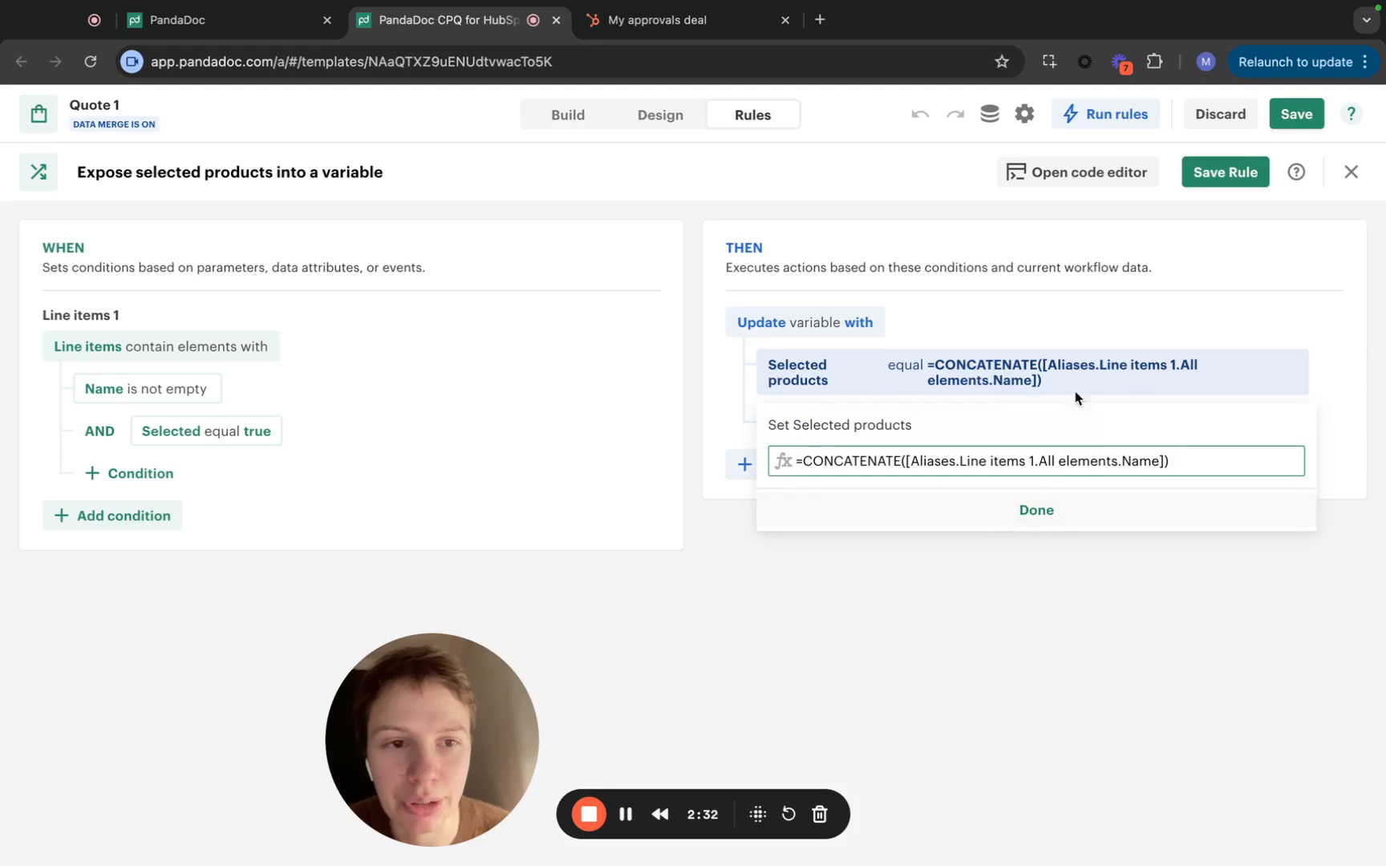
left_click(1063, 318)
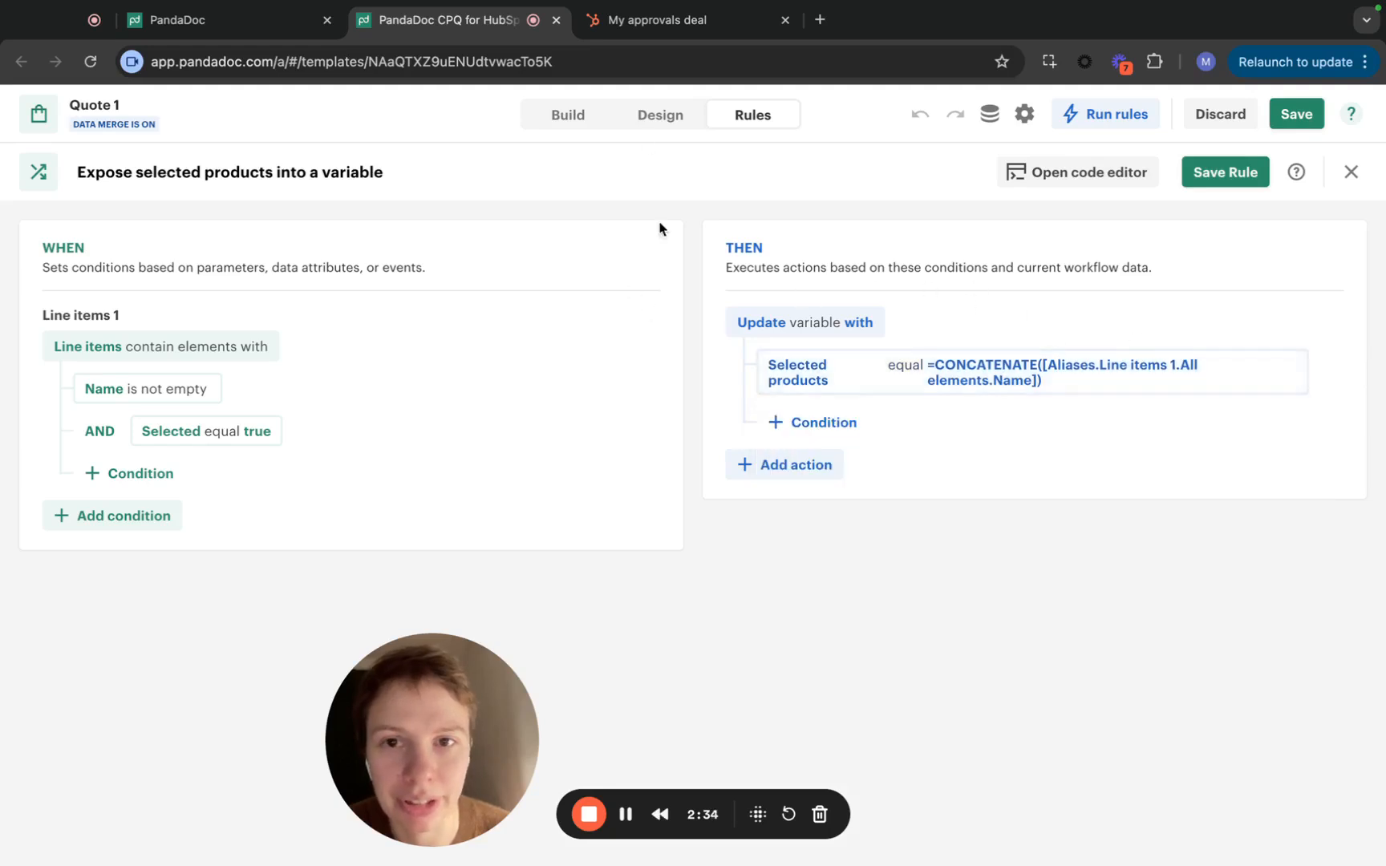
Select Business Plan - Annual Billing in the Plans section and check the Selected products data field
left_click(562, 122)
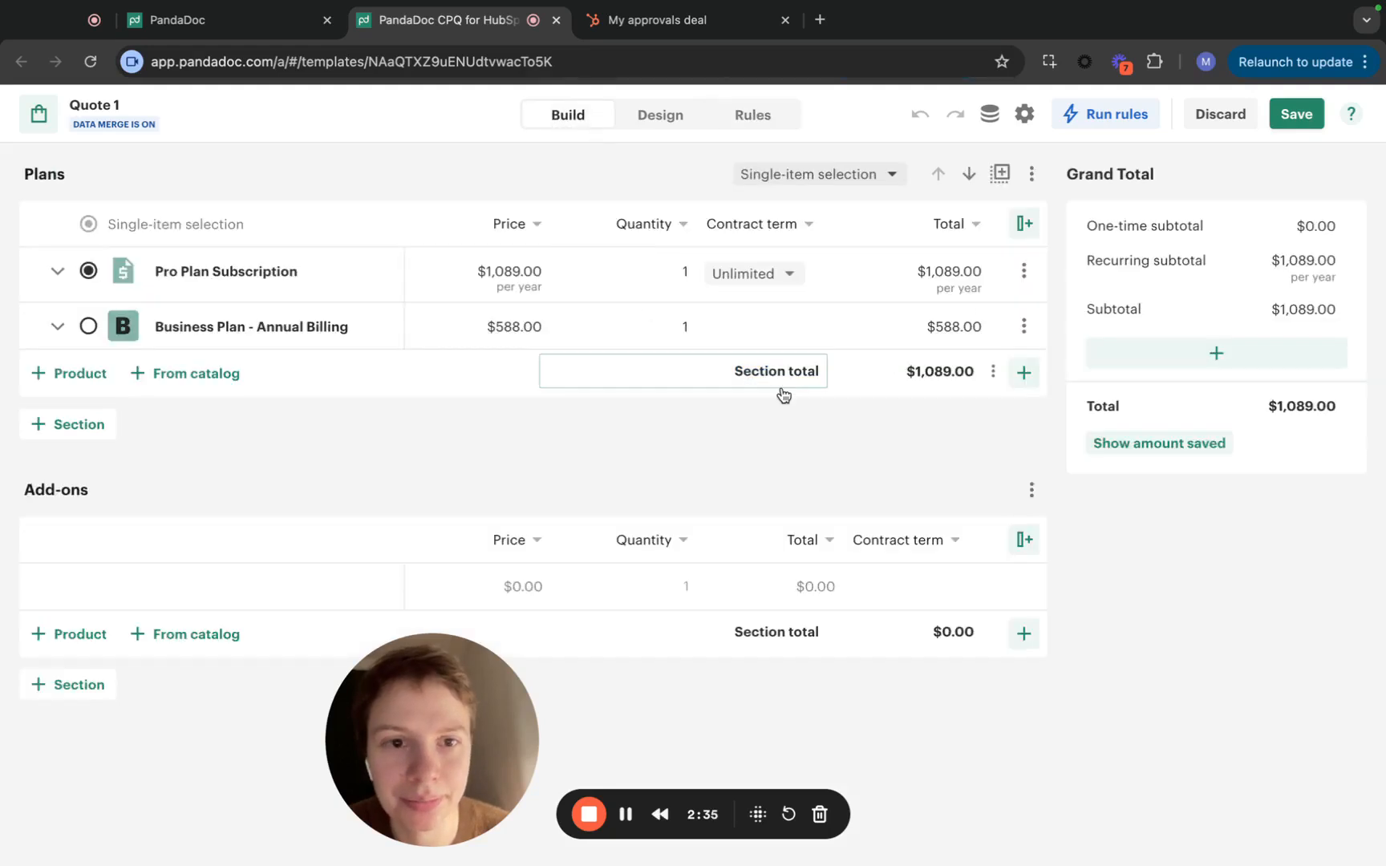
left_click(990, 115)
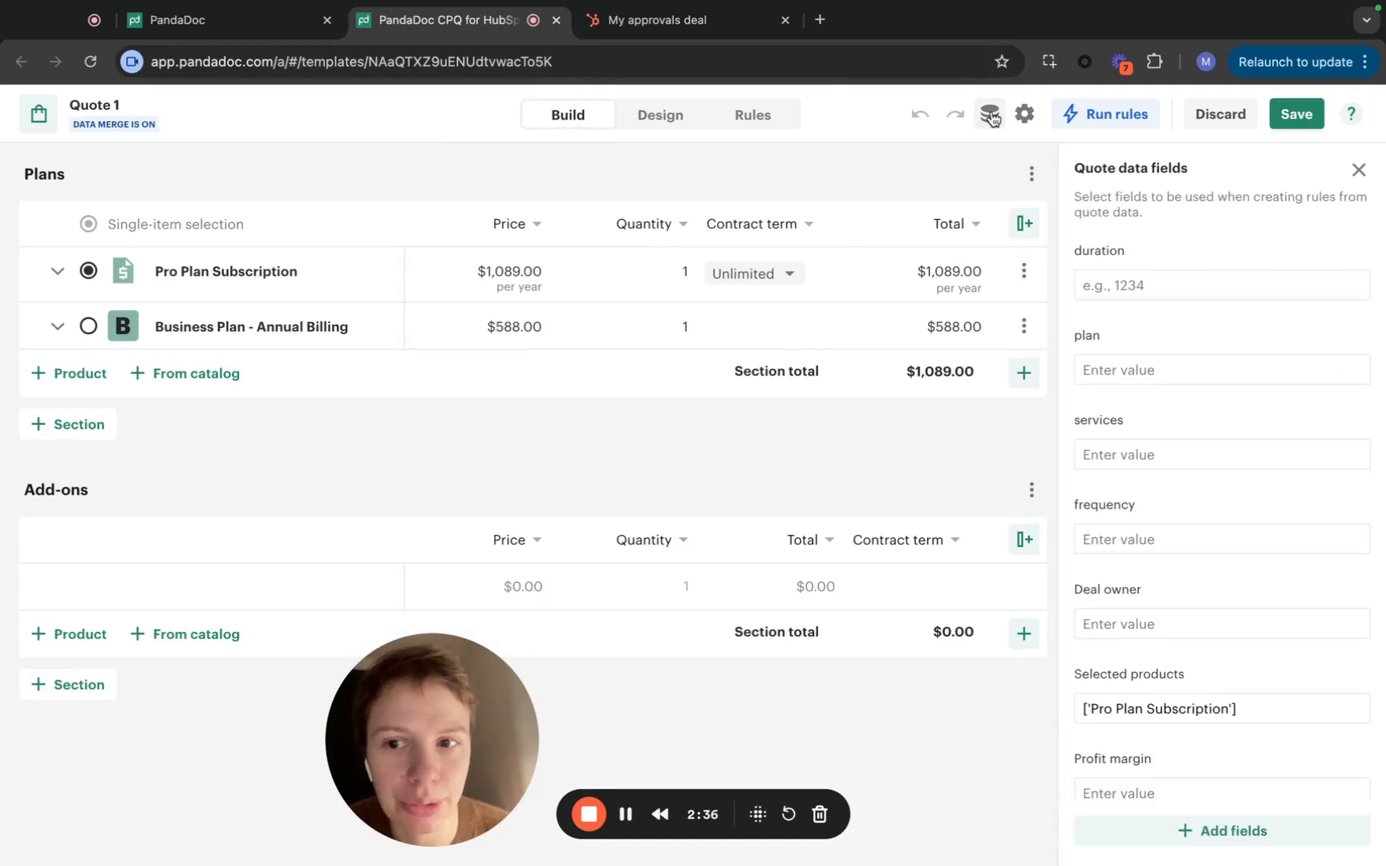
left_click(88, 326)
left_click(989, 117)
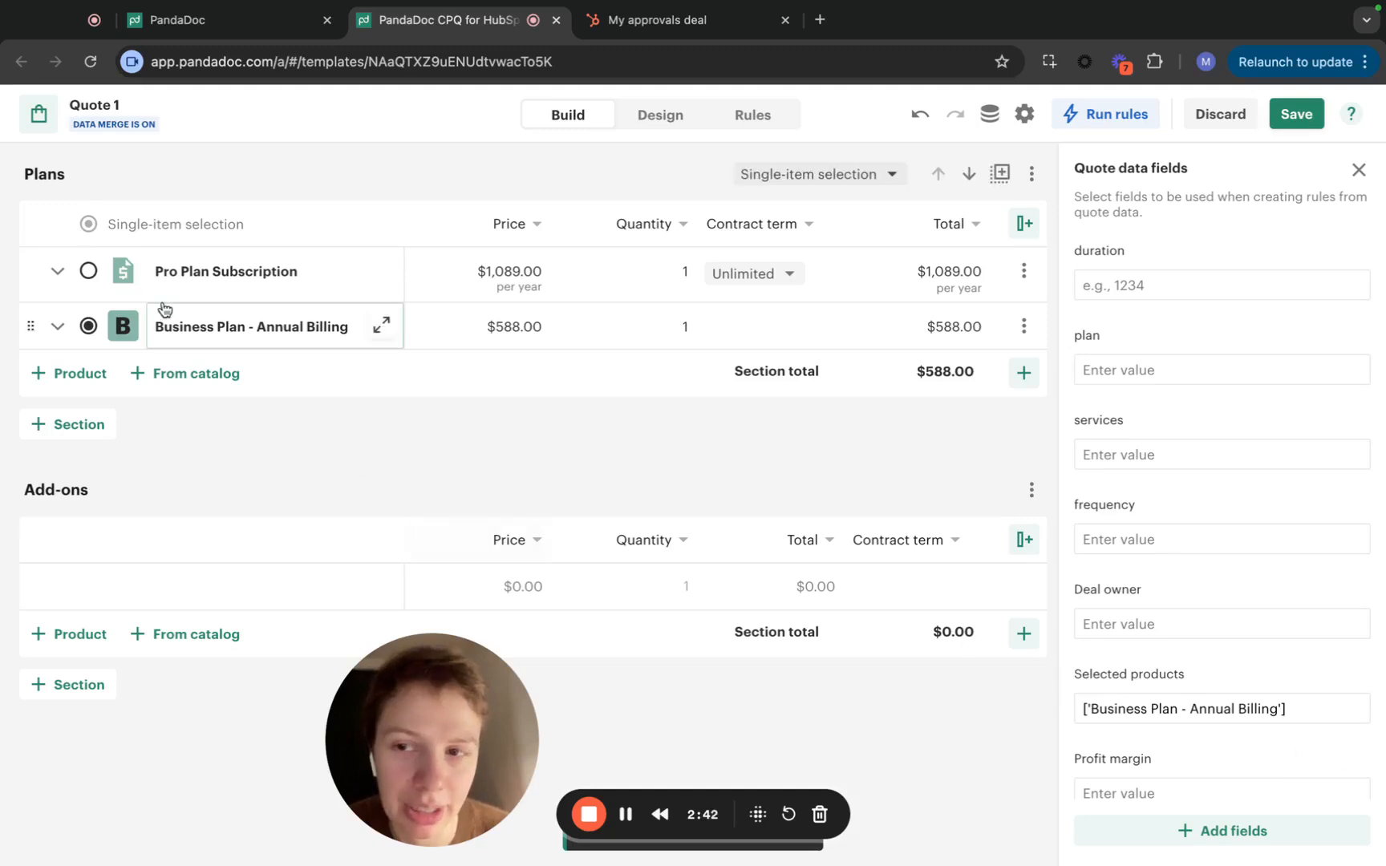
Select Pro Plan Subscription in the Plans section, check the Selected products data field, and save the quote
left_click(88, 271)
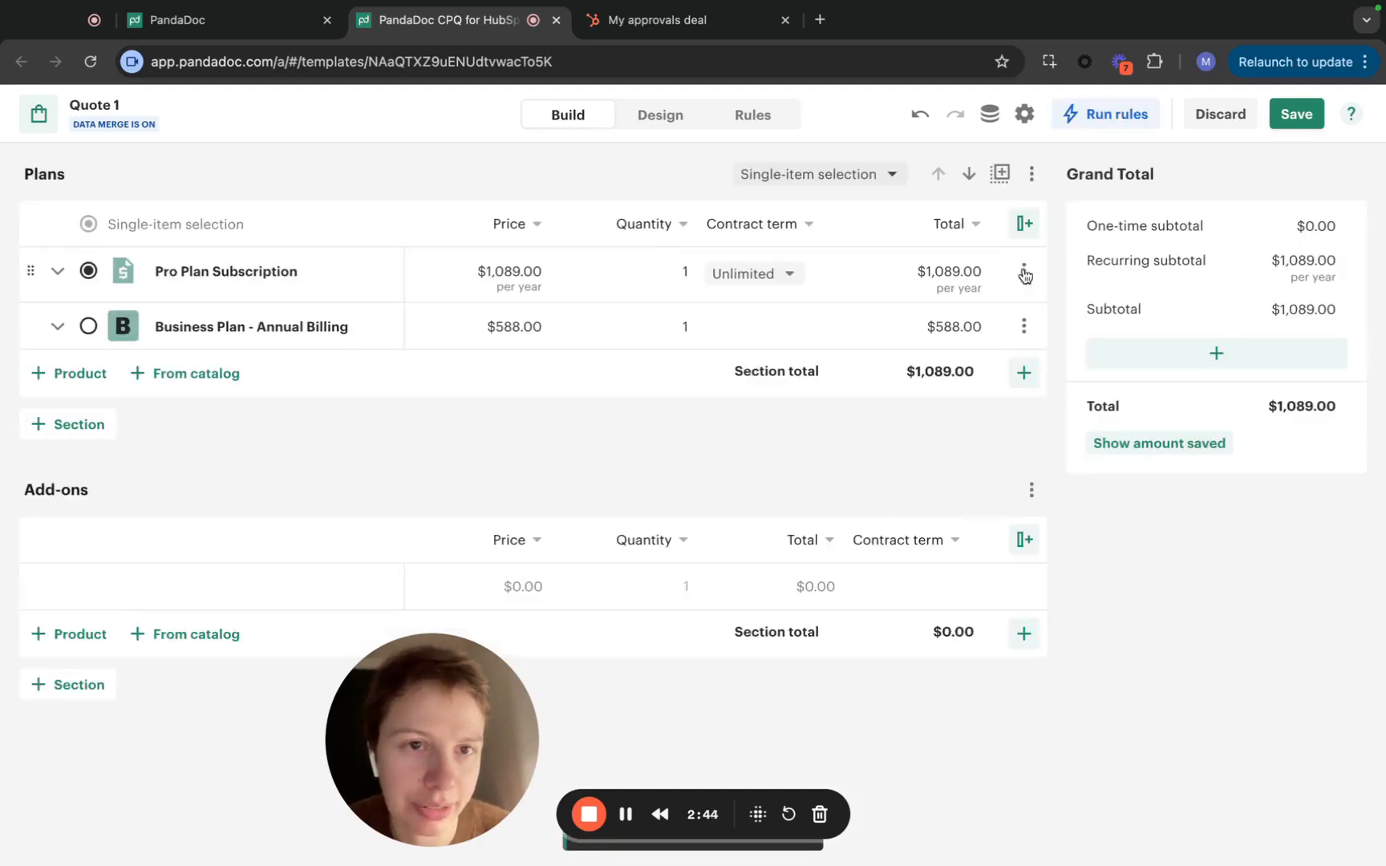
left_click(989, 114)
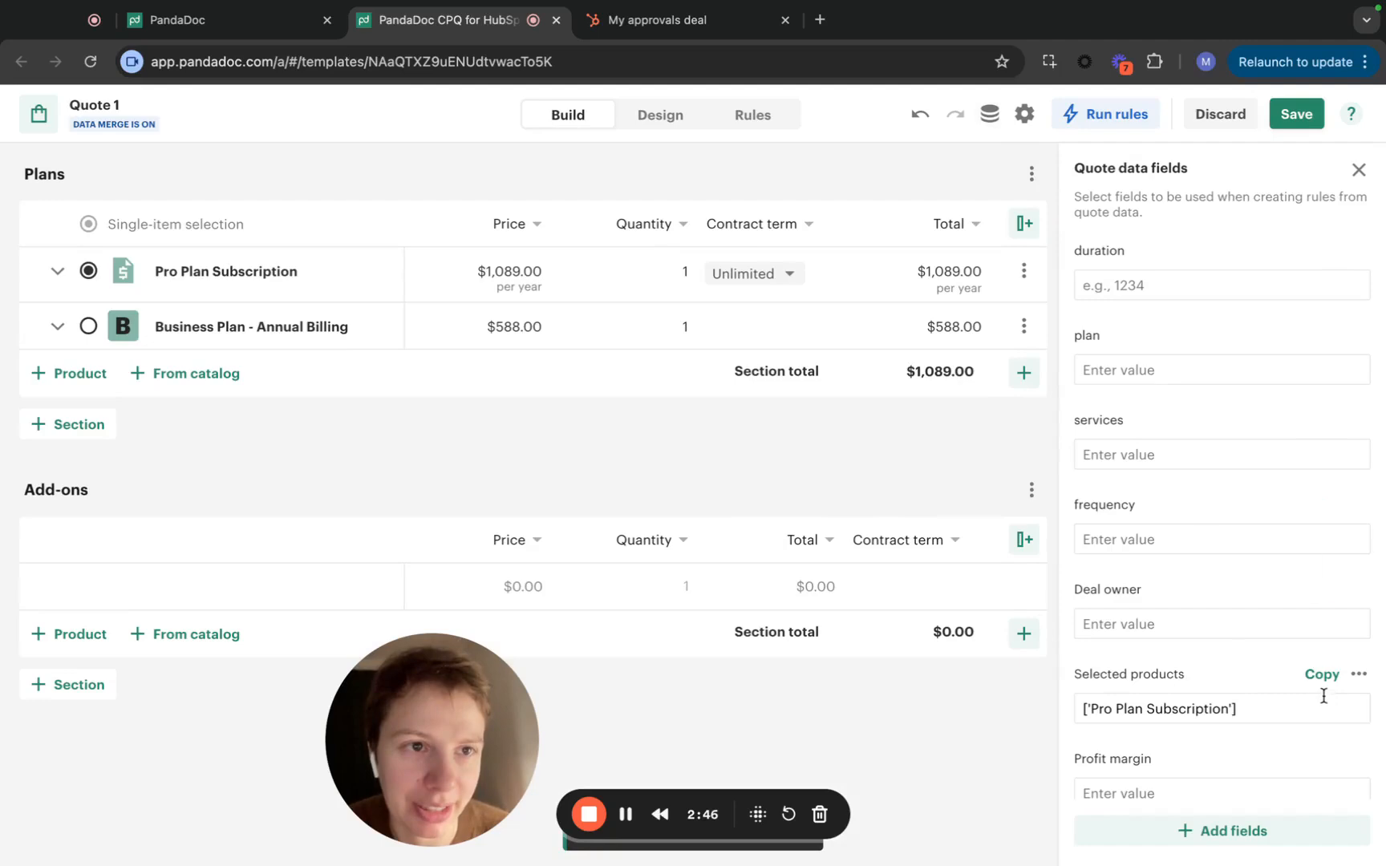
left_click(1294, 114)
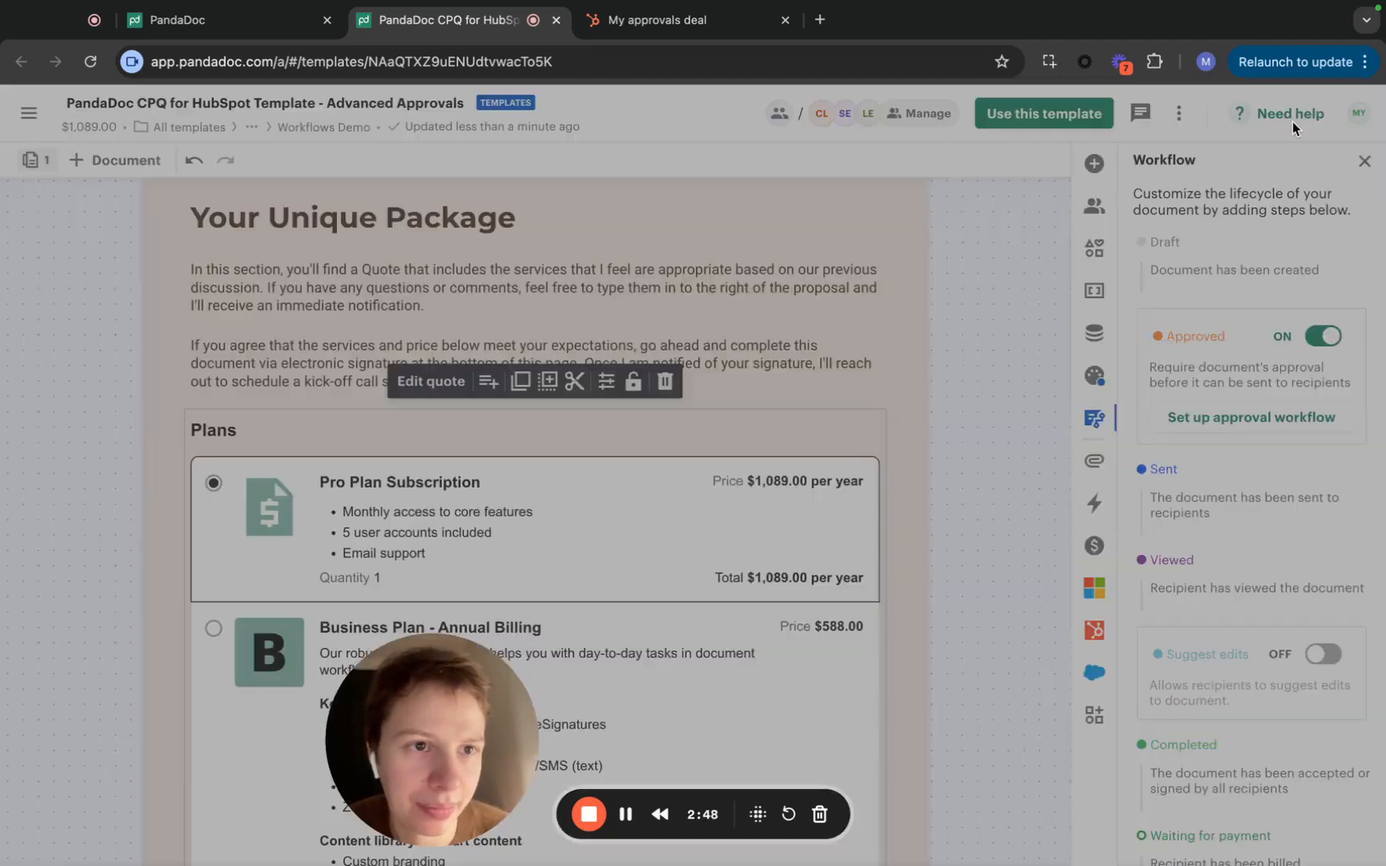
Examine the template's quote totals and the empty quote block above the Signature, Agreement, & Acceptance section
scroll(731, 567, "down", 10)
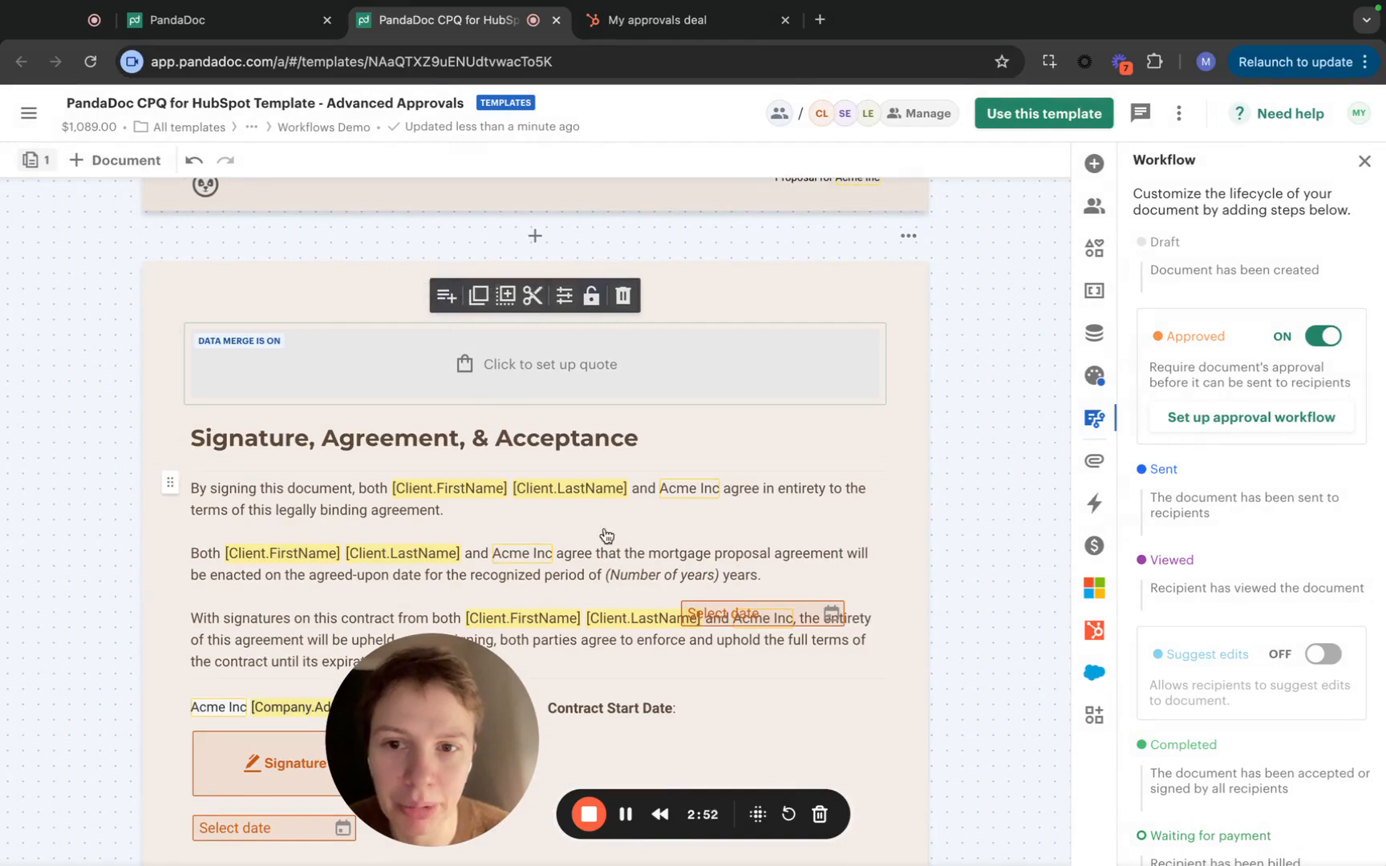
scroll(641, 470, "up", 7)
scroll(641, 470, "up", 1)
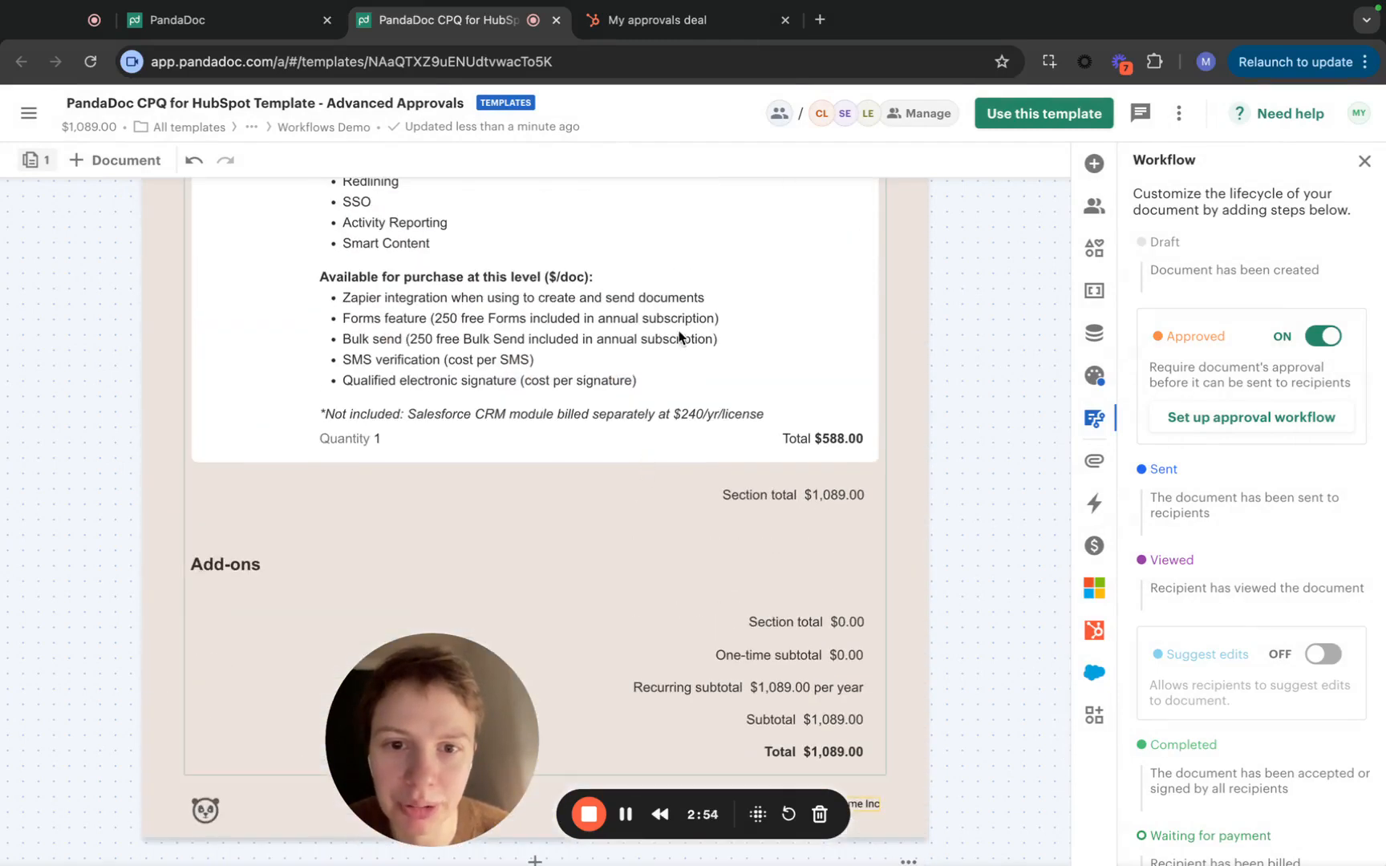
scroll(726, 411, "down", 2)
scroll(723, 407, "down", 5)
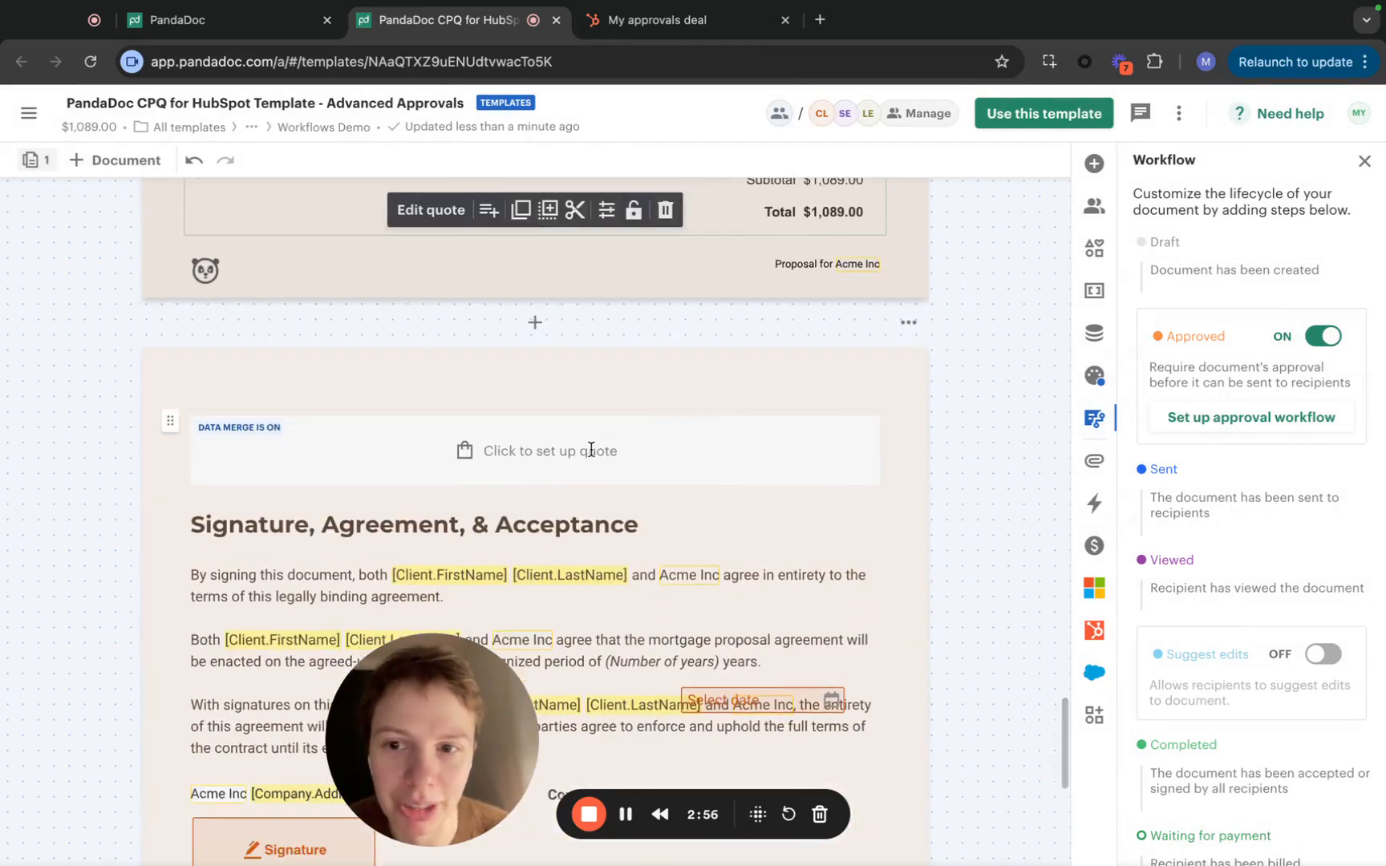
Open the approval workflow setup and review the members of the Approvers group
left_click(1282, 423)
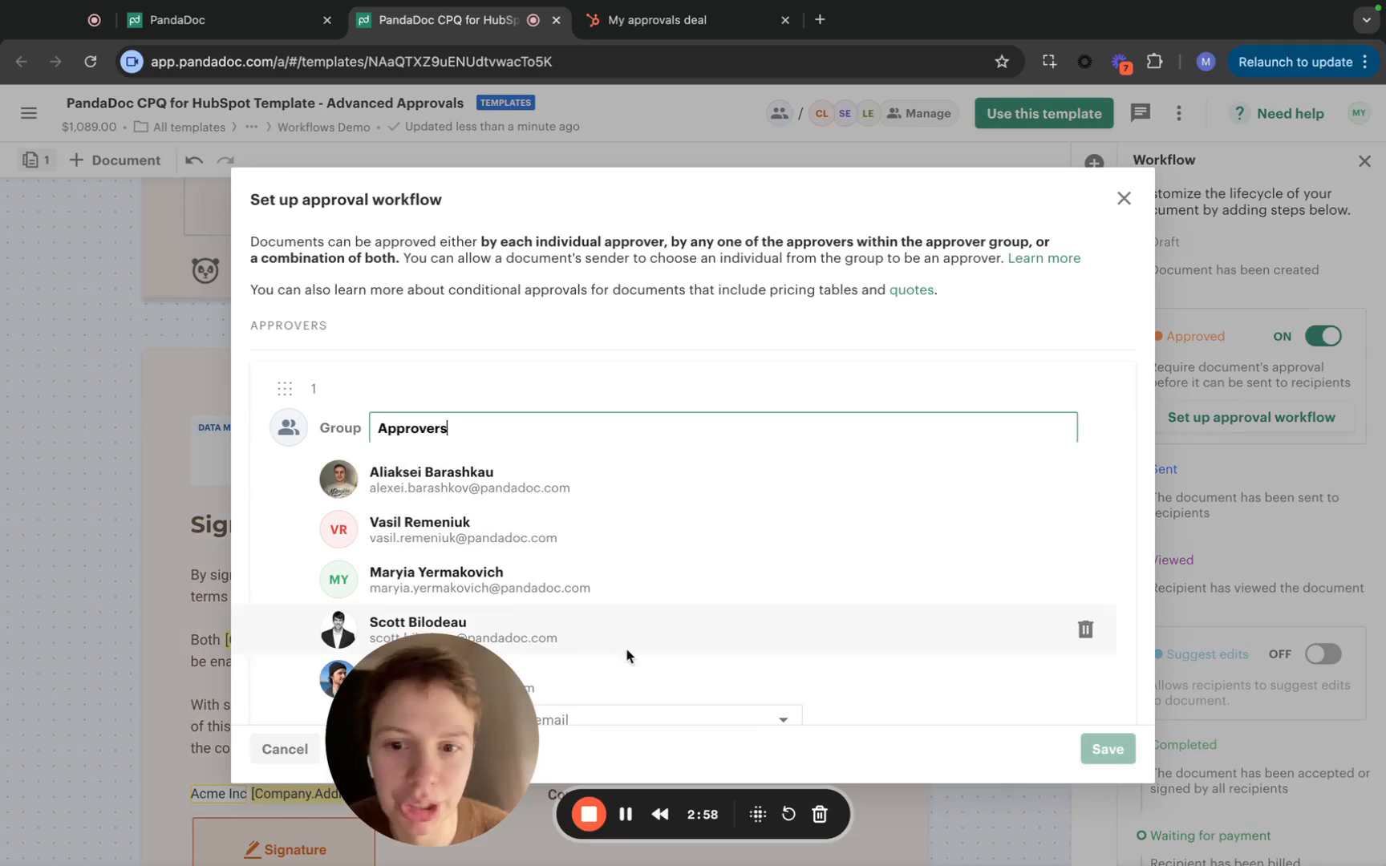
left_click_drag(440, 732, 656, 192)
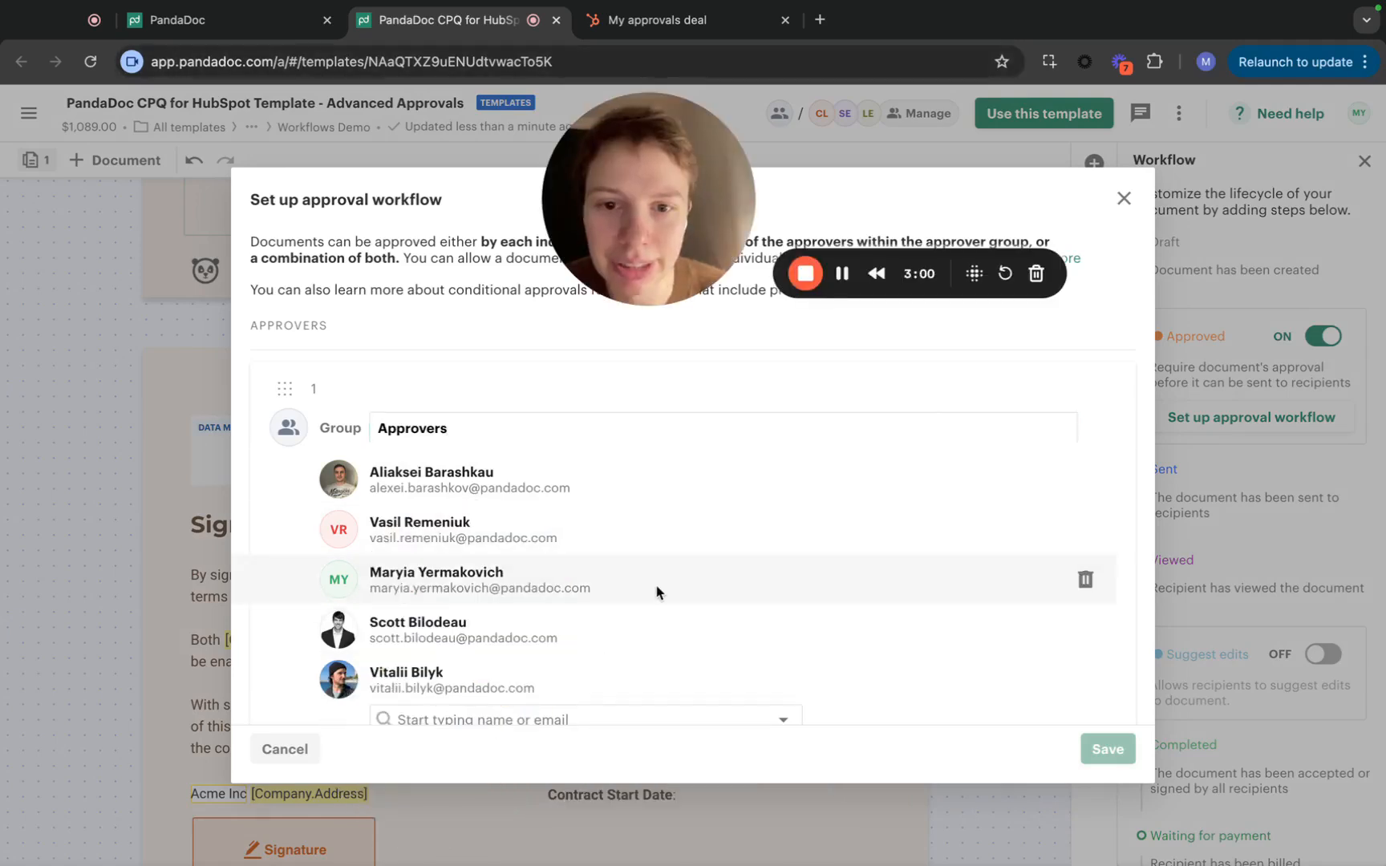
scroll(656, 588, "down", 4)
scroll(891, 526, "up", 3)
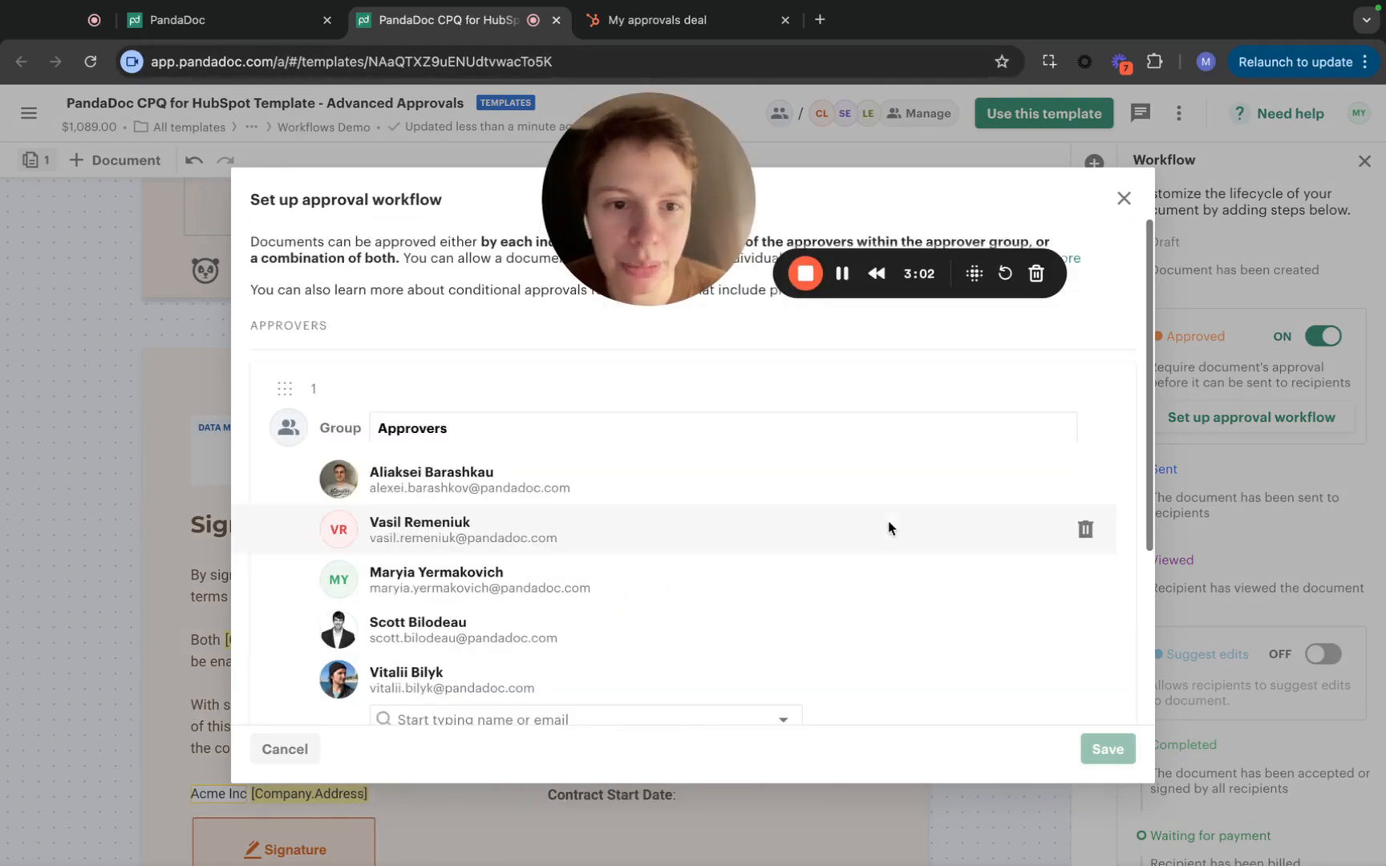
Open the approval conditions for editing and review the quote fields available for the section total discount rule
left_click(962, 431)
scroll(856, 491, "down", 3)
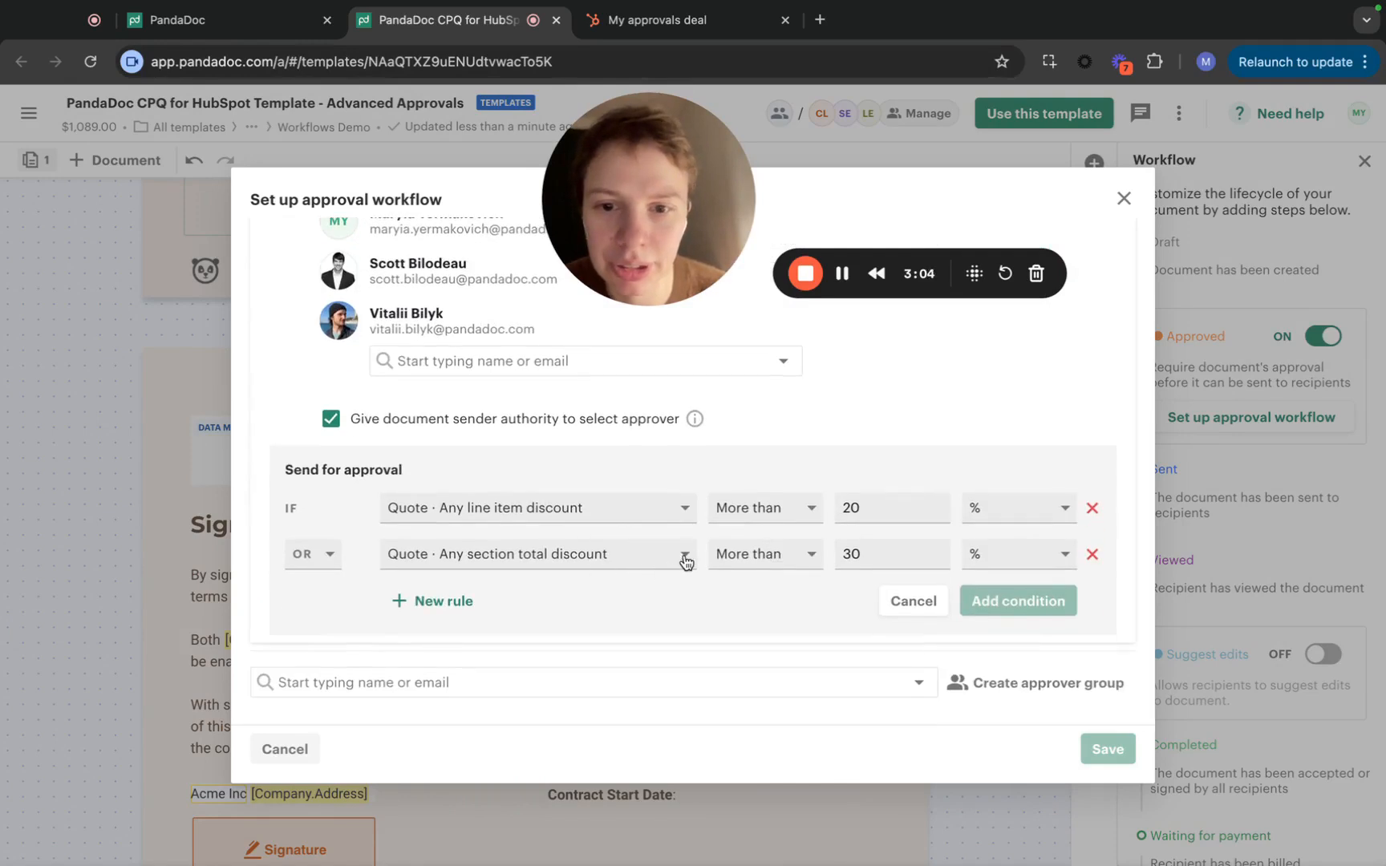
left_click(617, 553)
scroll(561, 466, "down", 5)
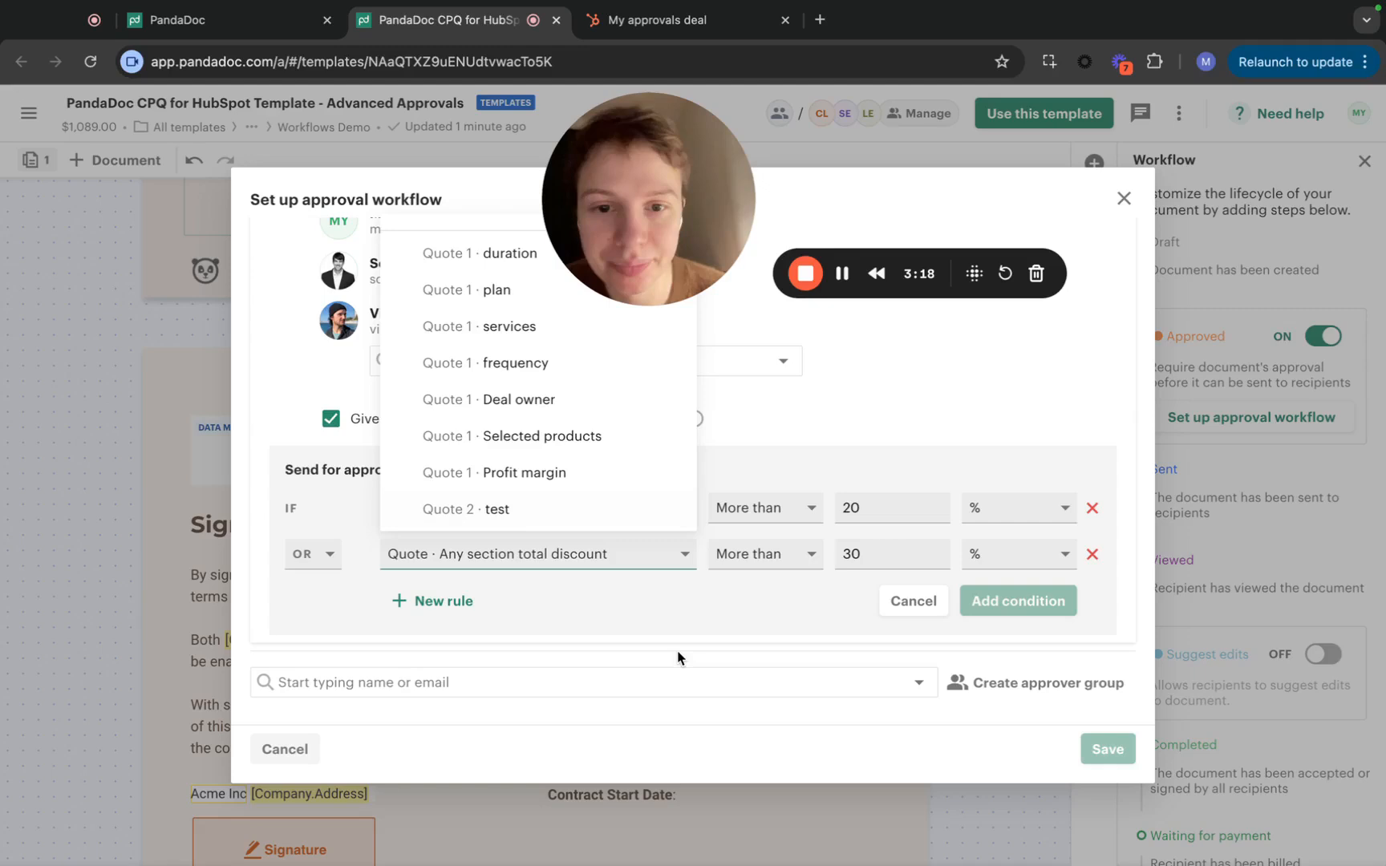
left_click(1001, 382)
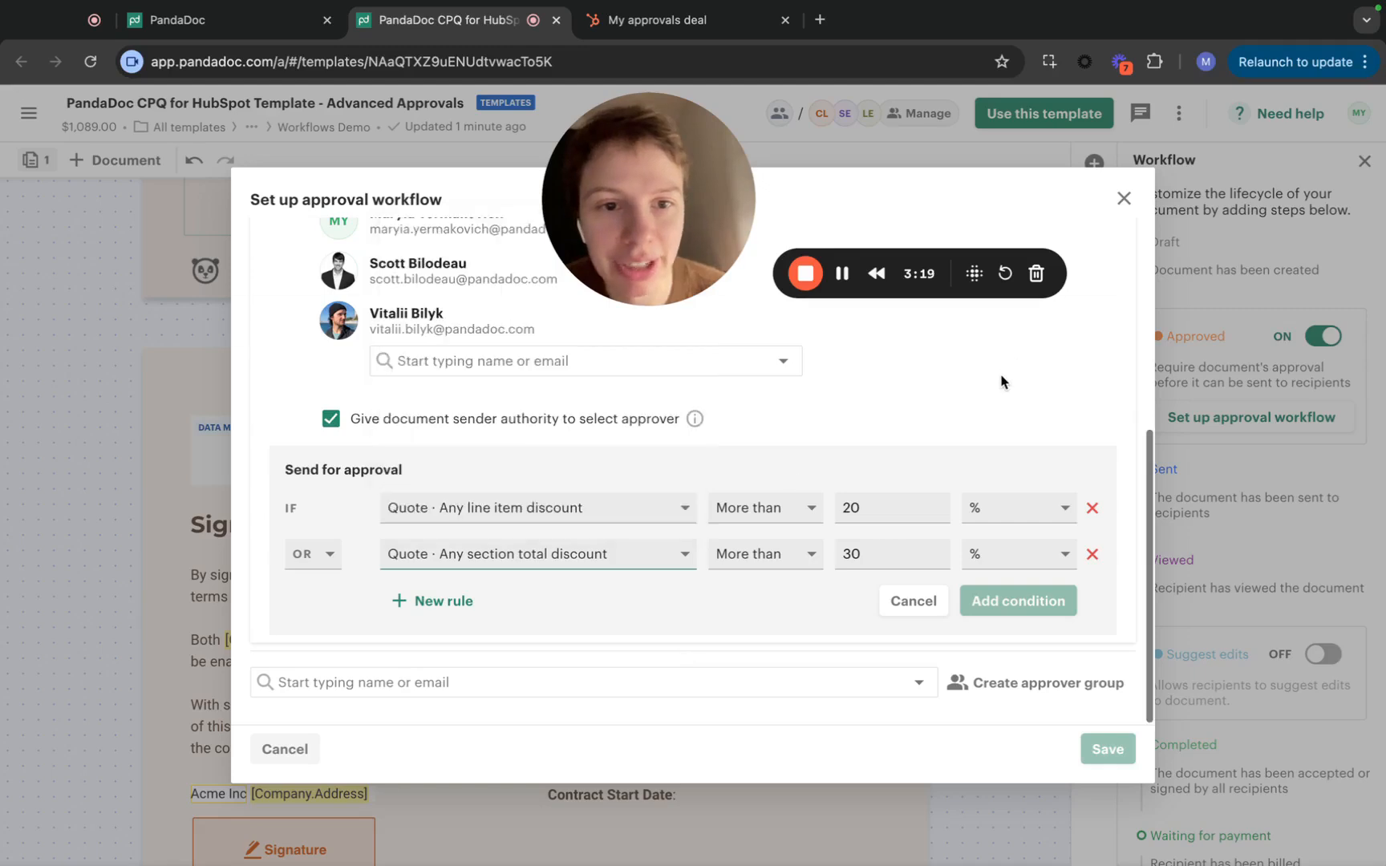
Add an OR approval rule for Quote 1 · Selected products Contains "Pro" and save the approval workflow
left_click(409, 606)
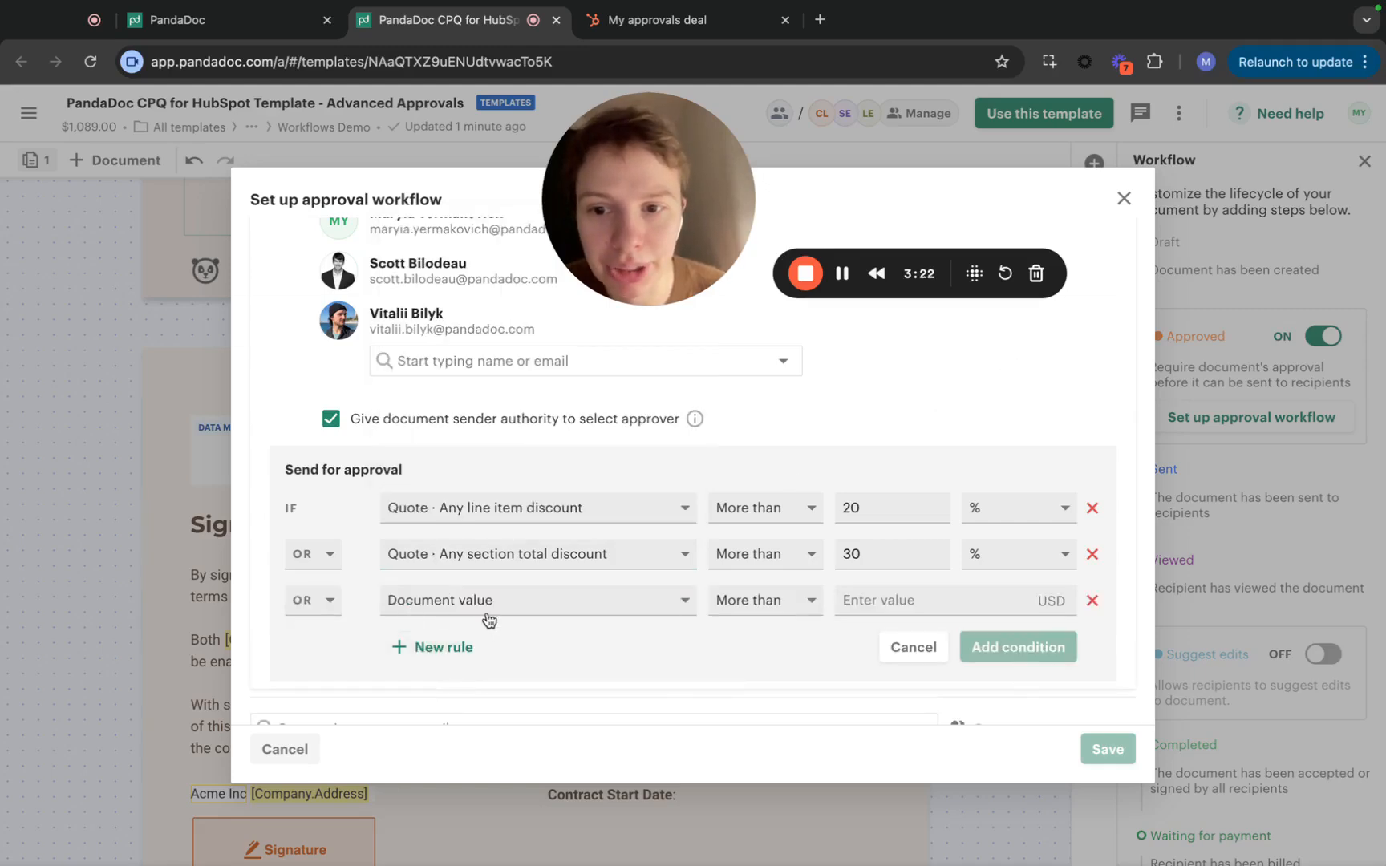
left_click(623, 604)
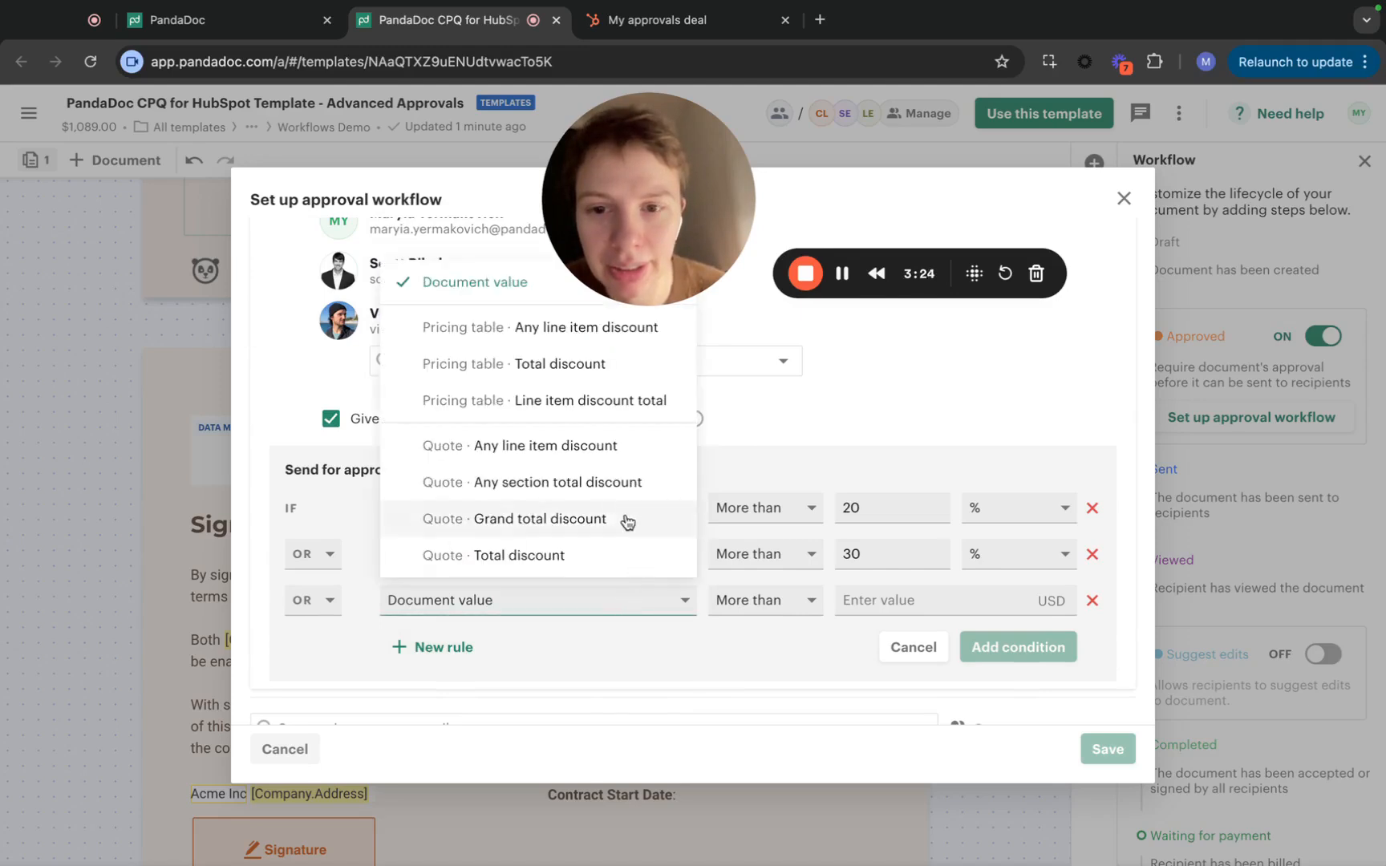
scroll(633, 514, "down", 5)
left_click(453, 482)
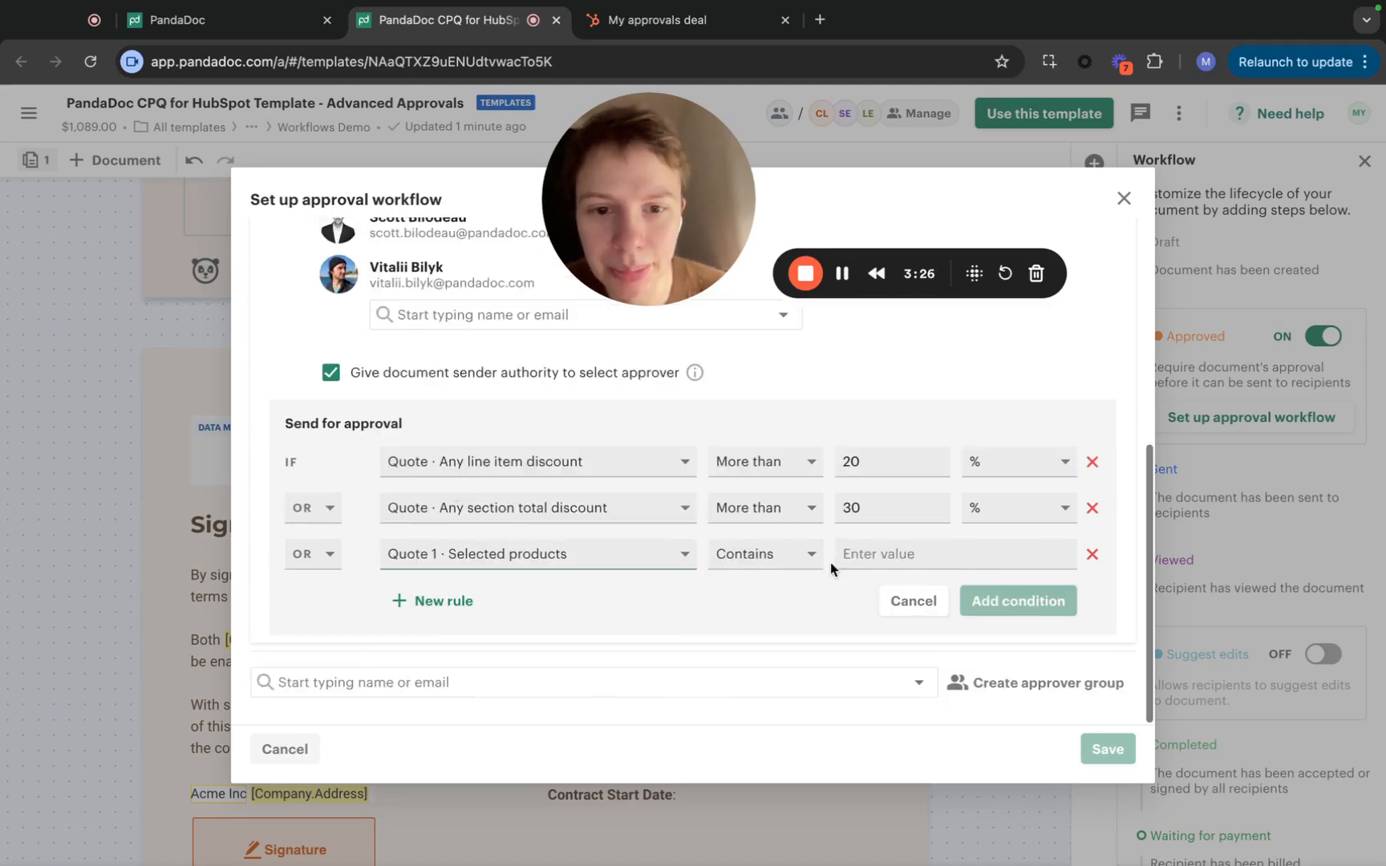
left_click(919, 552)
type("P")
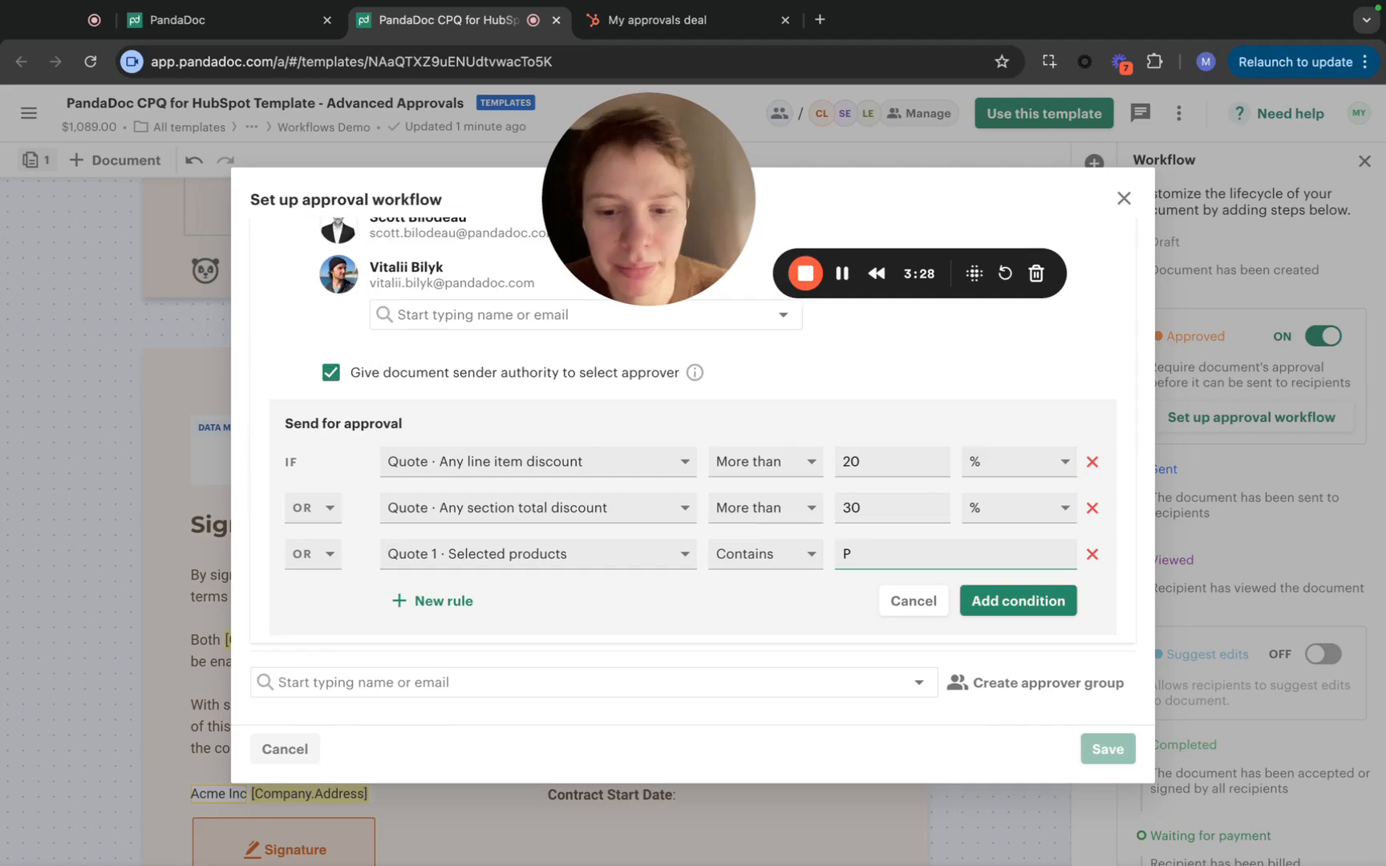
type("ro")
left_click(1053, 603)
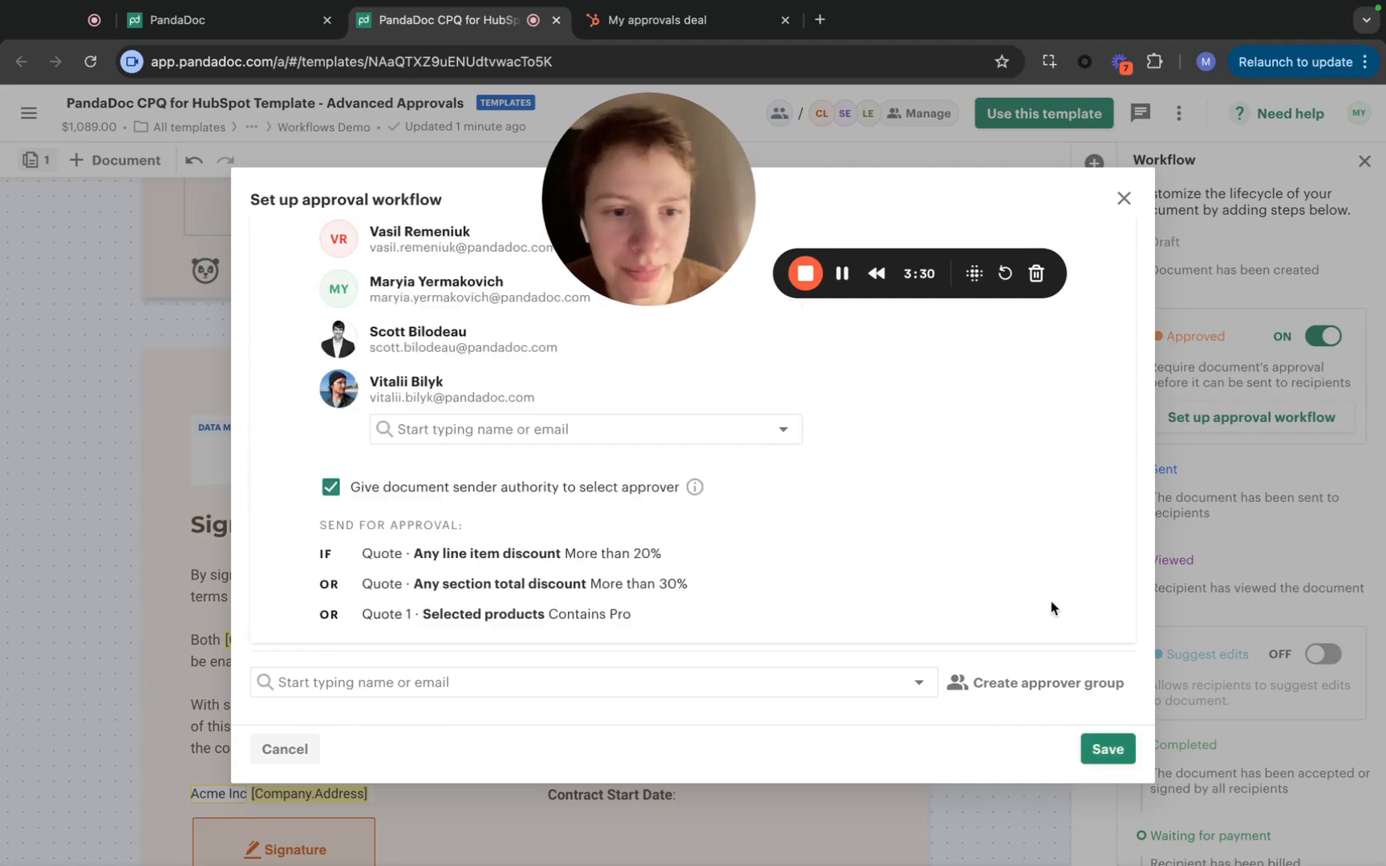
left_click(1108, 750)
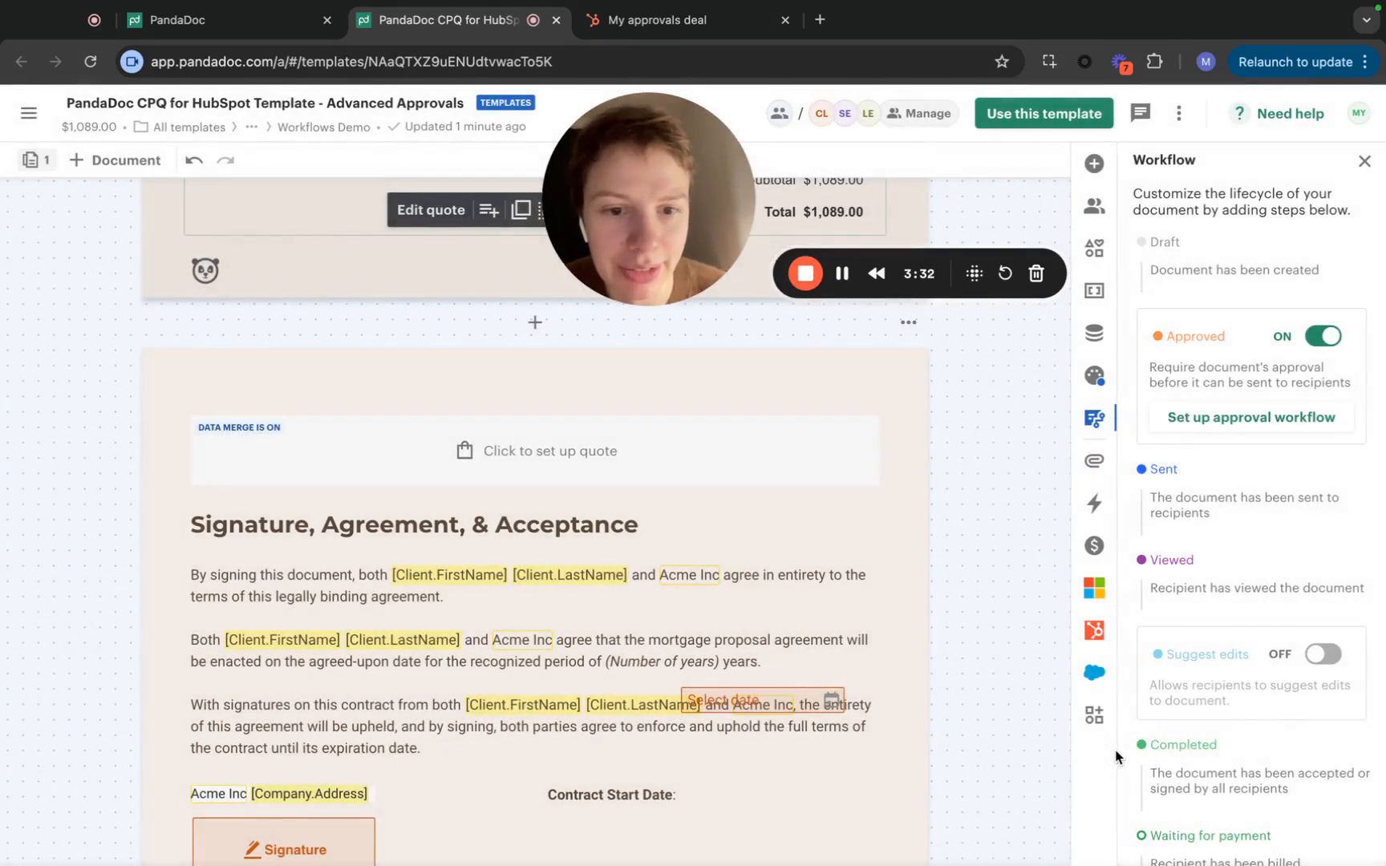
Create a document from this template, keeping the recipients already assigned to the Client, Sender and Legal roles
scroll(640, 544, "up", 4)
scroll(640, 545, "up", 10)
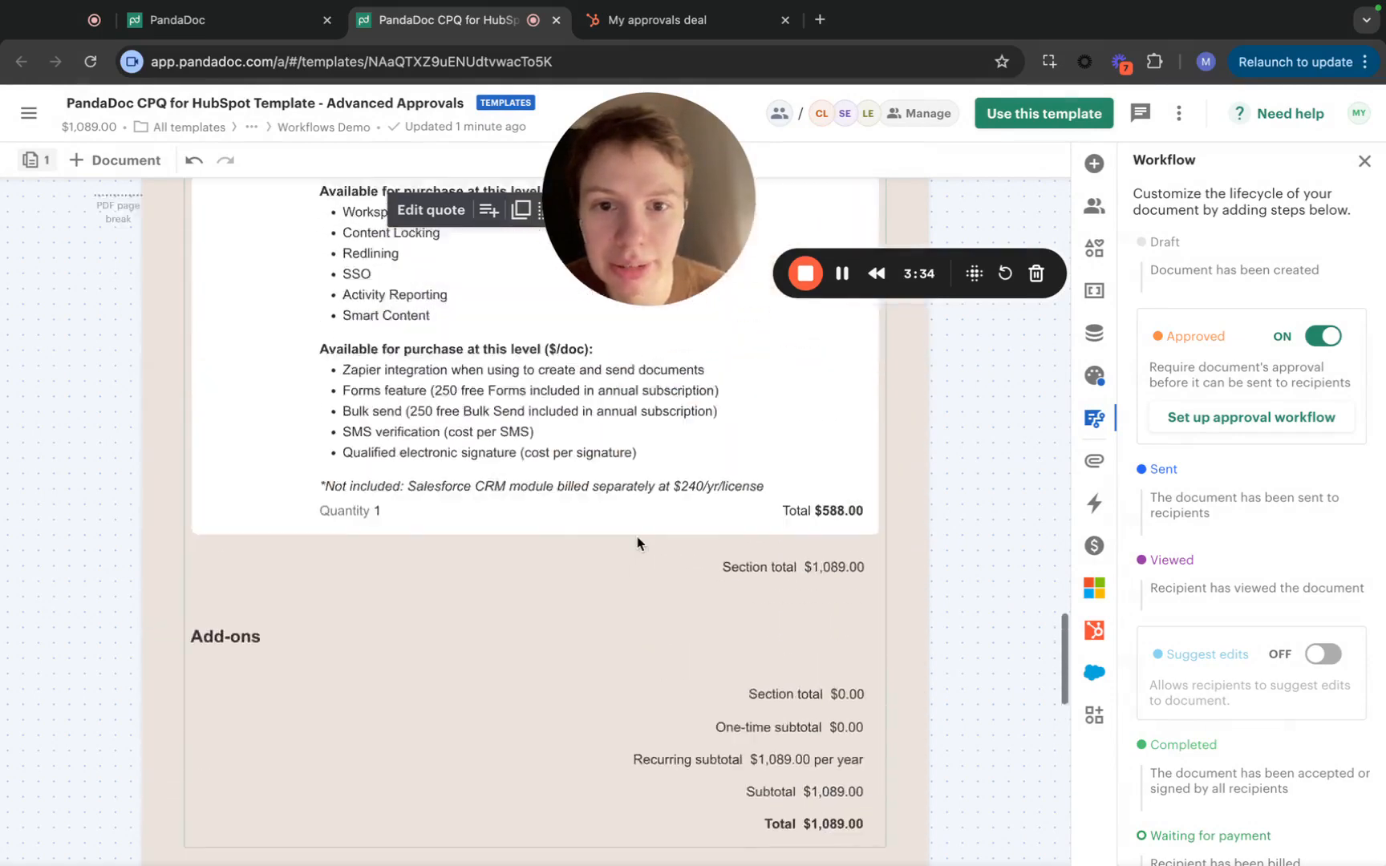
left_click_drag(656, 241, 473, 701)
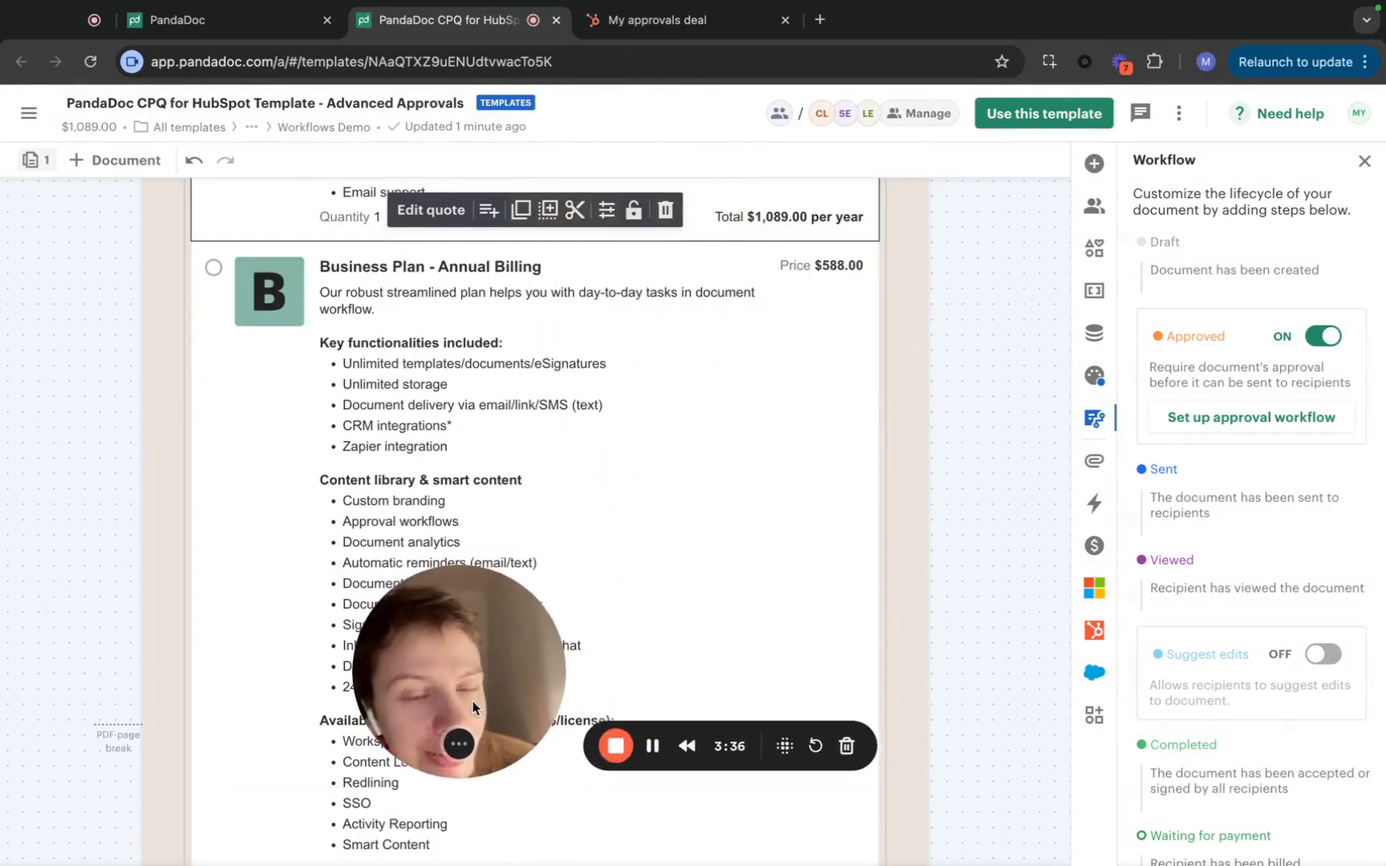
left_click(1024, 116)
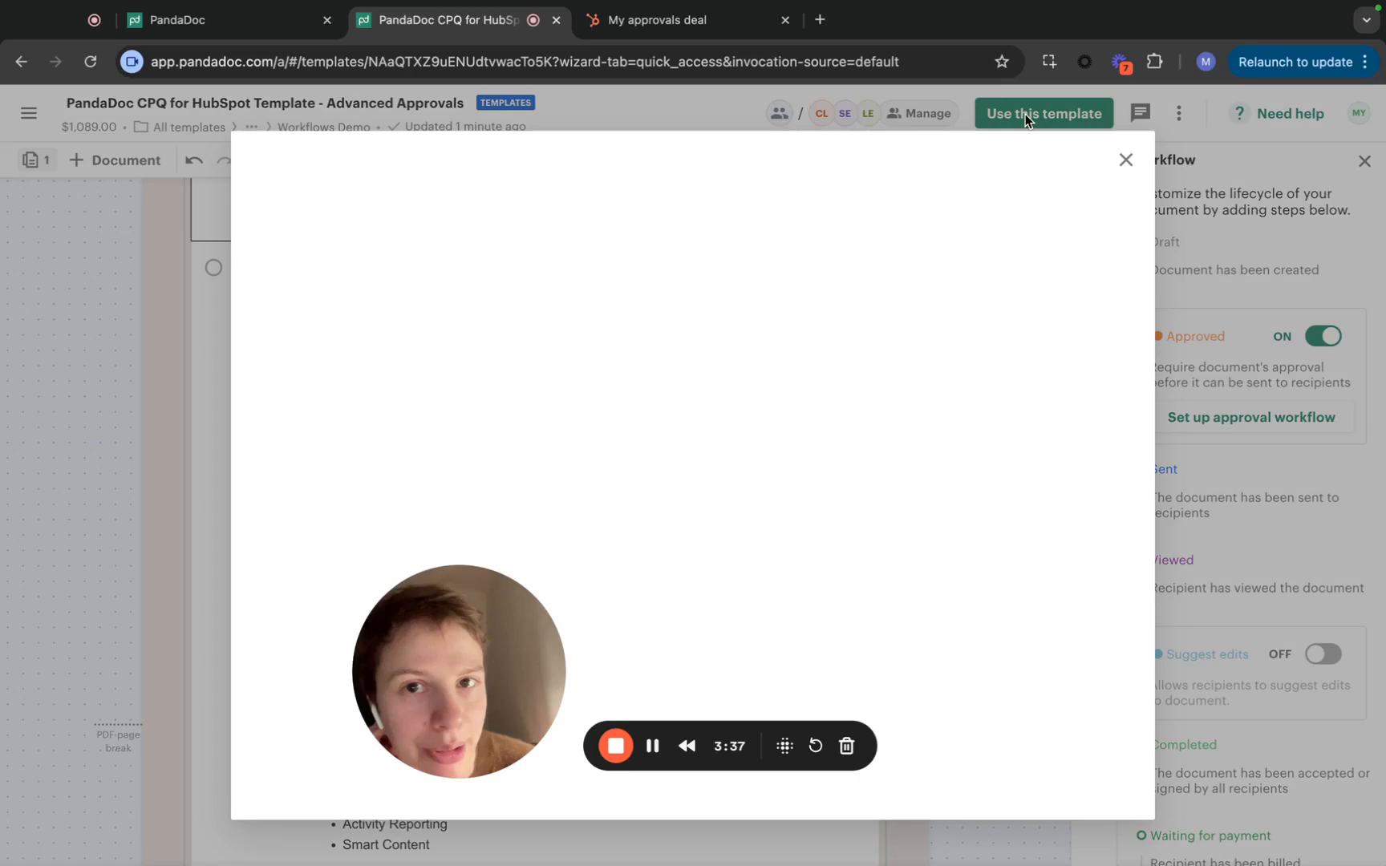
left_click_drag(468, 663, 225, 687)
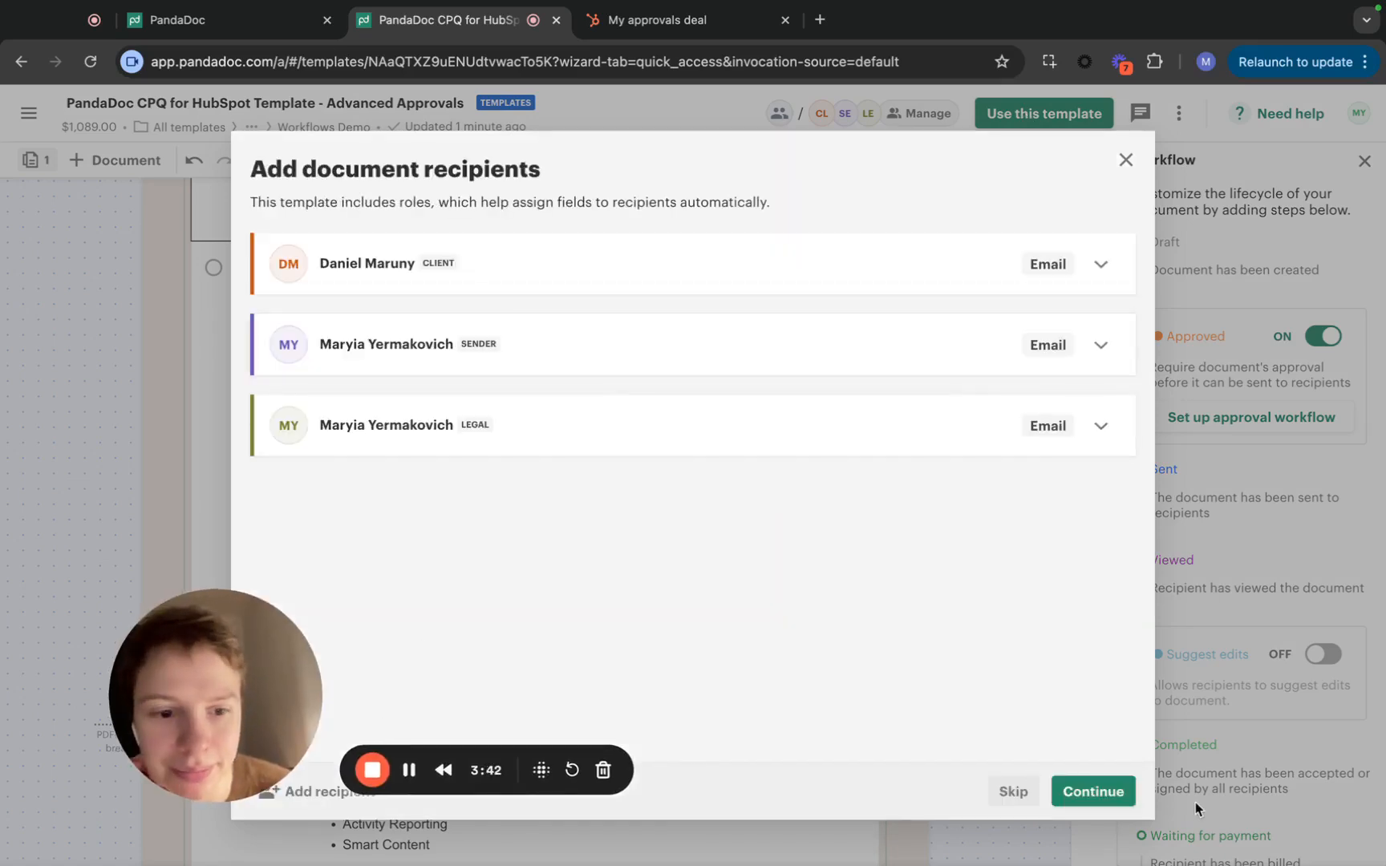
left_click(1103, 793)
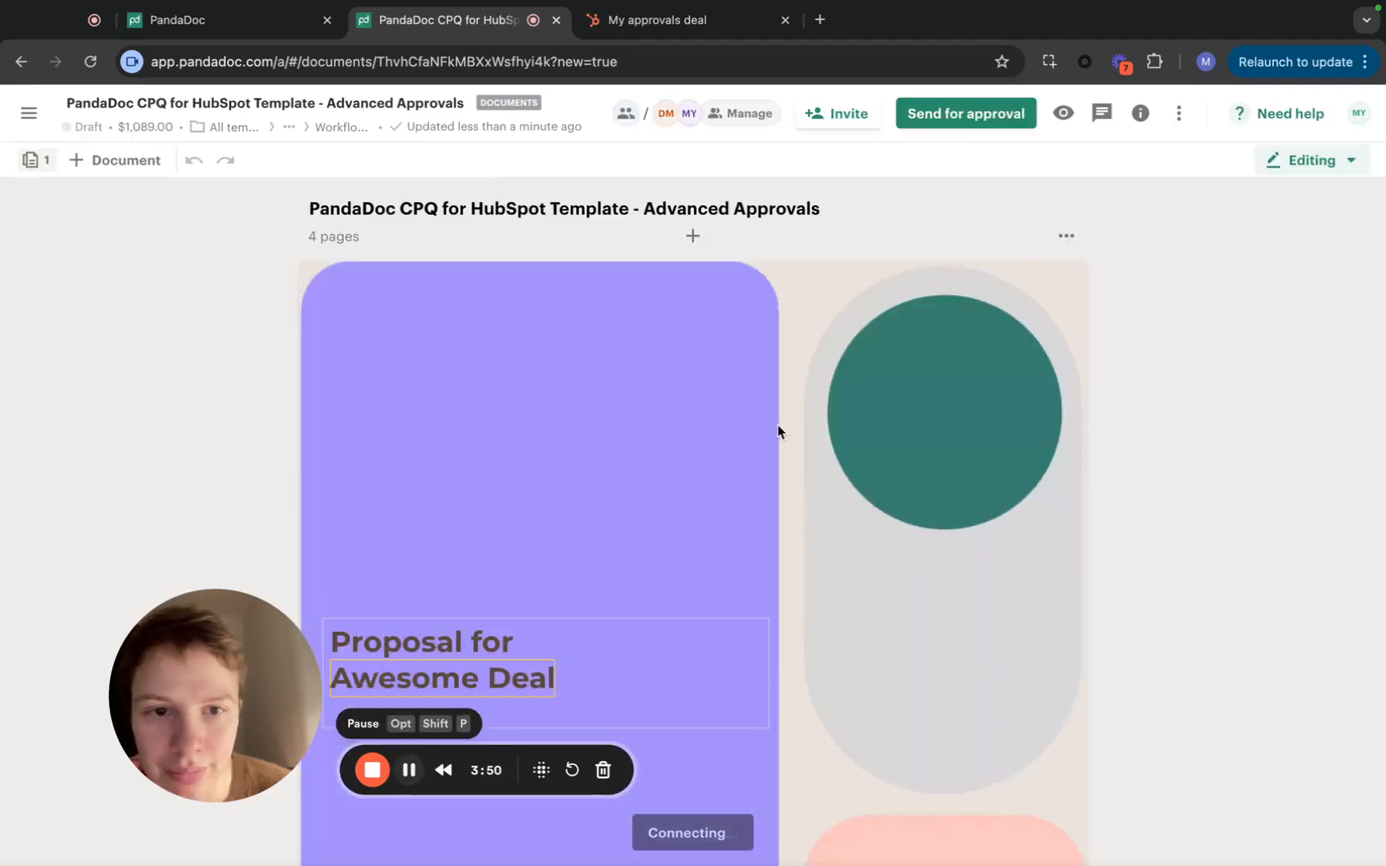
Send the document with Pro Plan Subscription selected for approval, choosing one approver from the Approvers group
scroll(864, 509, "down", 20)
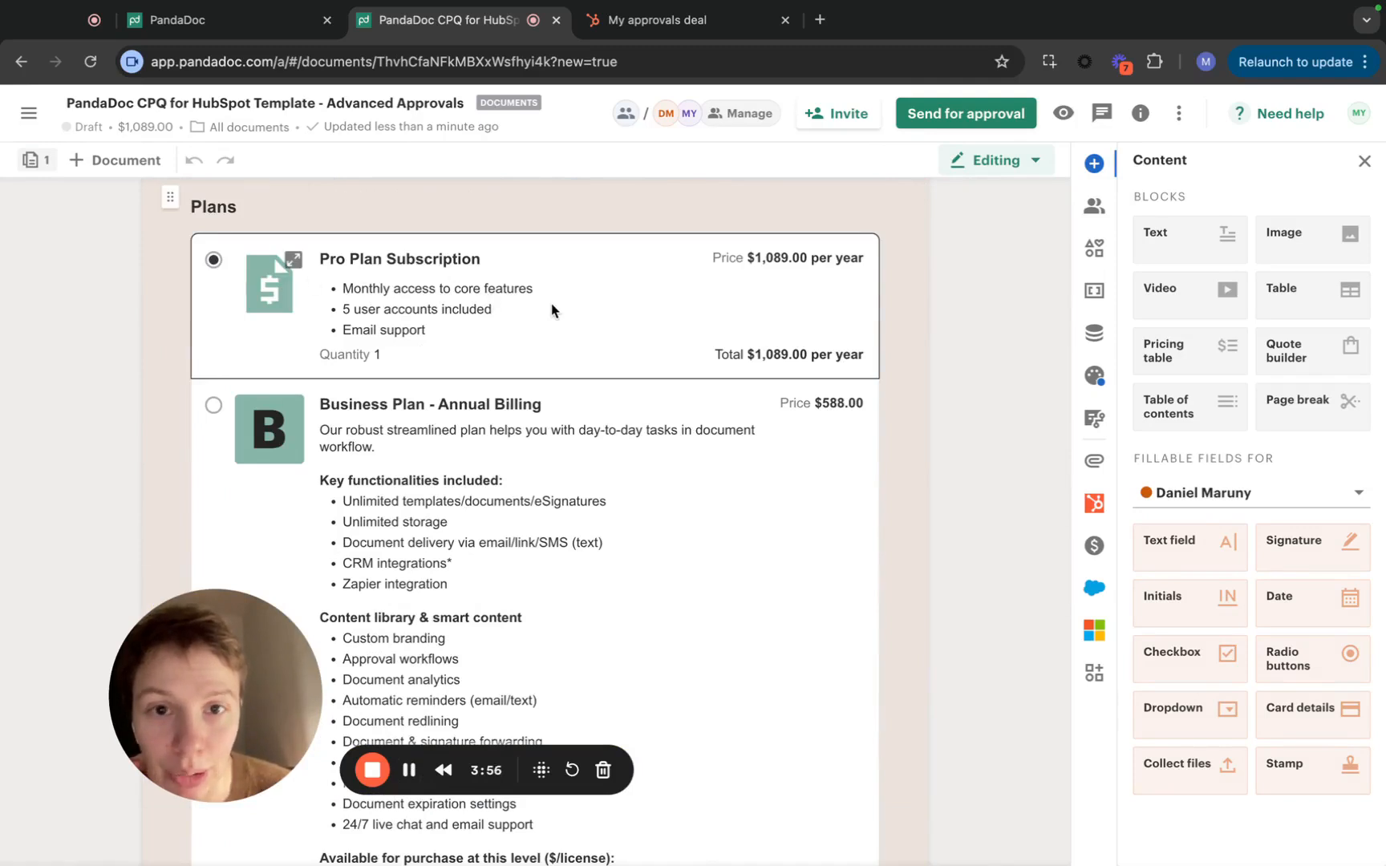
left_click(973, 118)
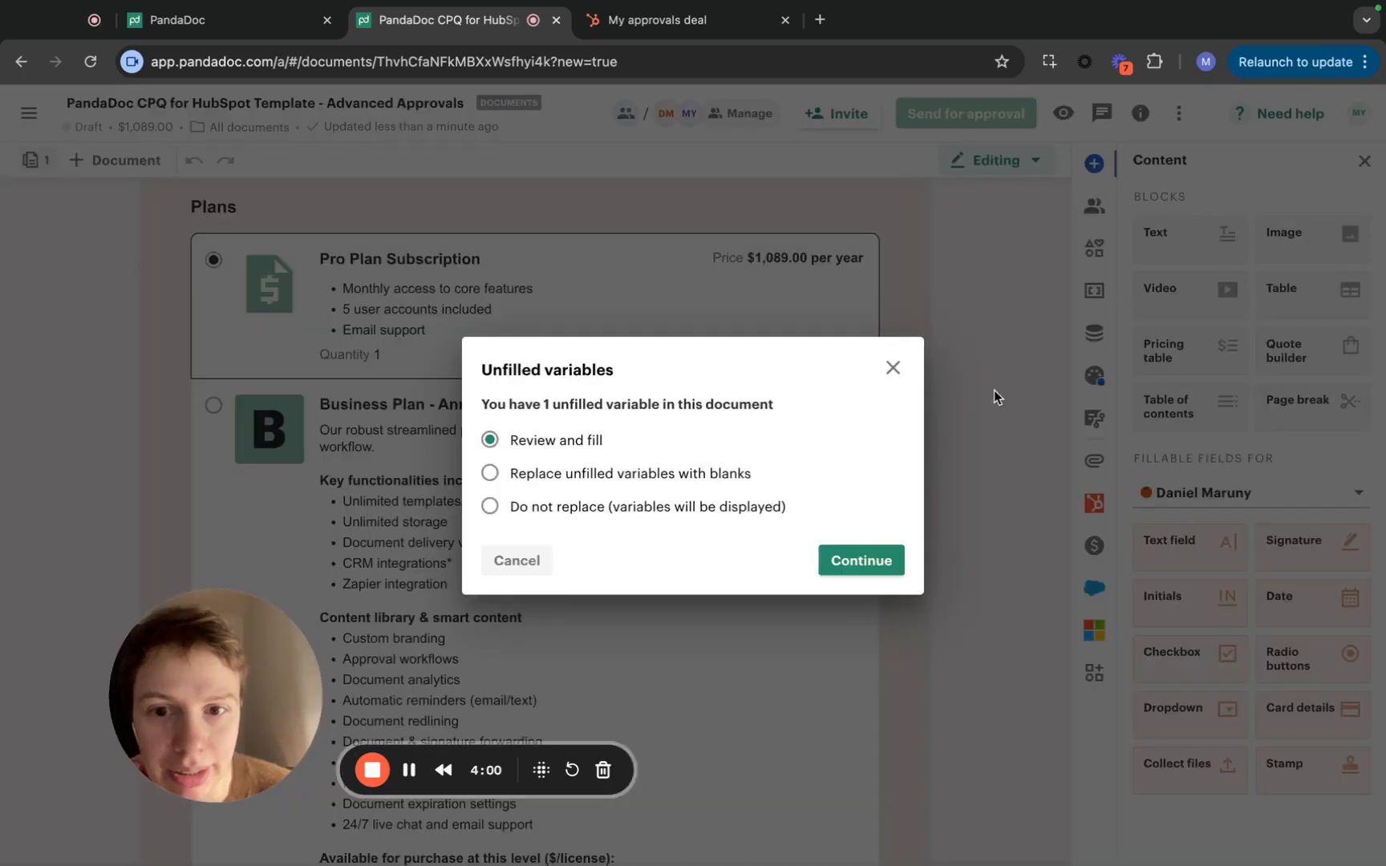
left_click(886, 561)
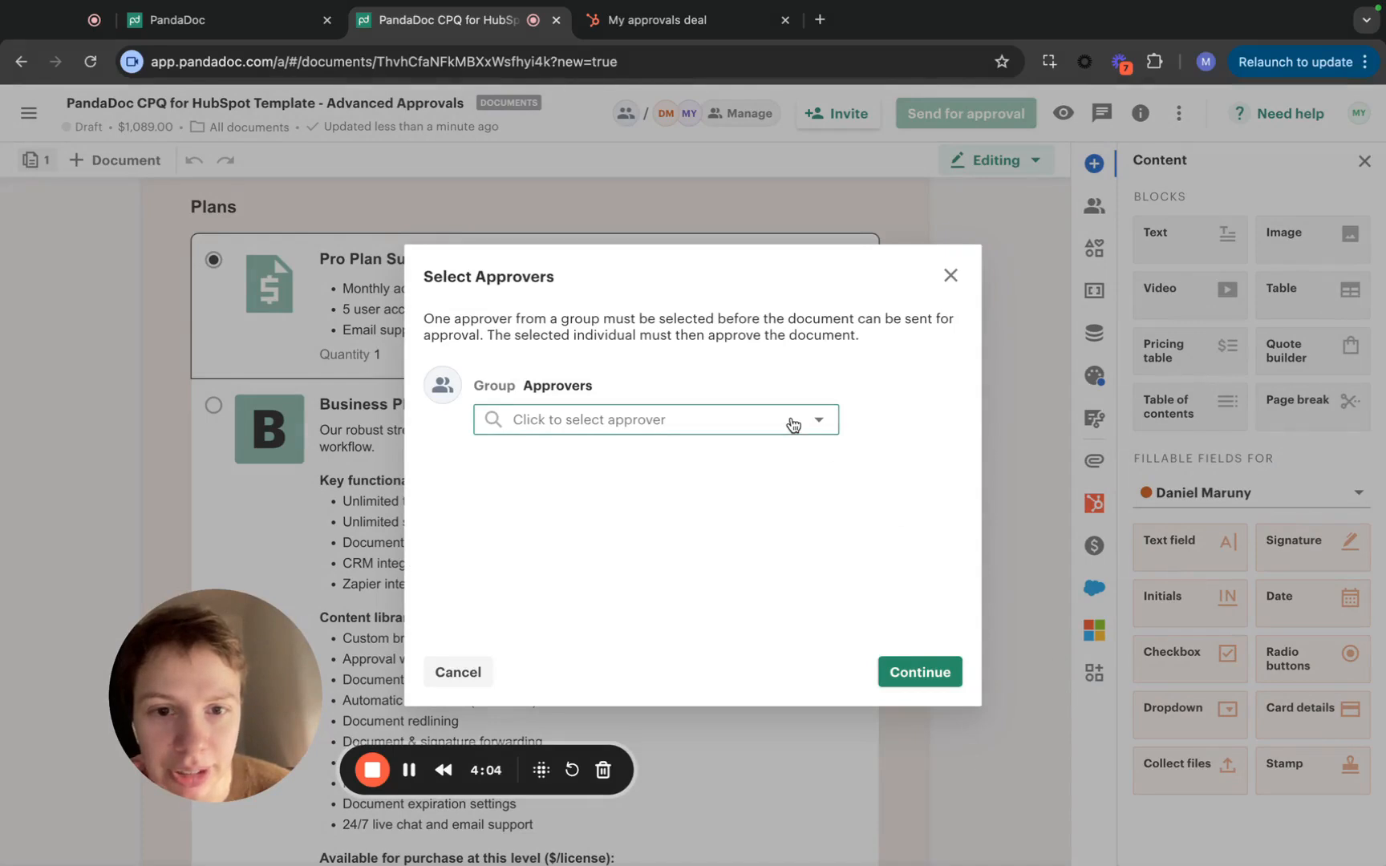
left_click(795, 421)
scroll(581, 488, "down", 2)
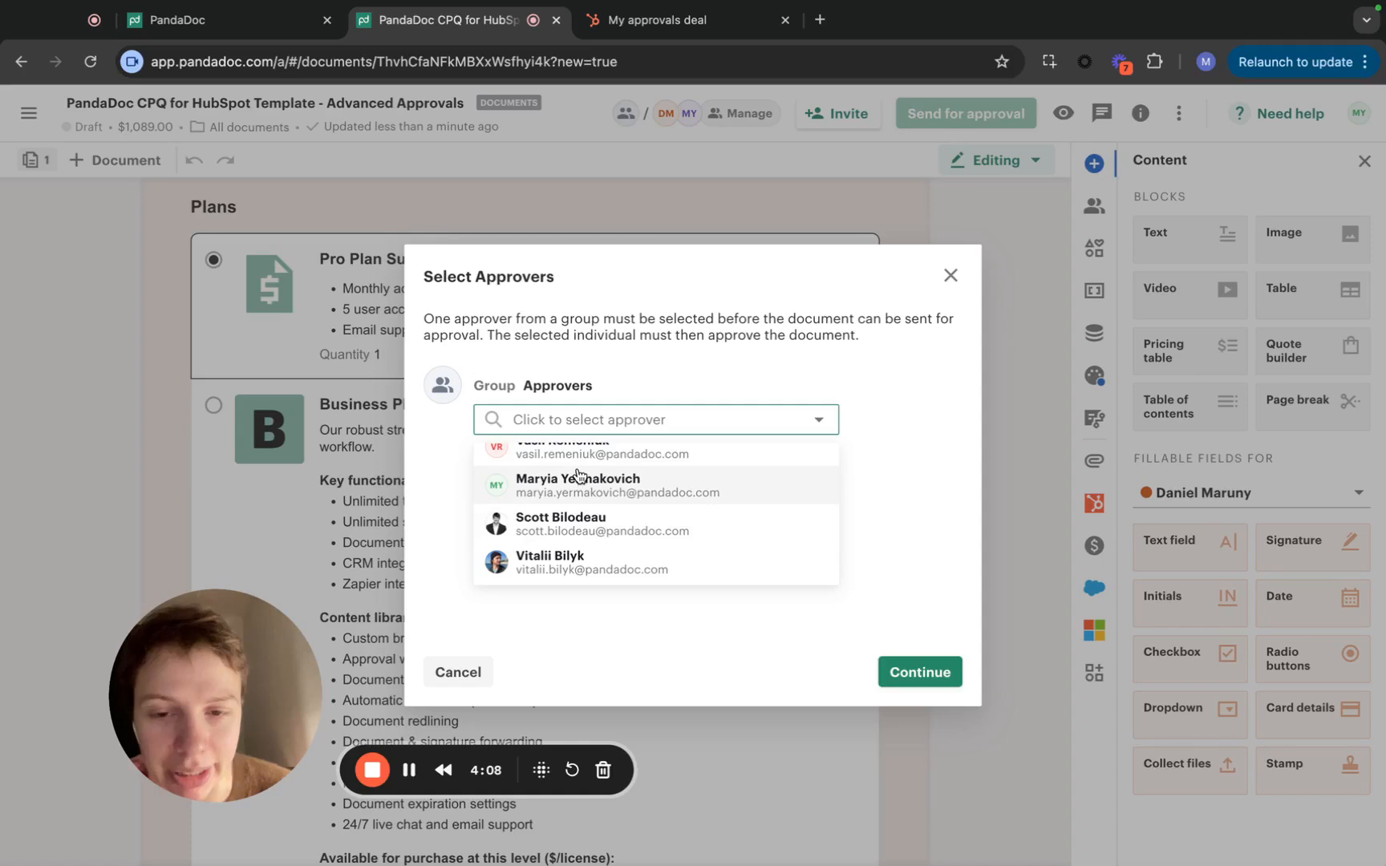
left_click(579, 476)
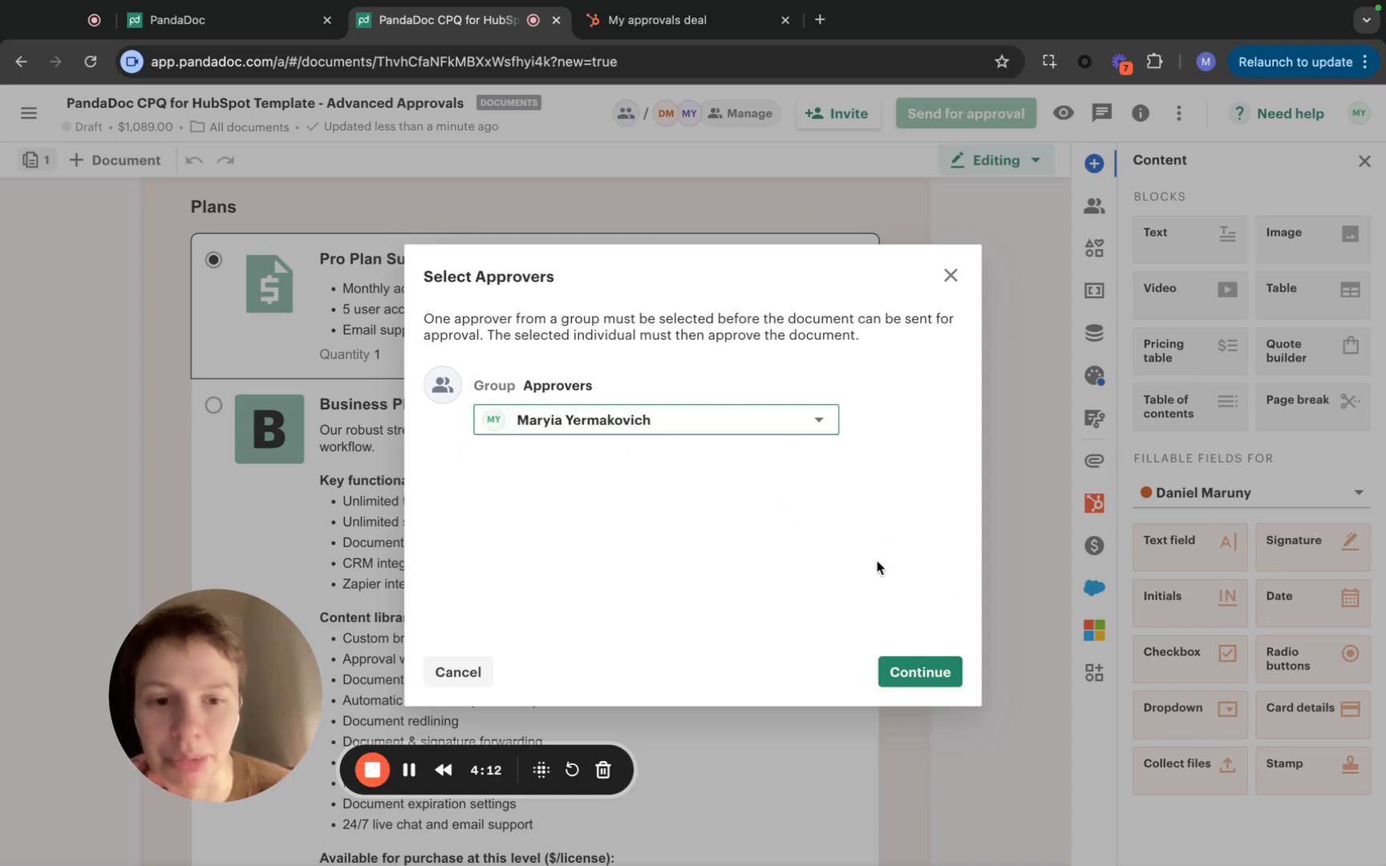
left_click(915, 675)
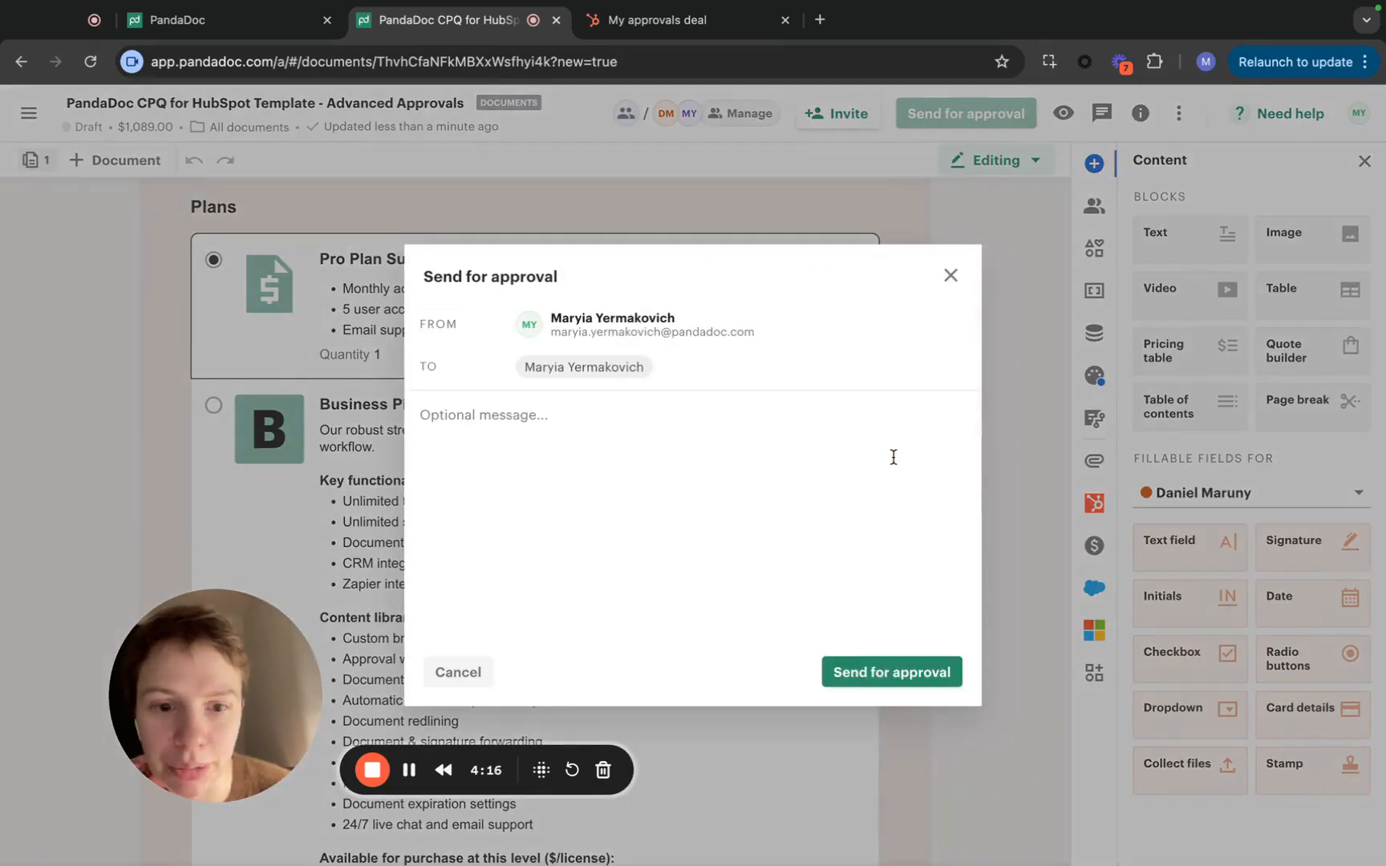
left_click(912, 676)
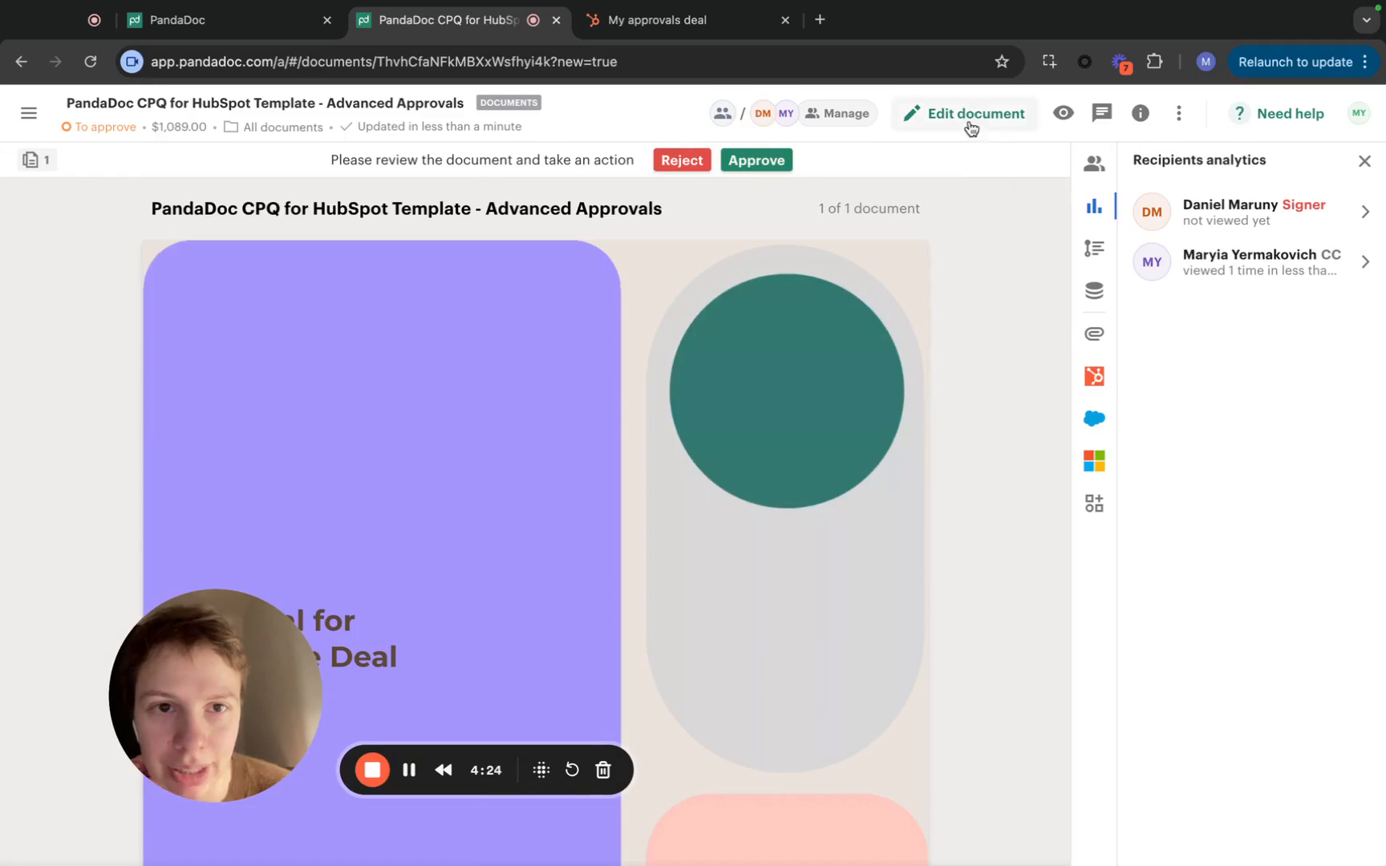
Return the document to editing and select Business Plan - Annual Billing in the Plans section
left_click(971, 116)
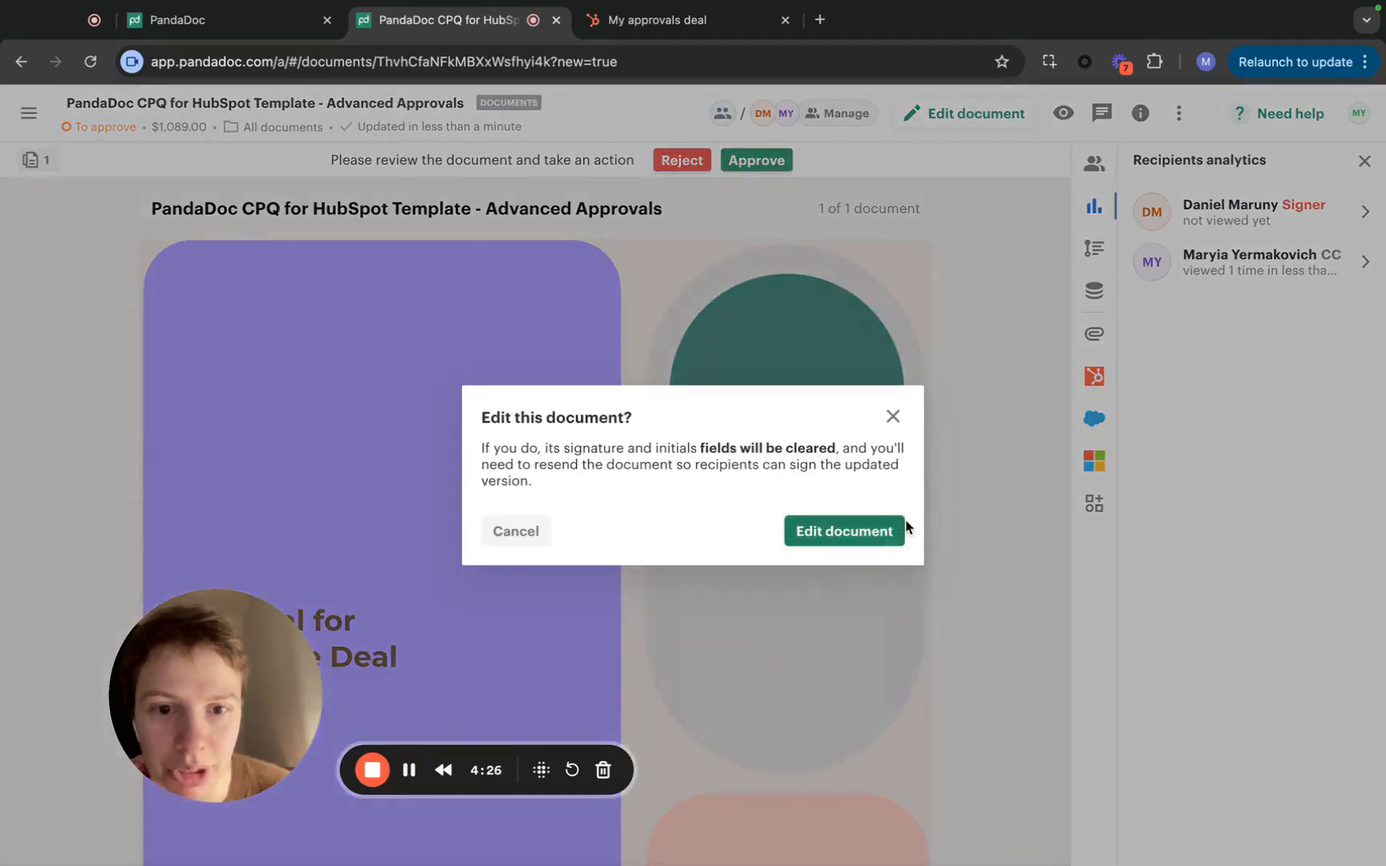
left_click(872, 533)
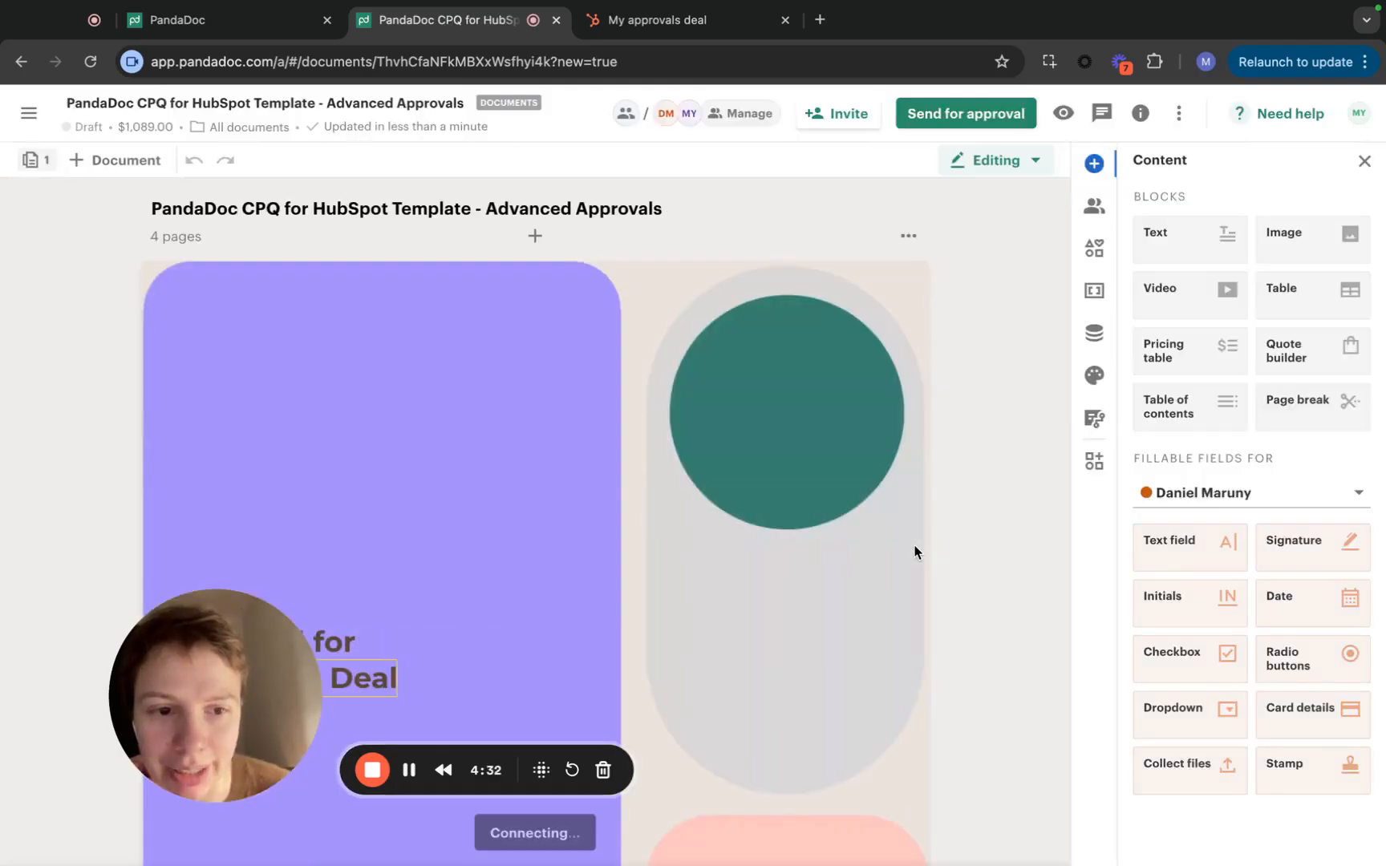
scroll(914, 552, "down", 15)
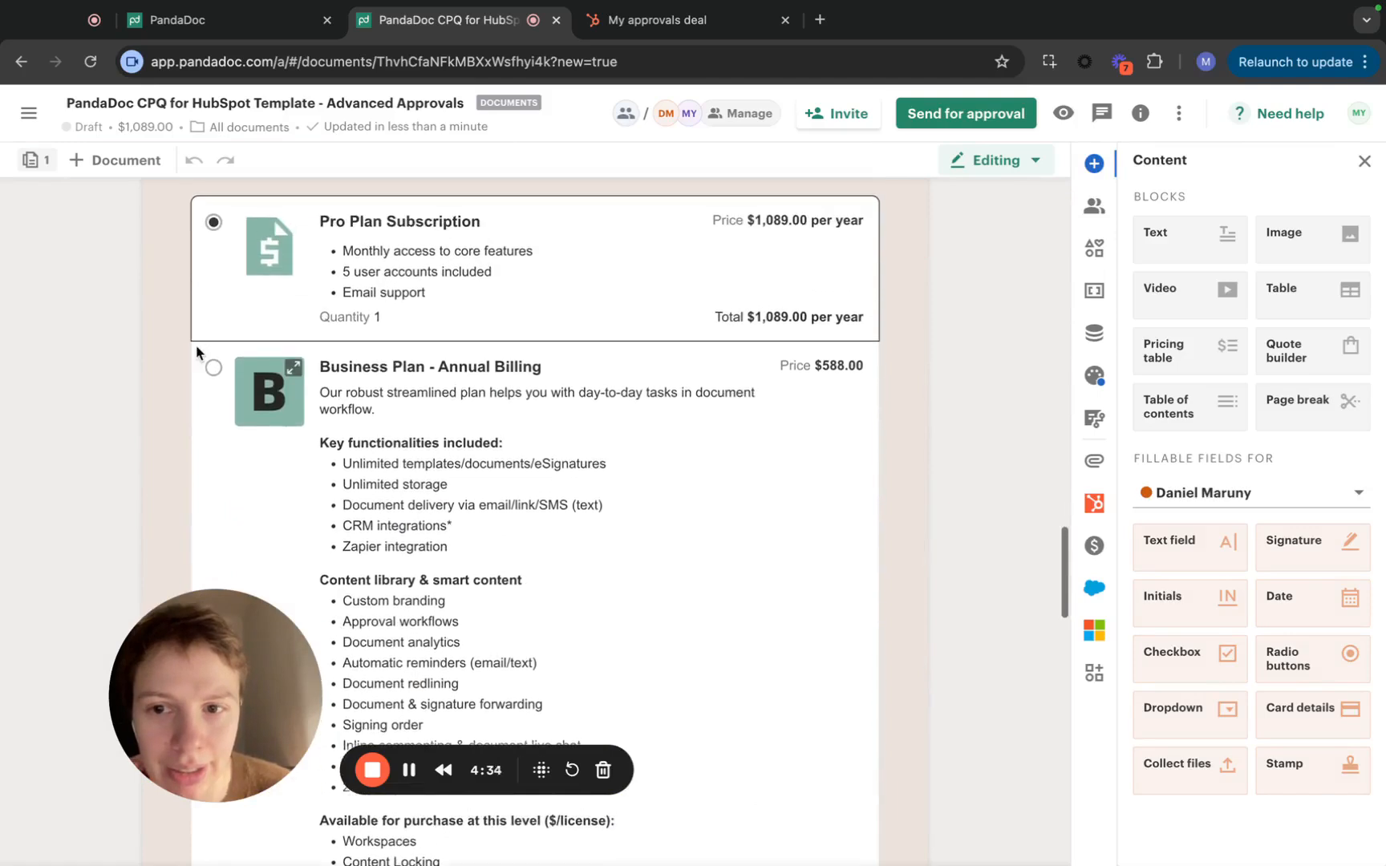
left_click(216, 368)
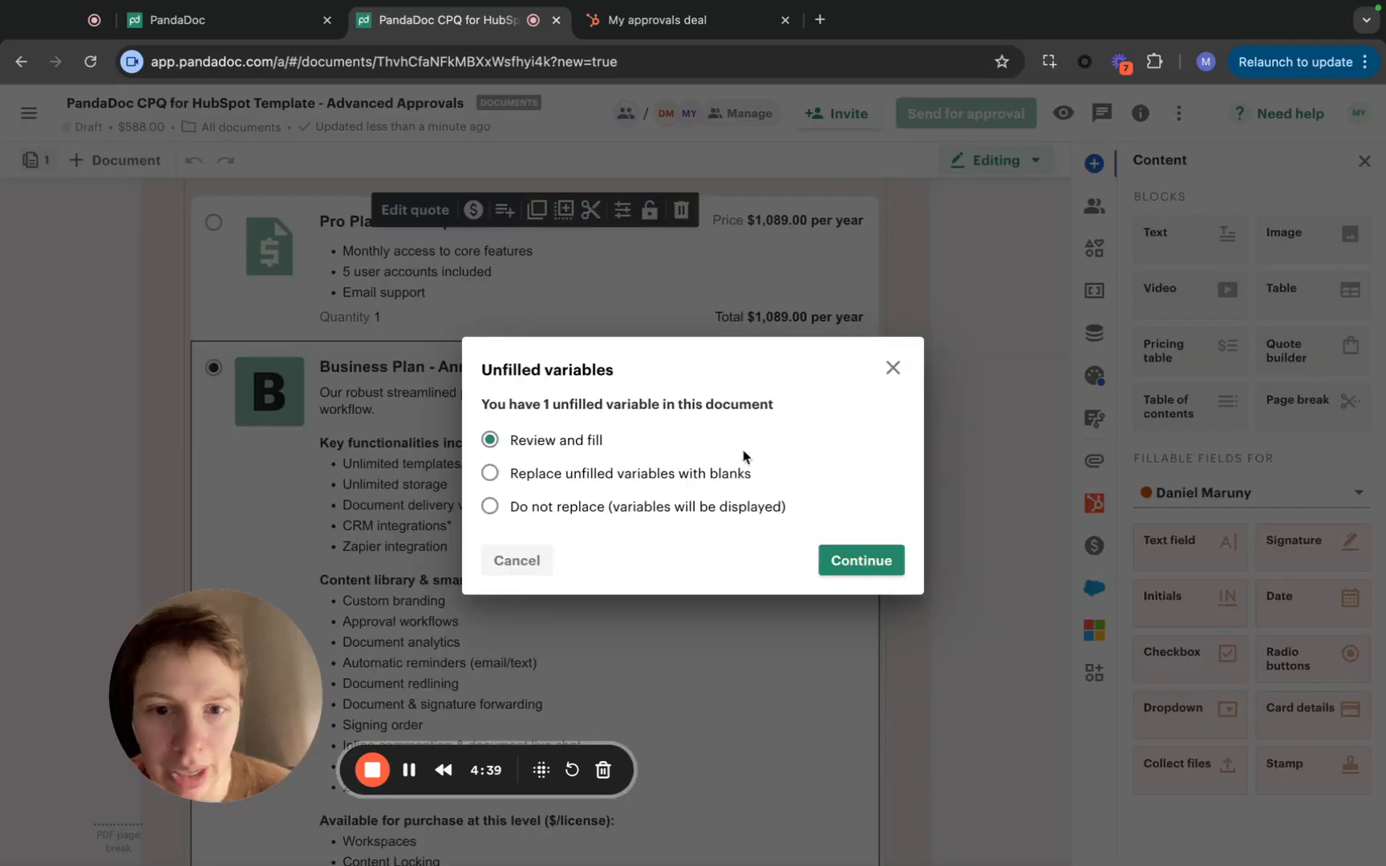
Send the document for approval with unfilled variables replaced with blanks, and reopen it for editing
left_click(725, 477)
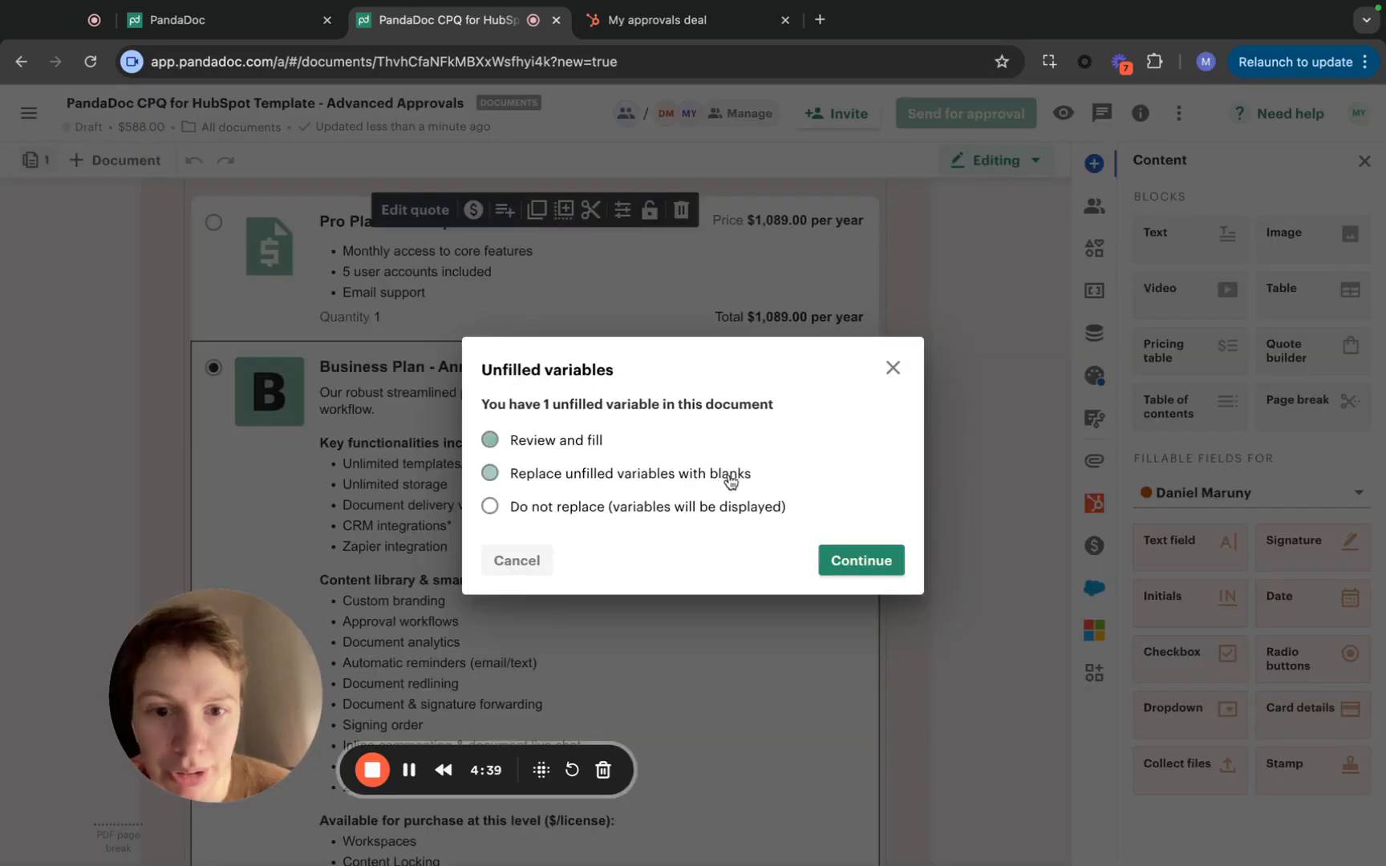
left_click(860, 564)
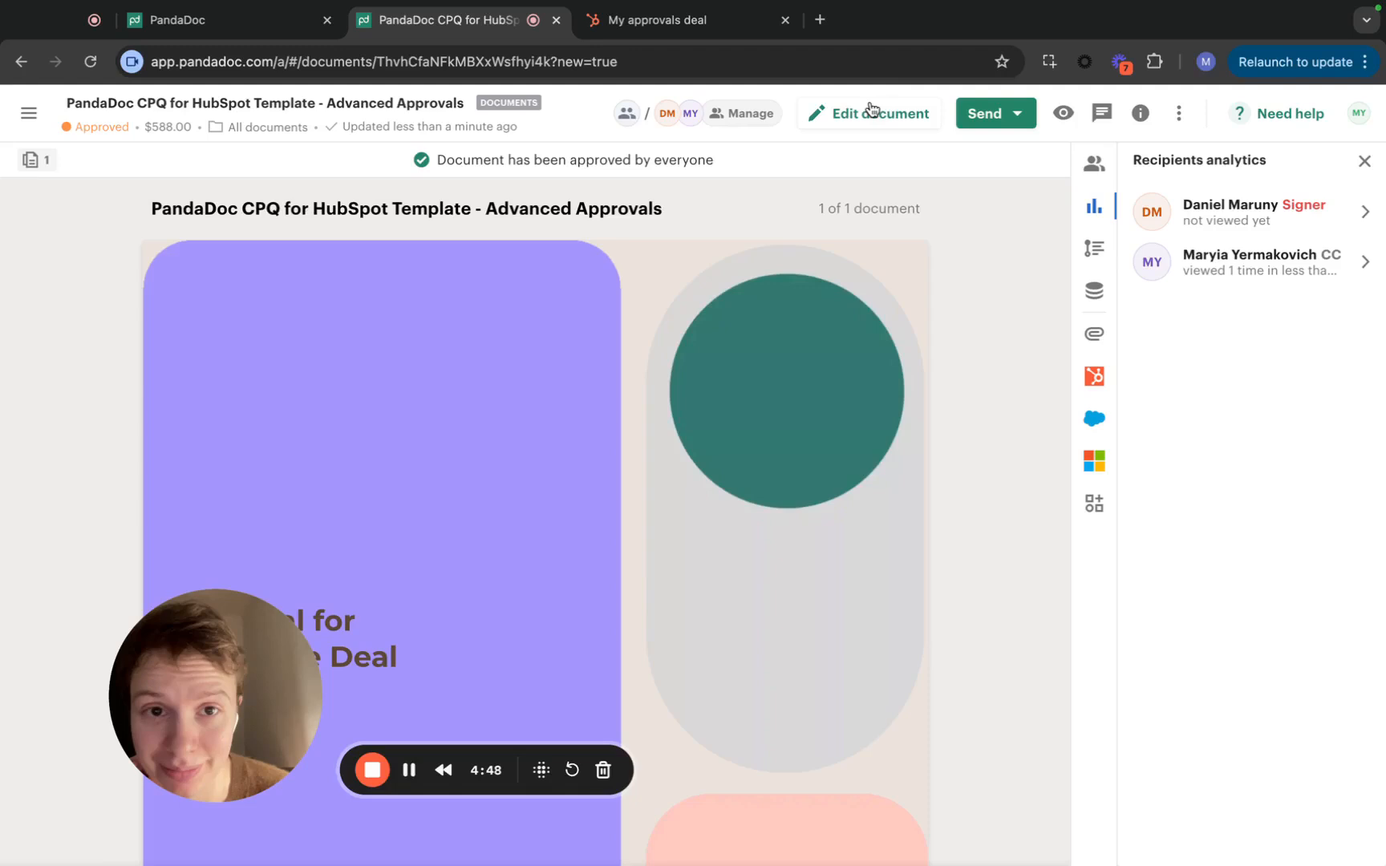
left_click(880, 116)
left_click(839, 533)
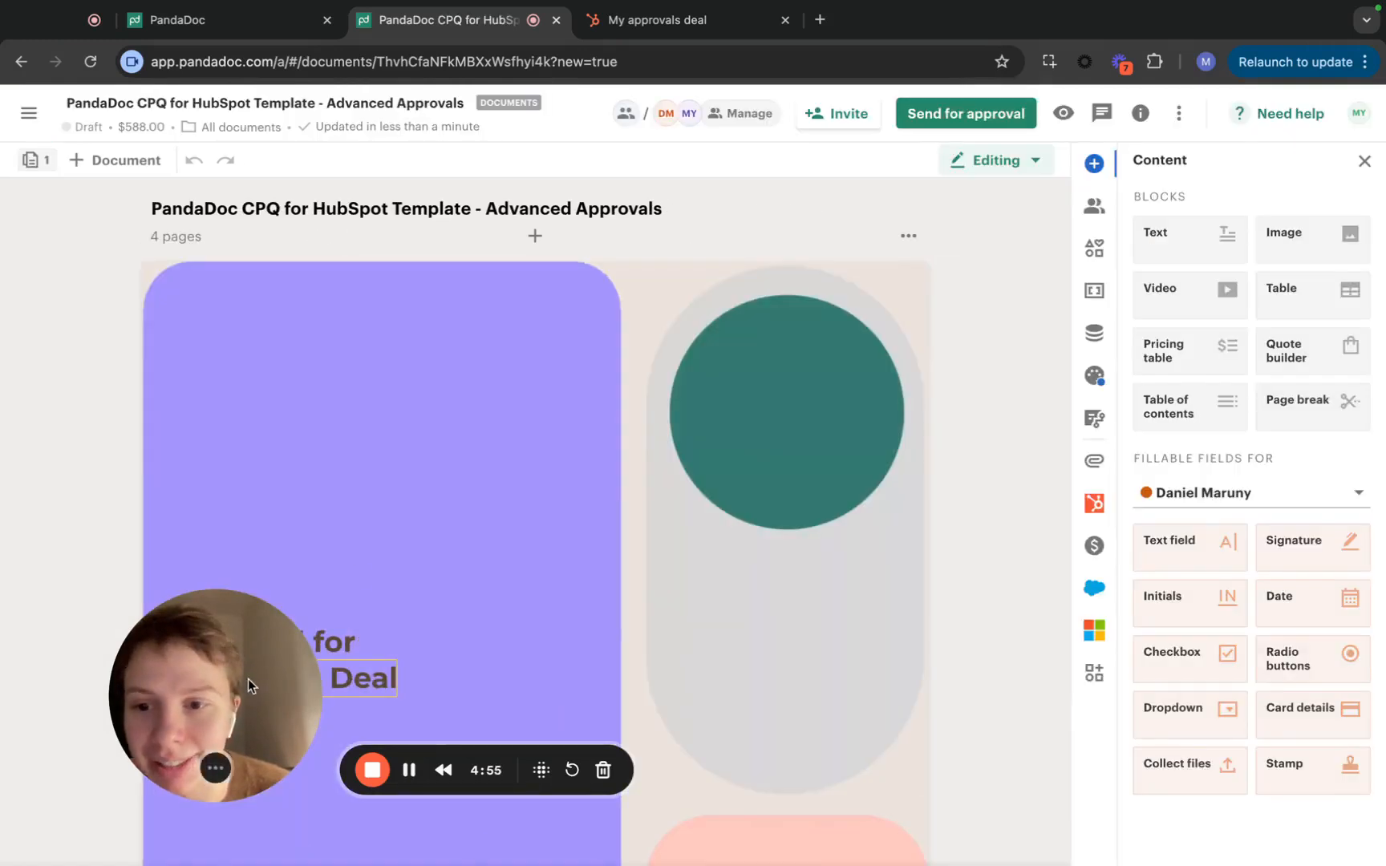
left_click_drag(248, 678, 595, 449)
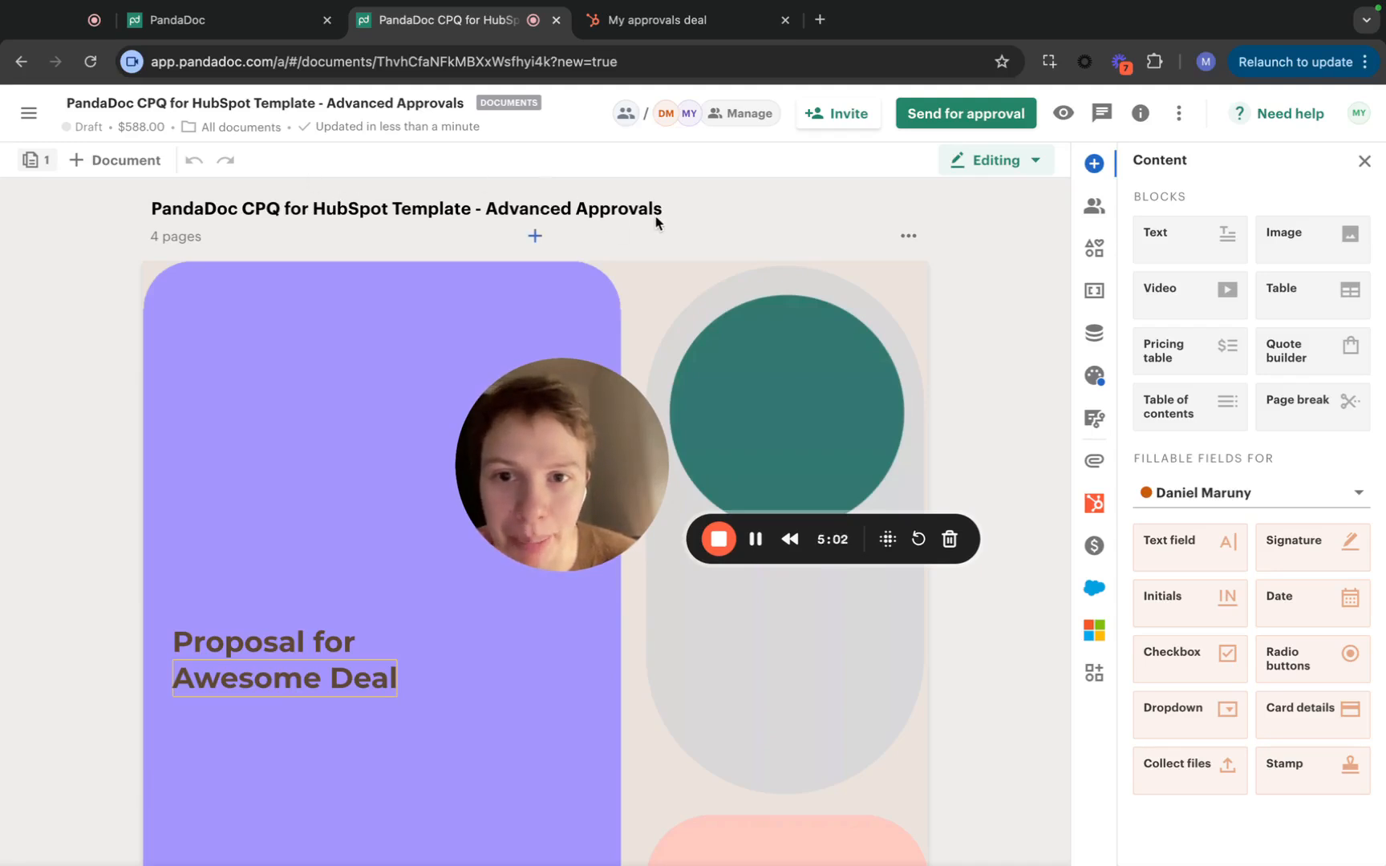
Switch to the "[Demo] New Business with advanced approvals" workflow and save the quote of its Create a quote step
left_click(250, 23)
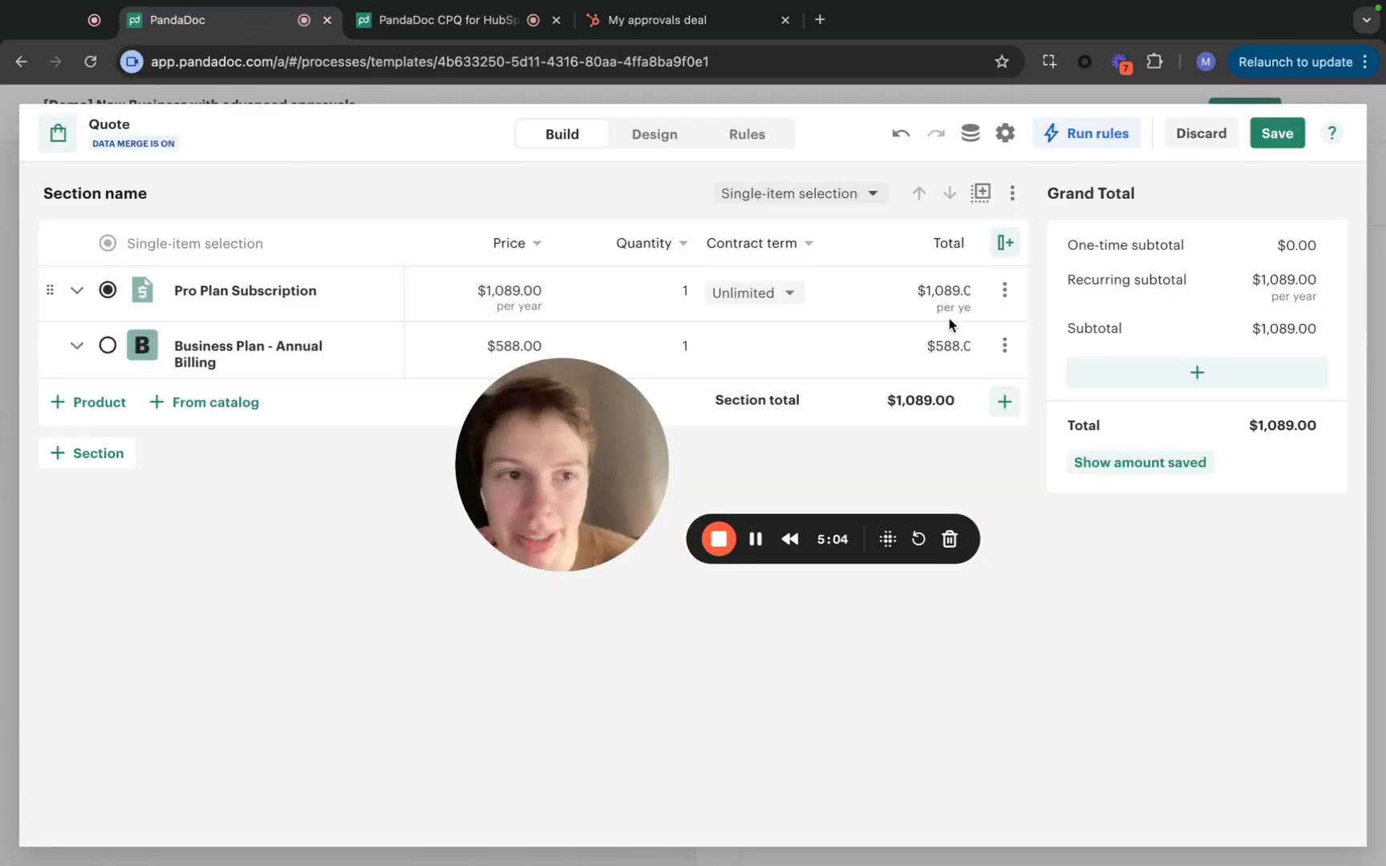
left_click(1284, 136)
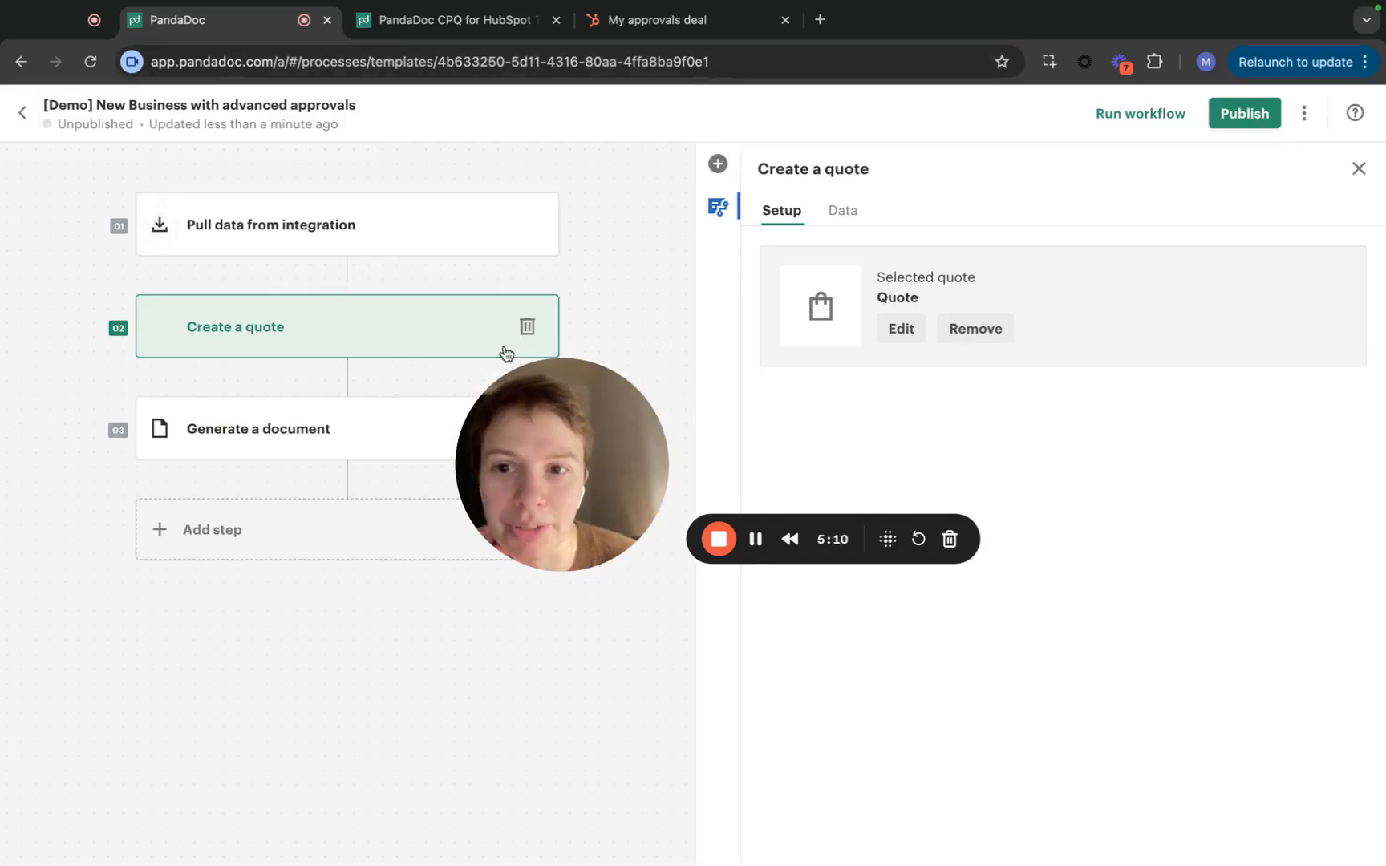
left_click_drag(532, 469, 680, 635)
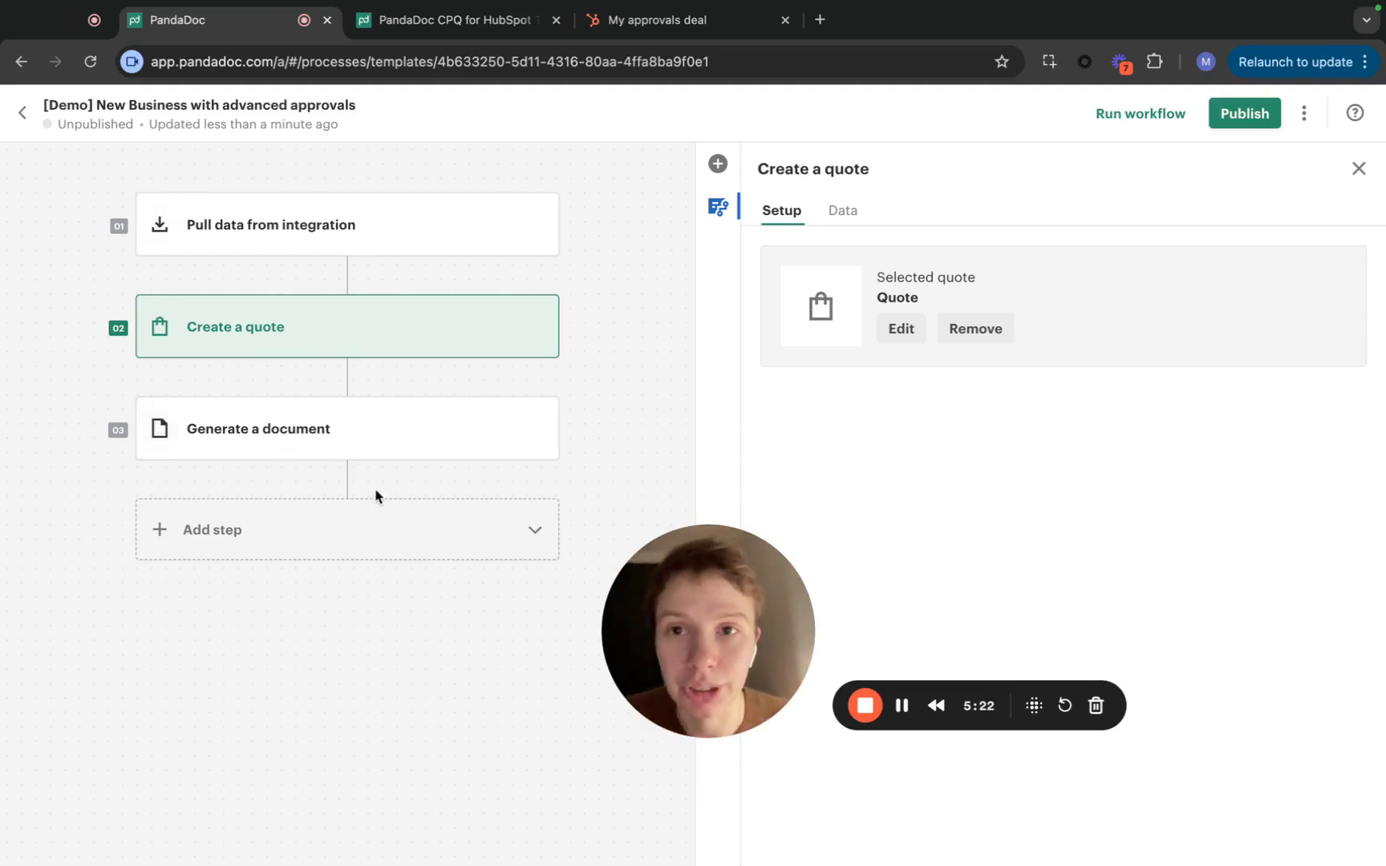
Review the Plans section of the generated document, comparing it with the workflow's Create a quote step
left_click(449, 53)
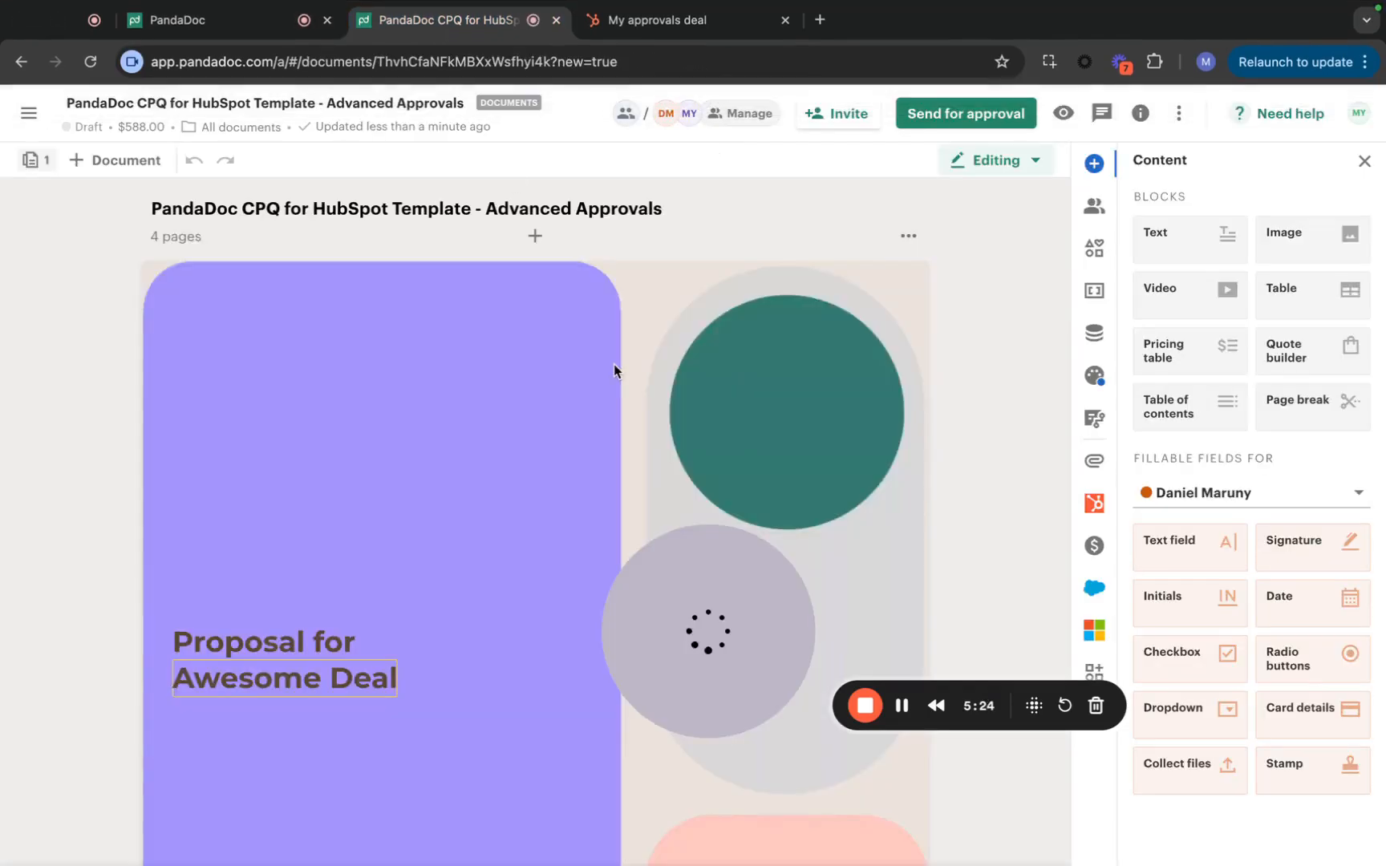
scroll(614, 370, "down", 15)
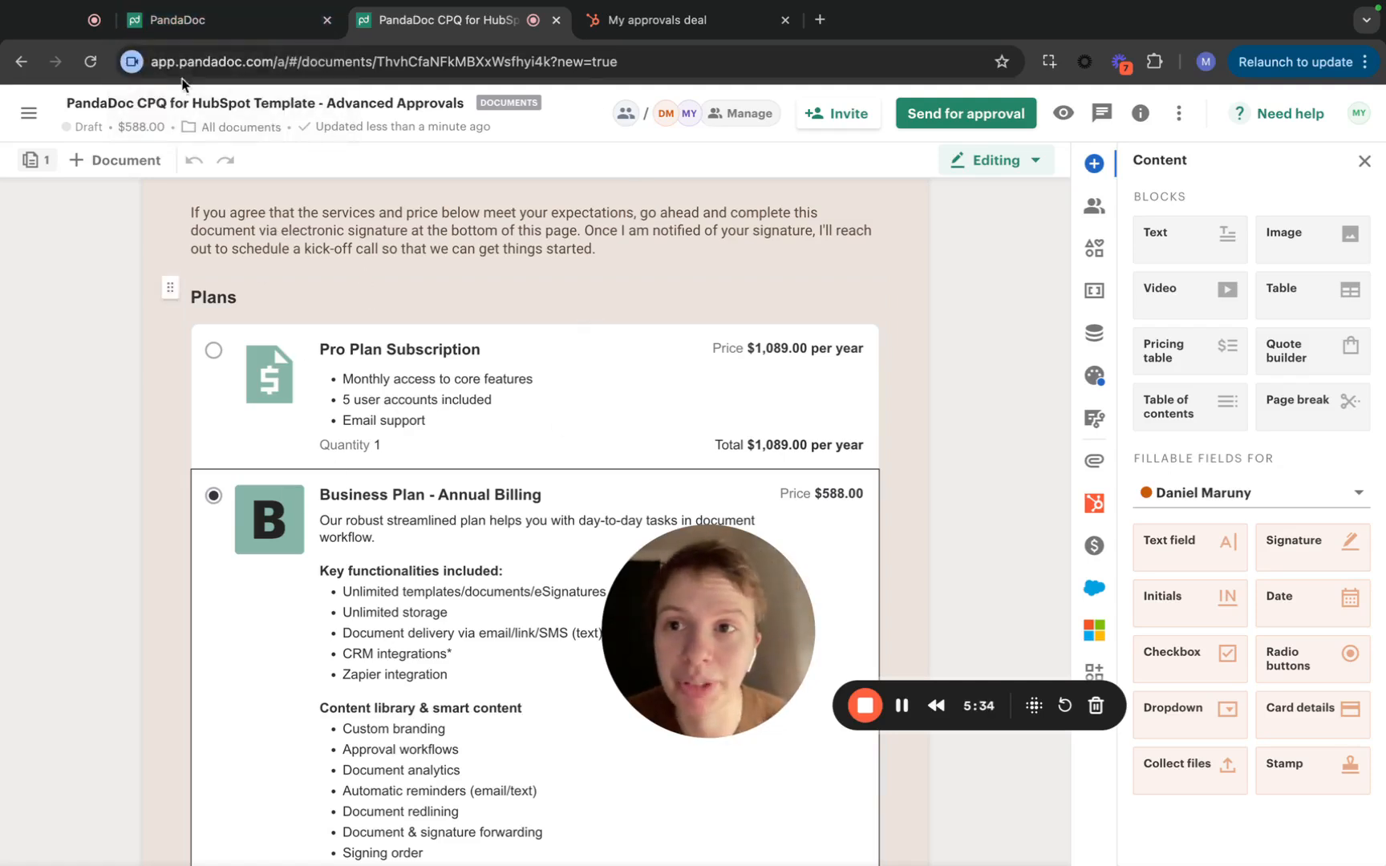
left_click(200, 18)
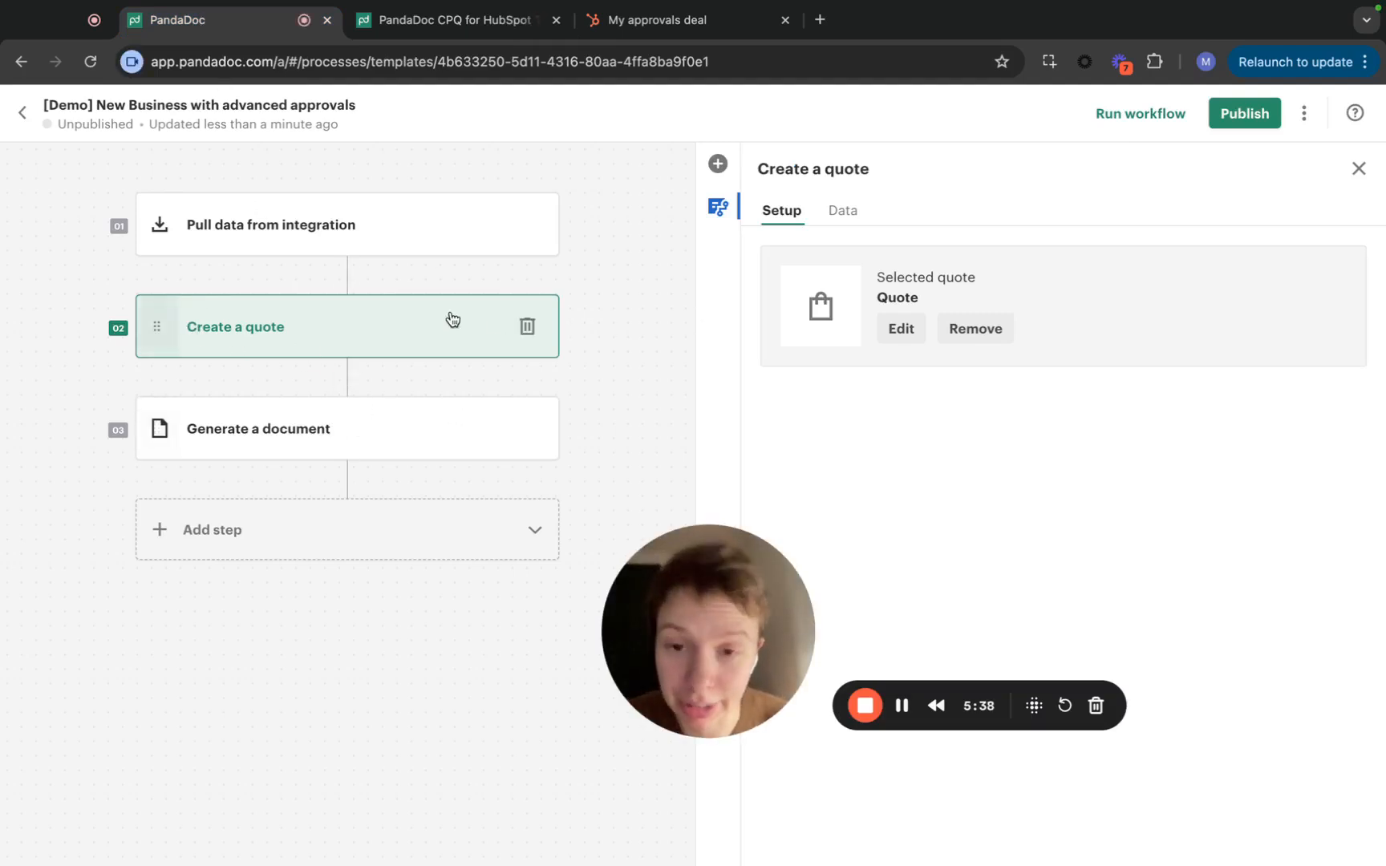
left_click(472, 24)
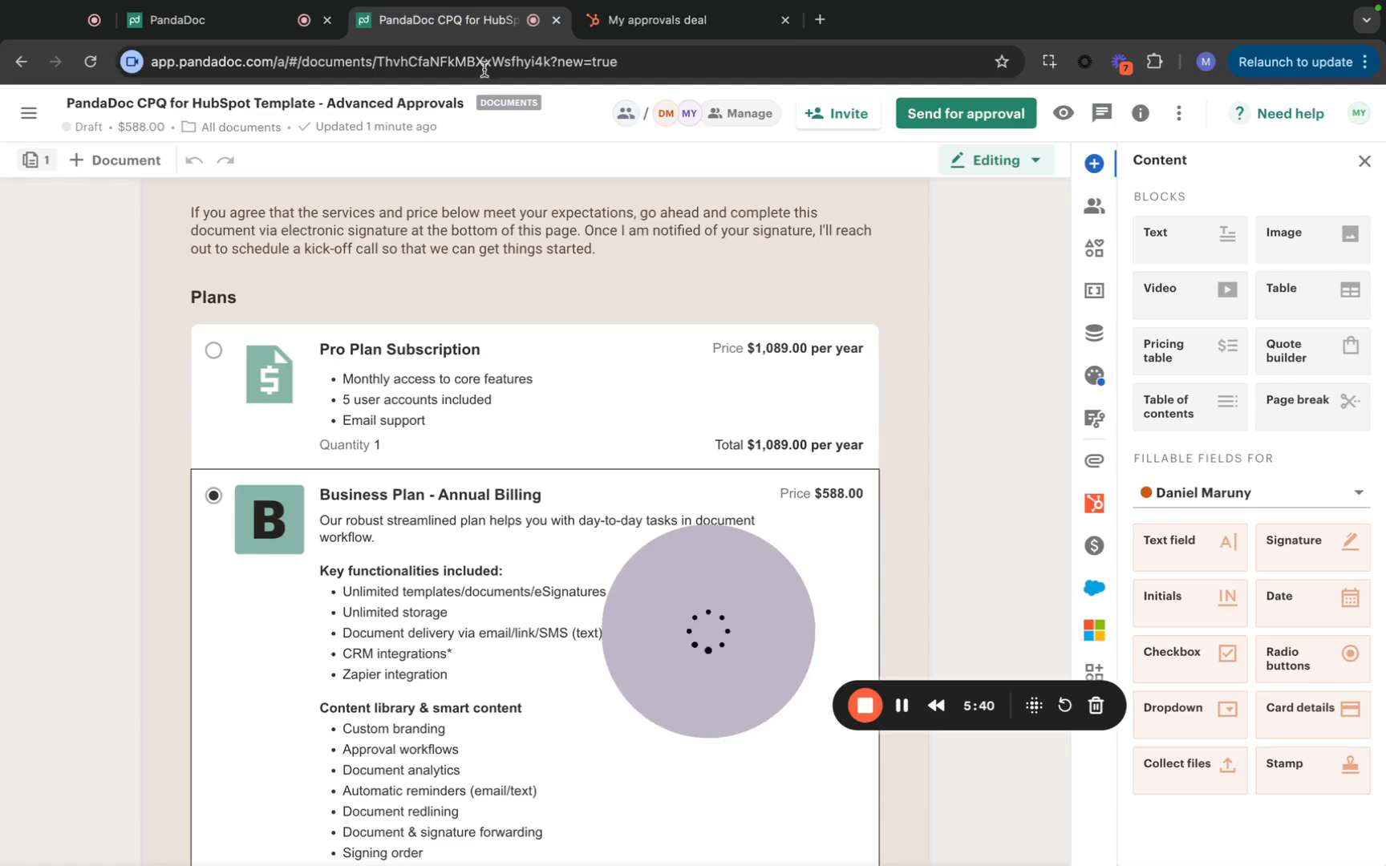
scroll(502, 524, "down", 5)
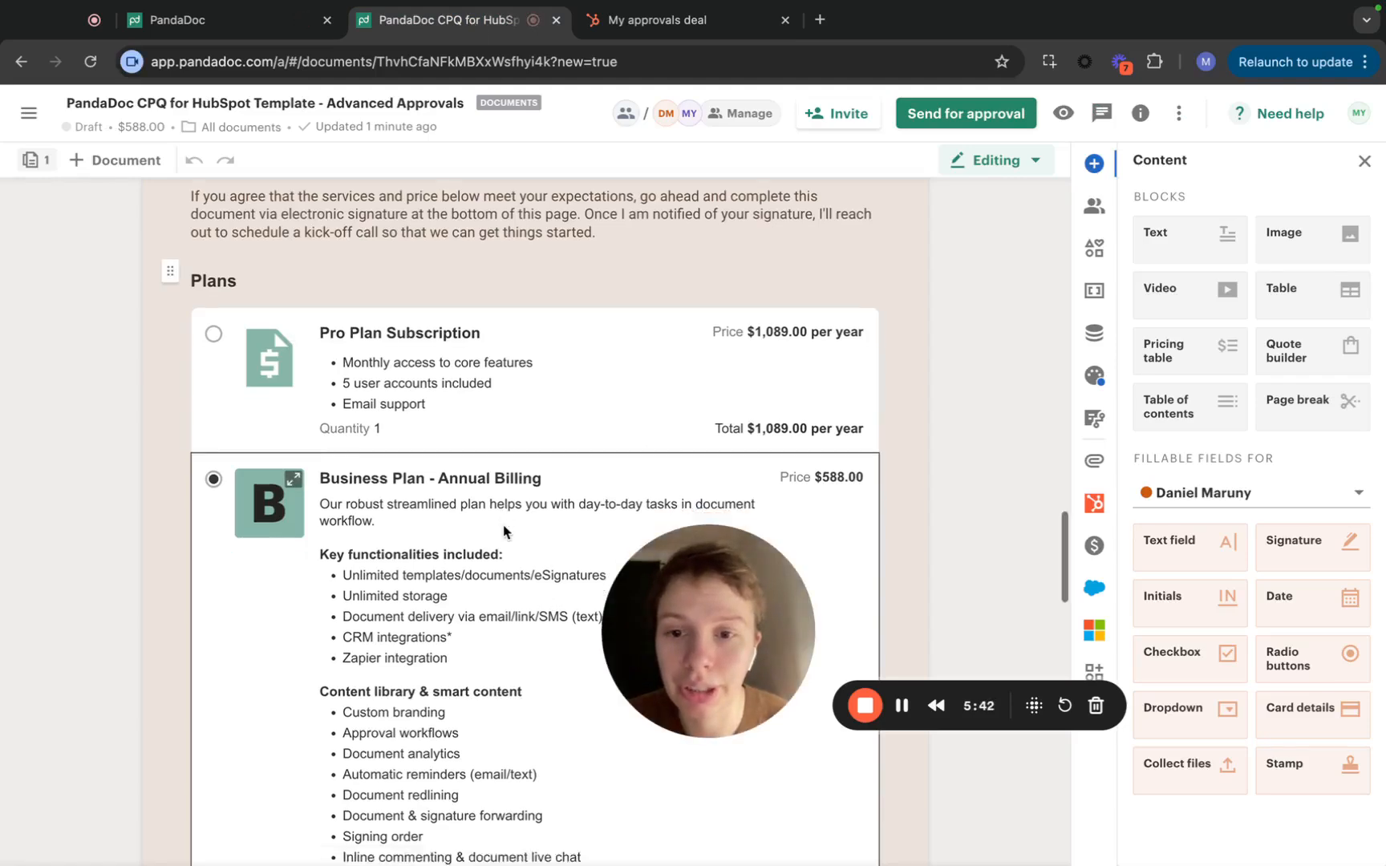
scroll(502, 524, "up", 4)
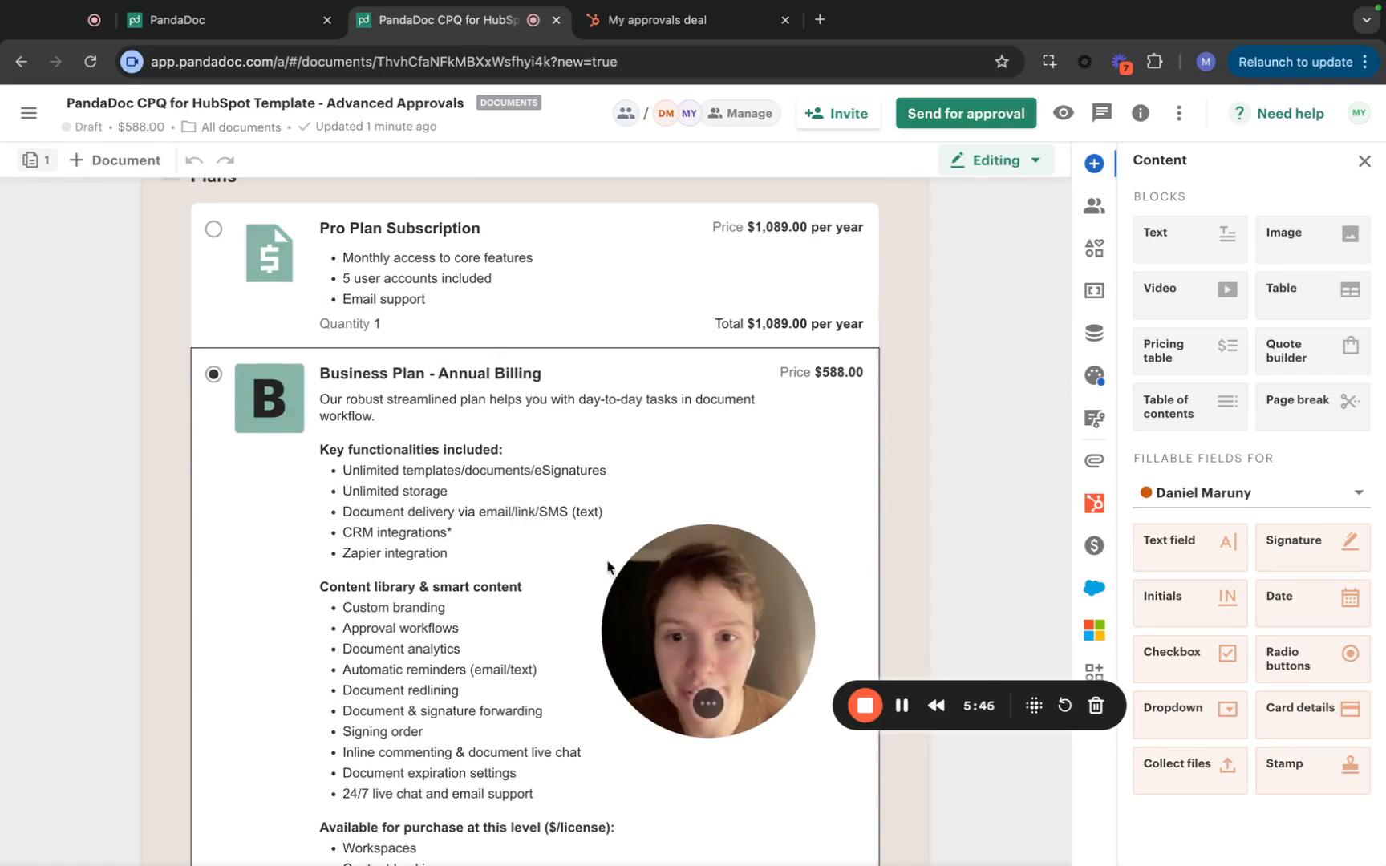
left_click(178, 20)
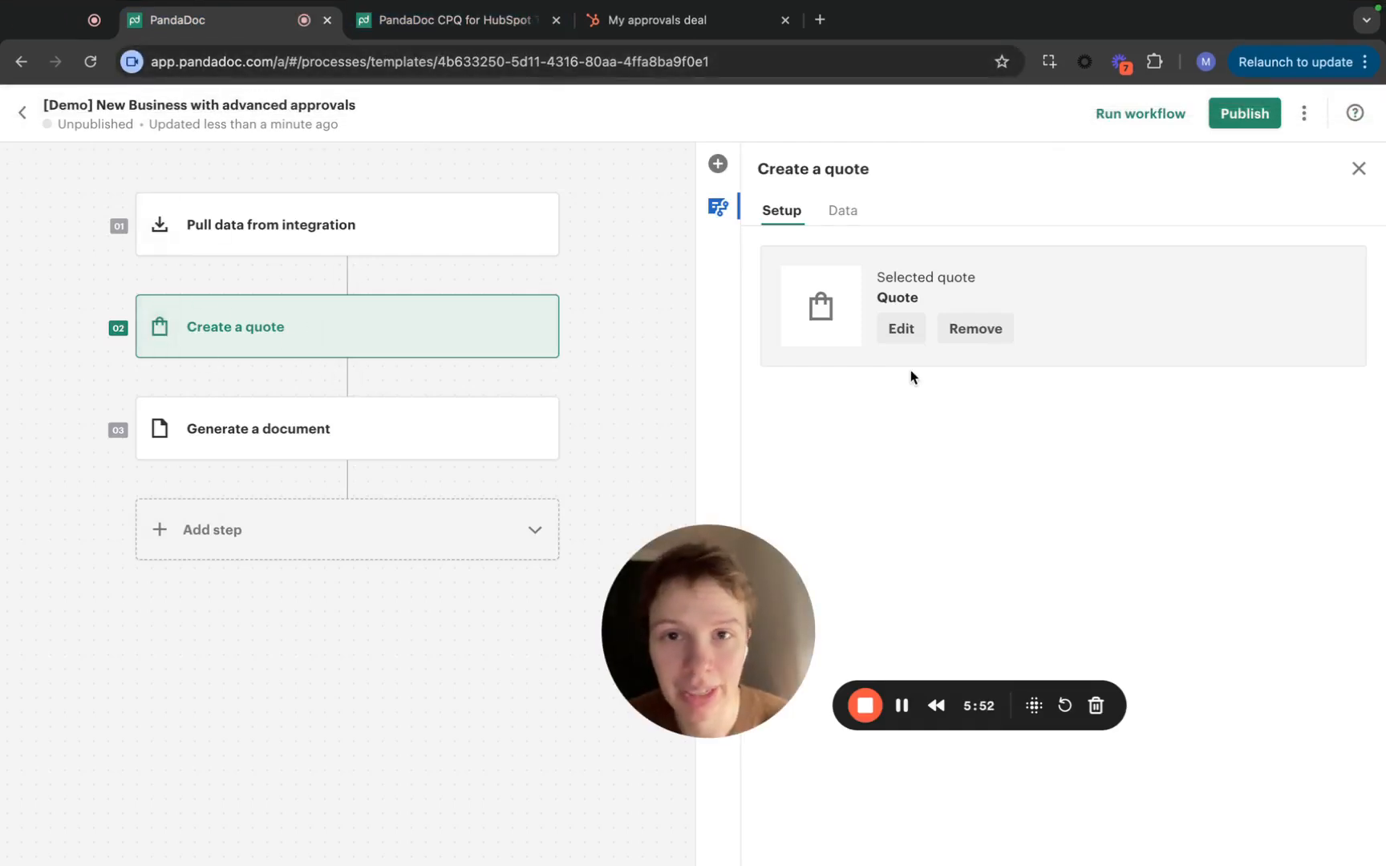
Close the generated document, open the template selected in the Generate a document step, and return to the workflow
left_click(555, 21)
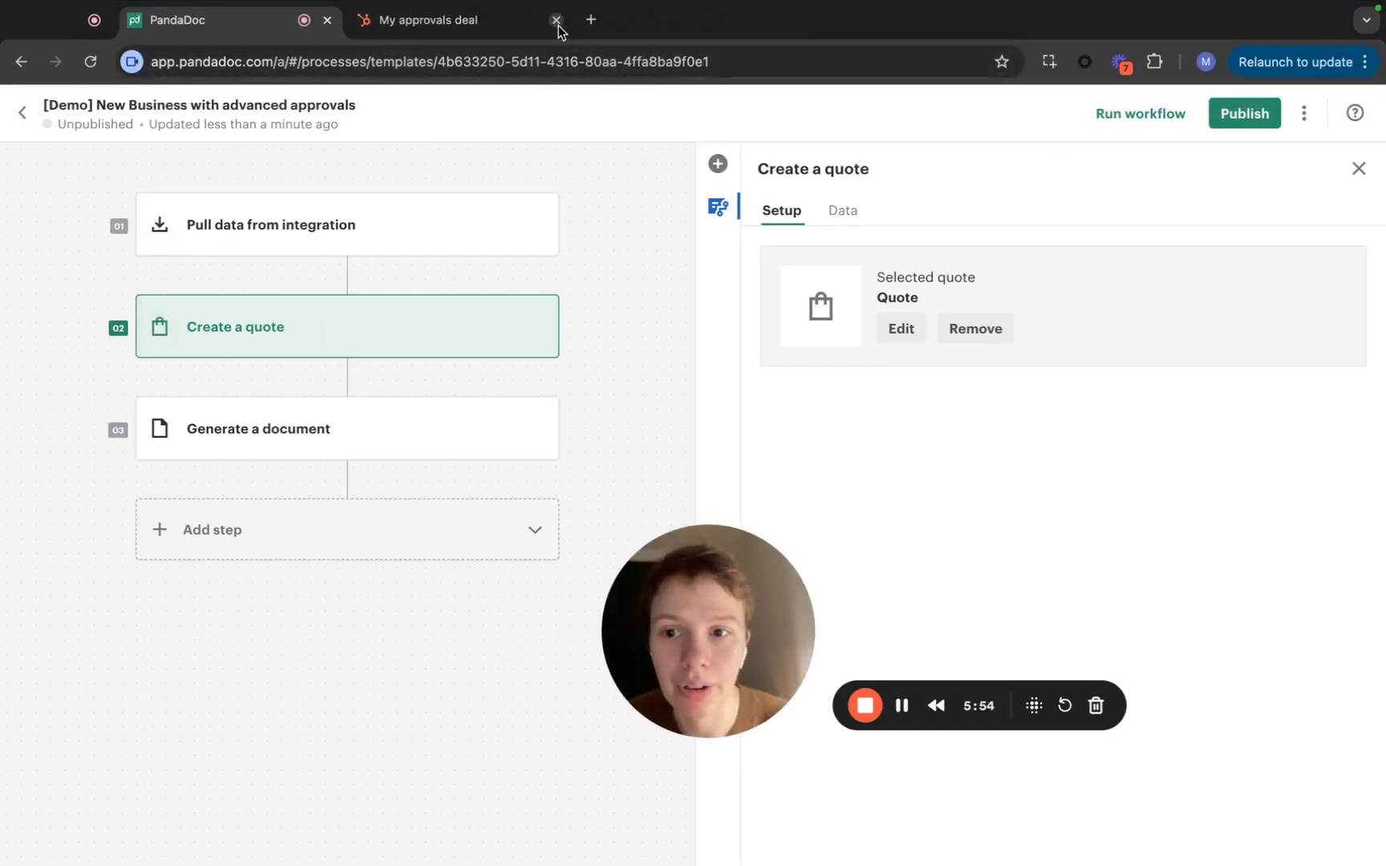
left_click(371, 444)
left_click(1055, 359)
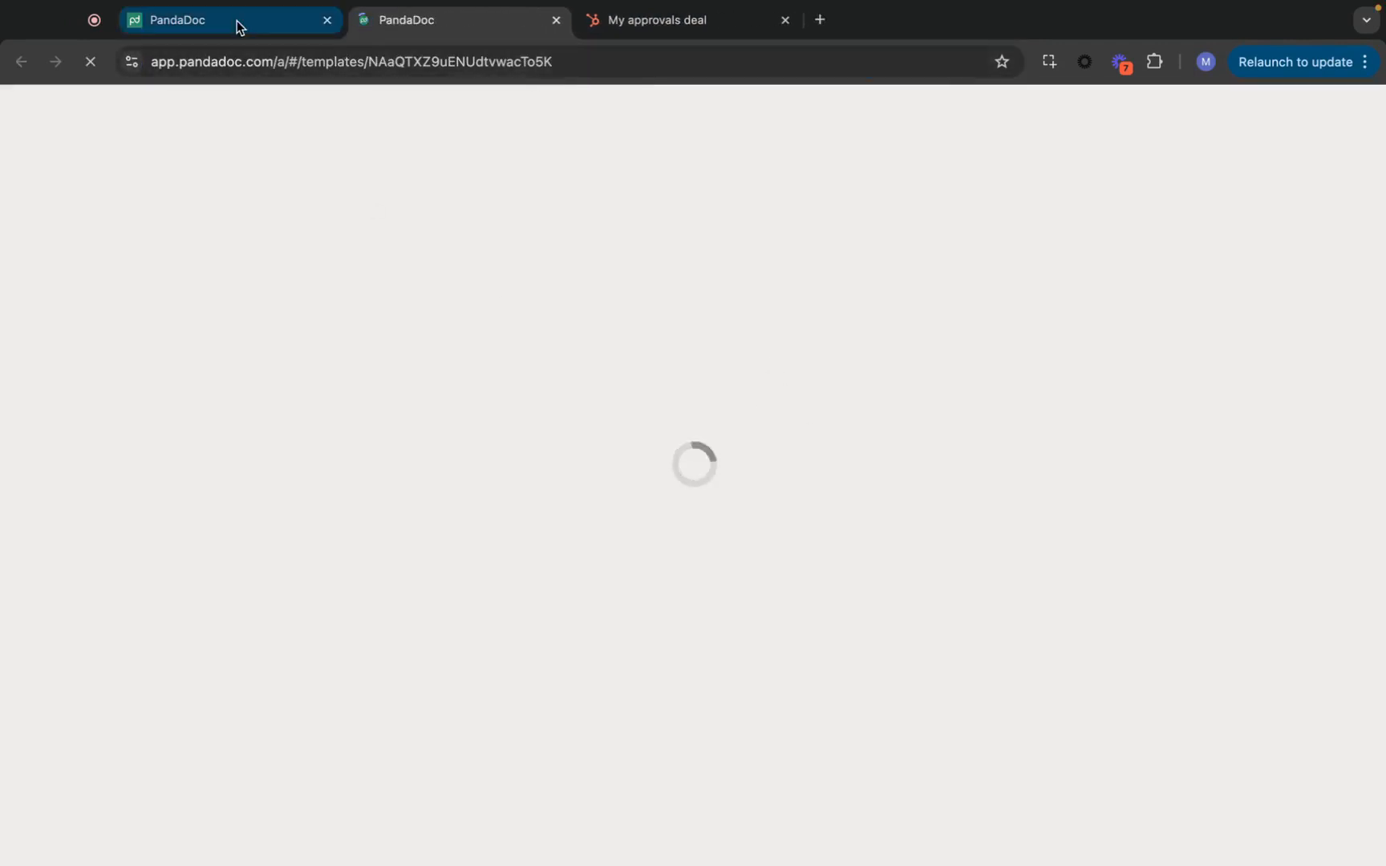
left_click(237, 21)
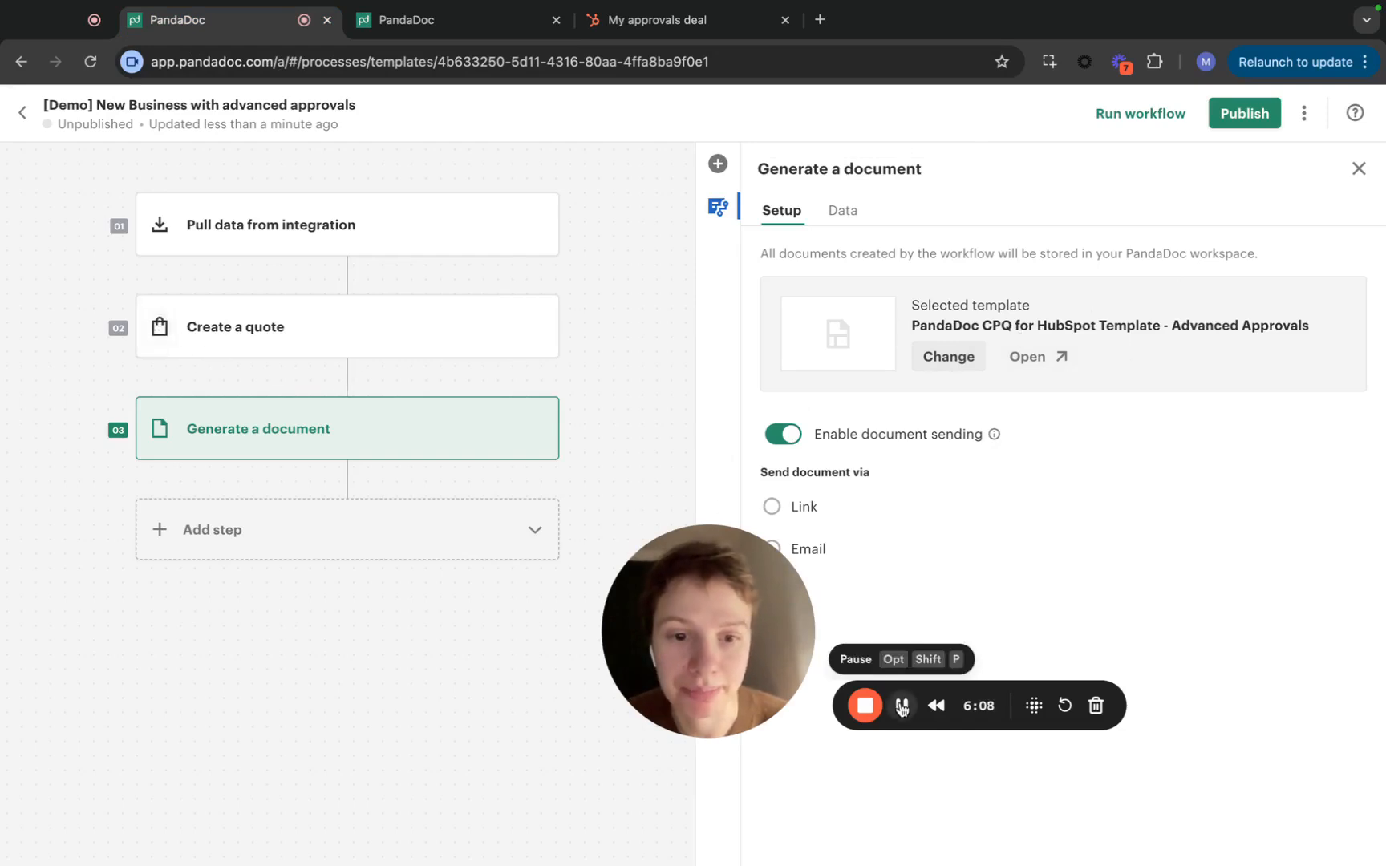
Add a short text data field named "Selected products" to the quote of the Create a quote step
left_click(300, 356)
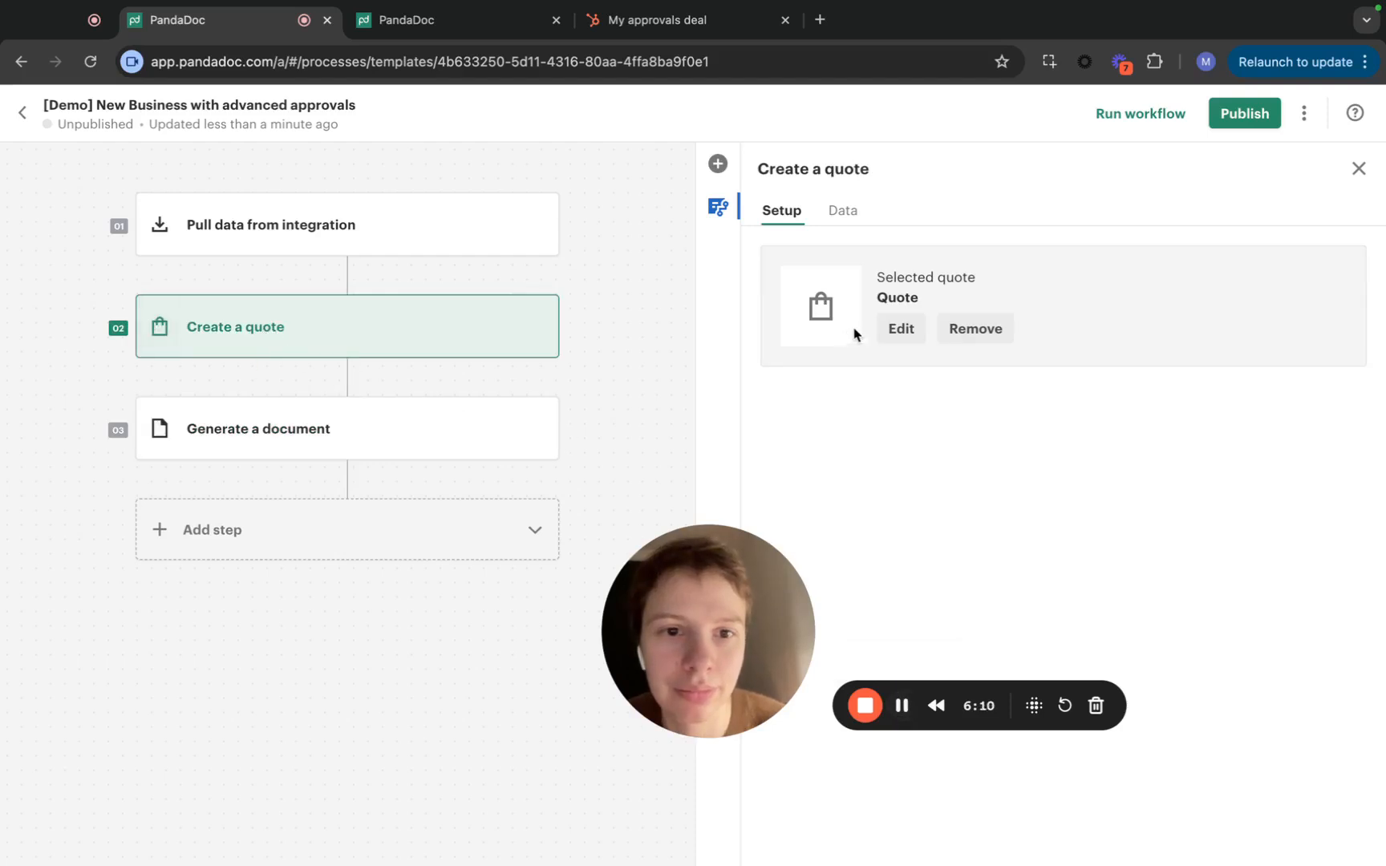
left_click(900, 329)
left_click(971, 135)
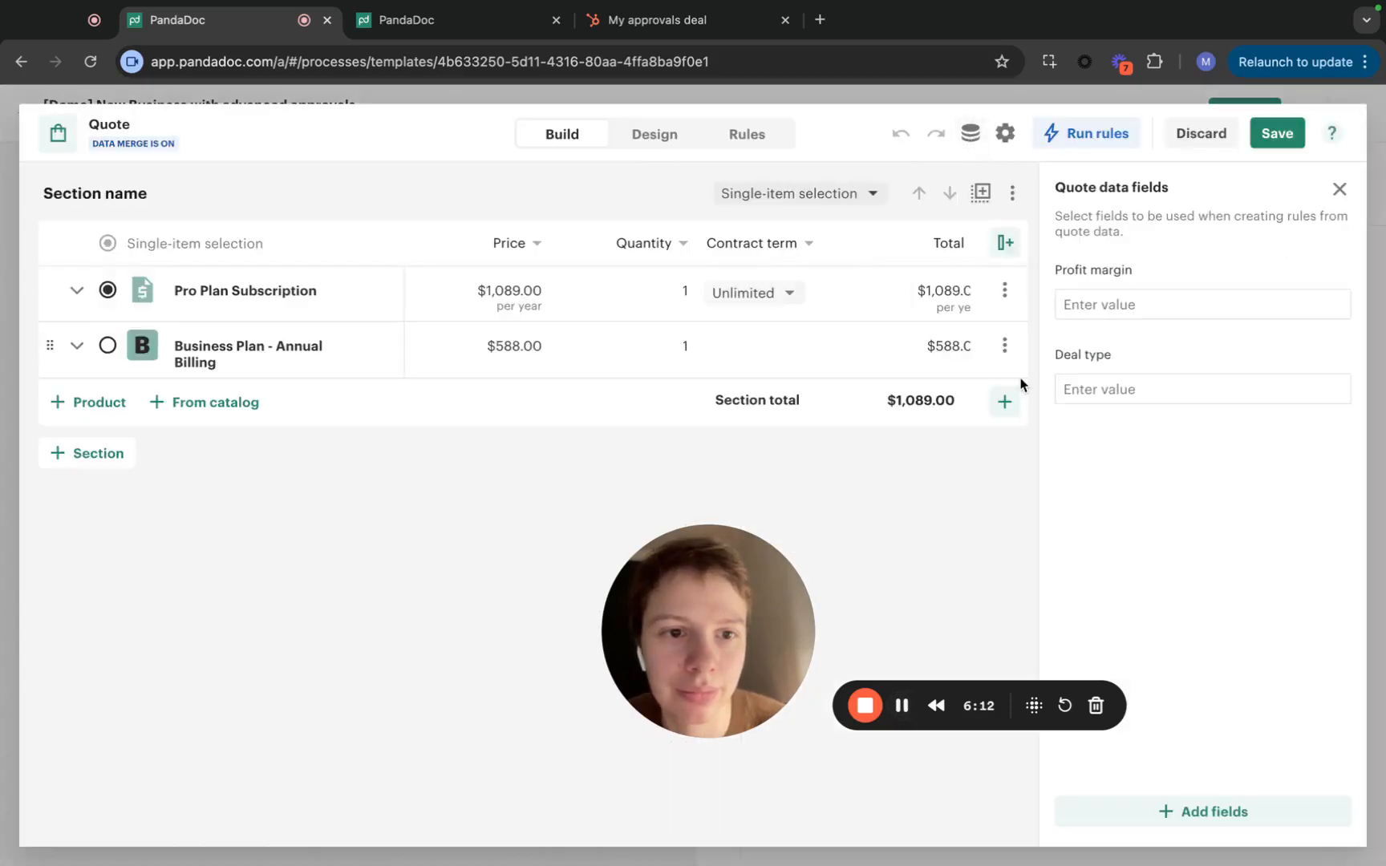
left_click(1280, 816)
left_click(1136, 486)
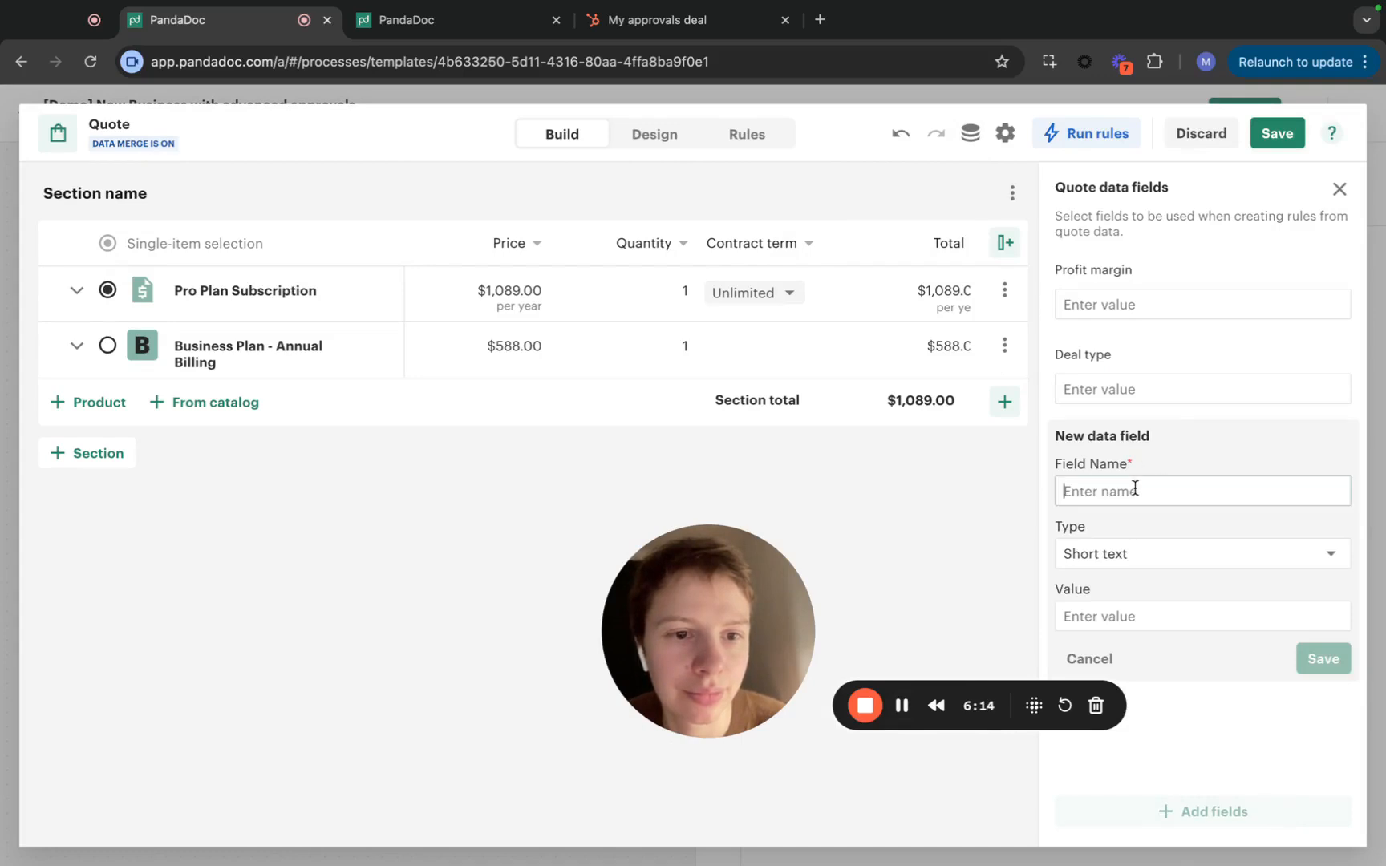
type("Selec")
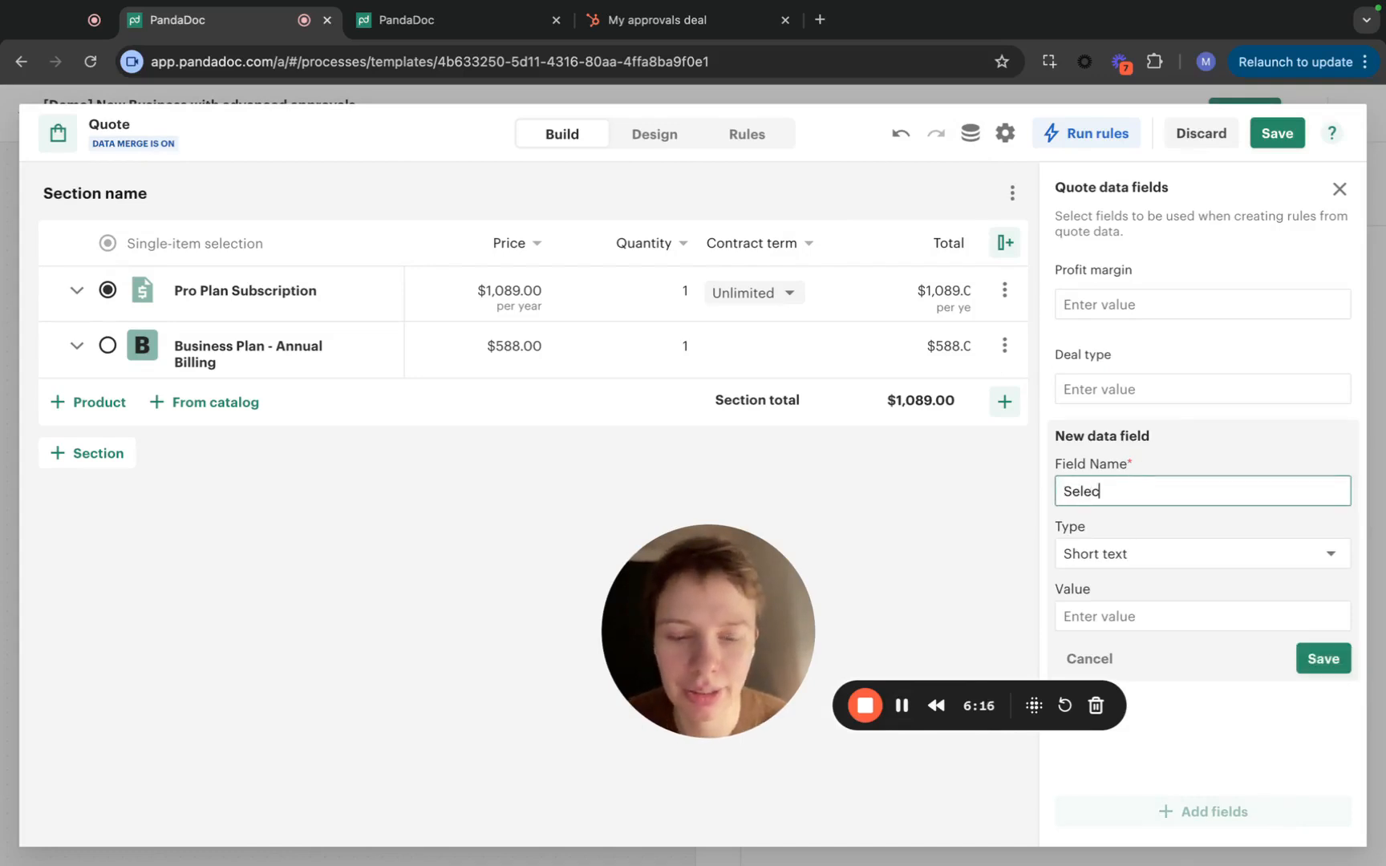
type("ted prod")
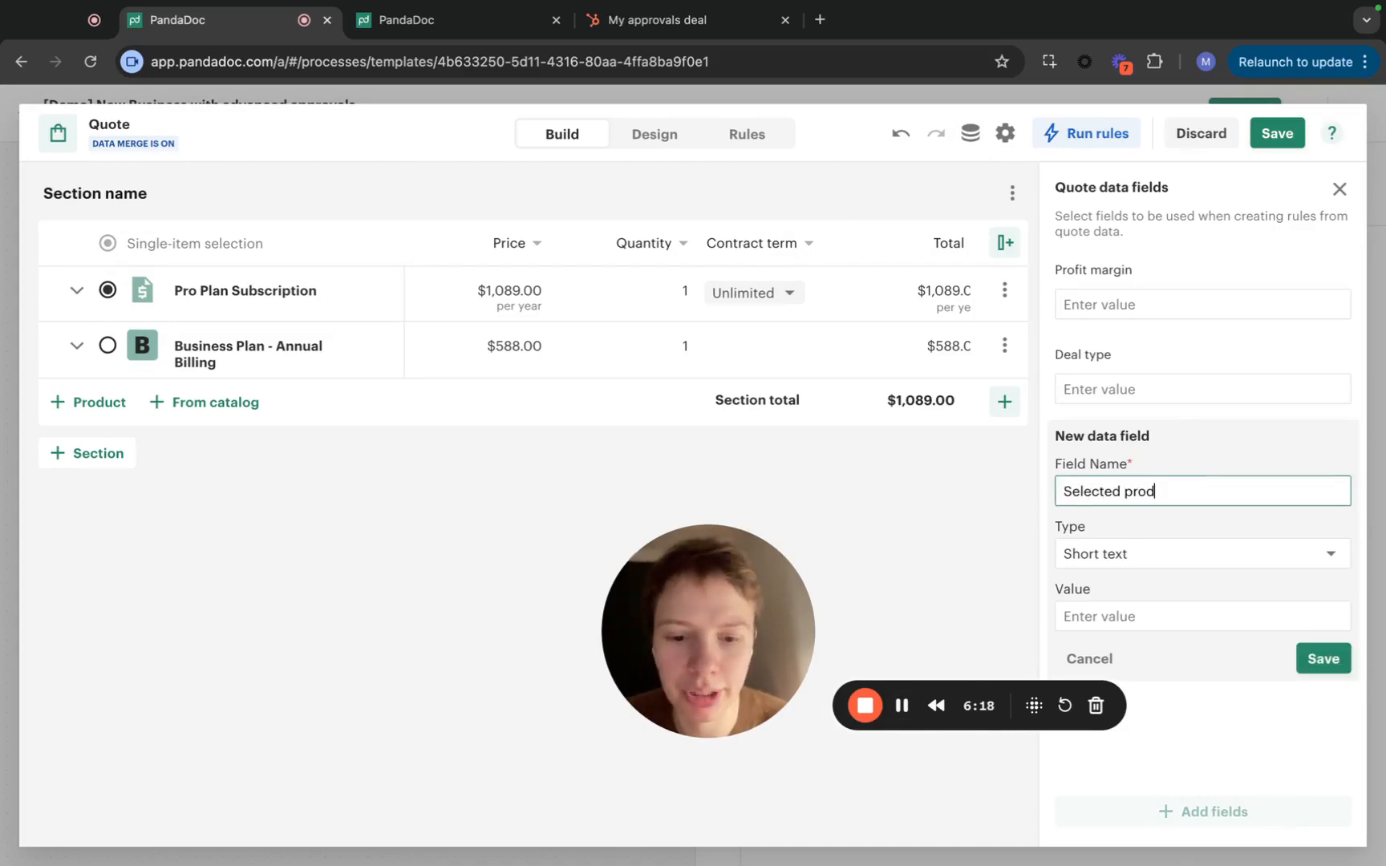
type("ucts")
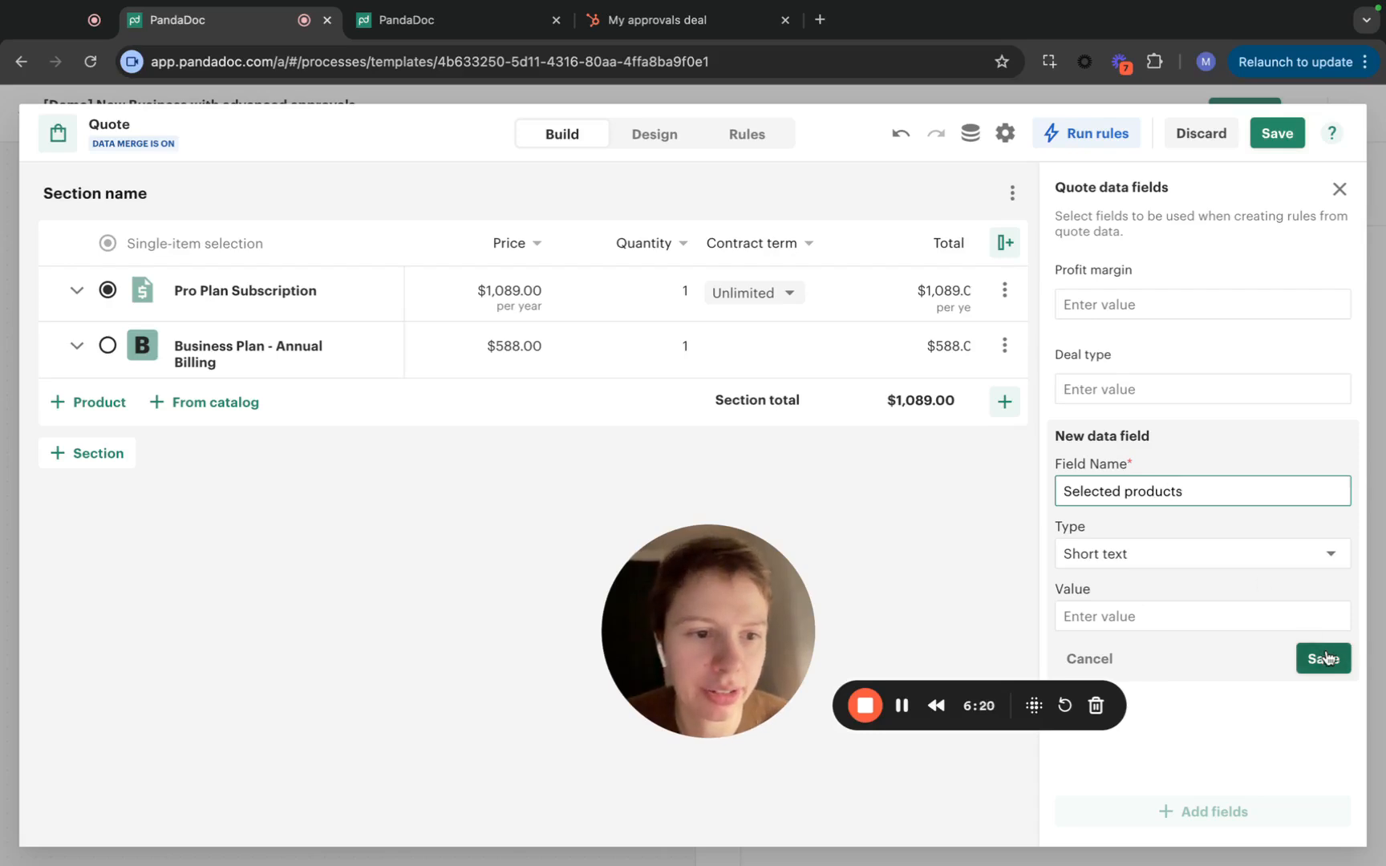
left_click(1323, 658)
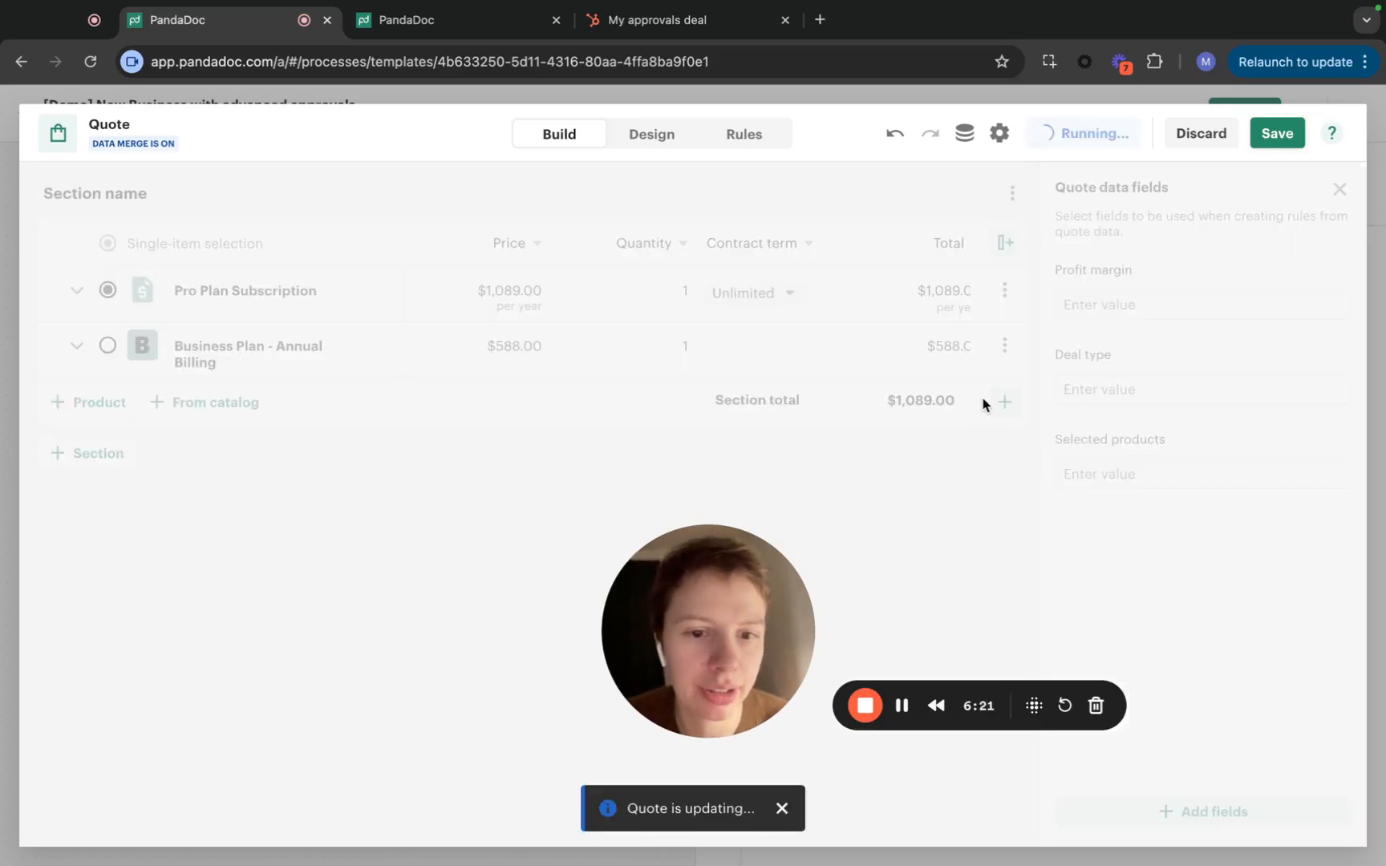
left_click(1337, 195)
Add the condition Selected equal true to the "Add selected products to quote data field" rule and save the rule
left_click(750, 136)
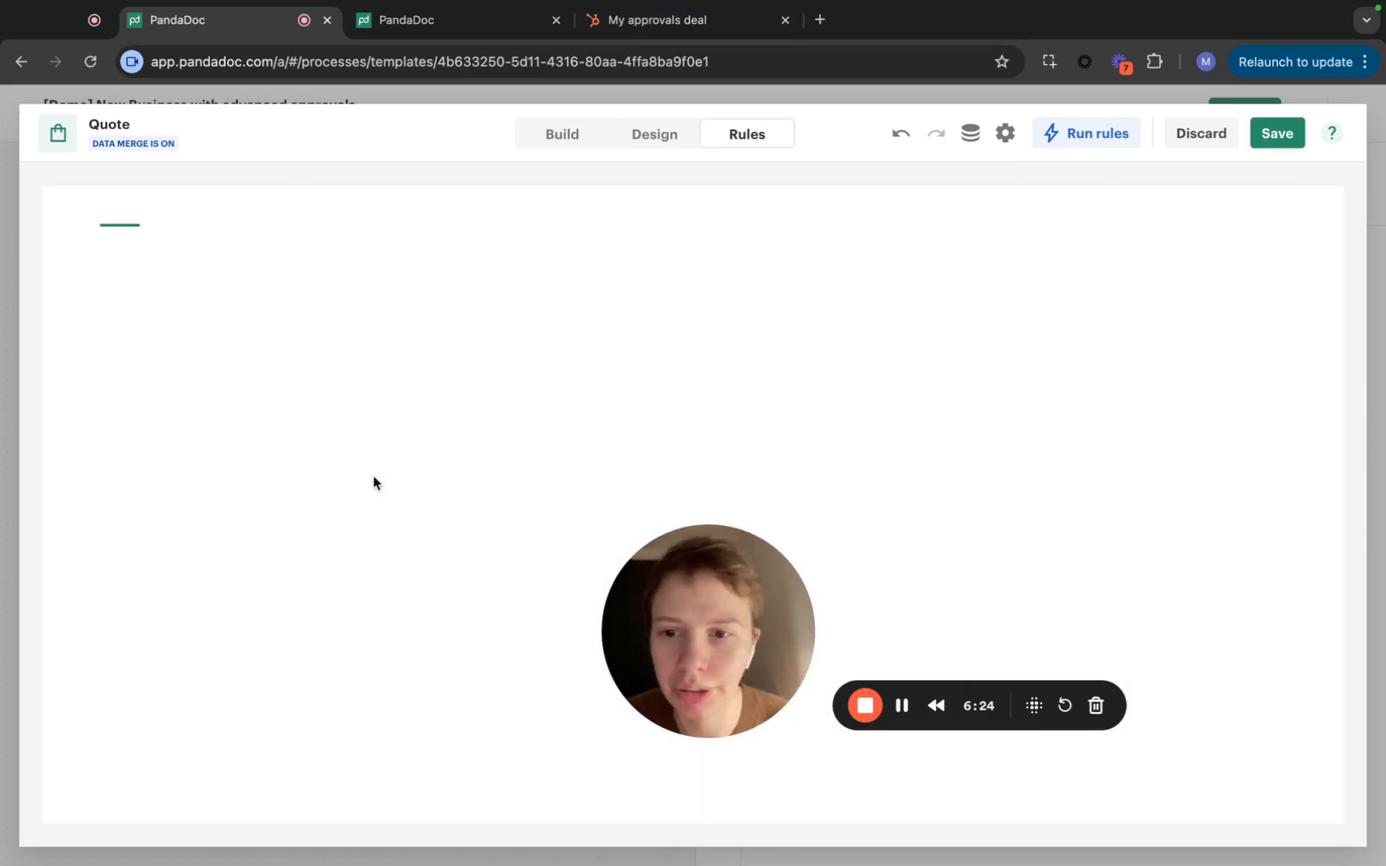
left_click(501, 399)
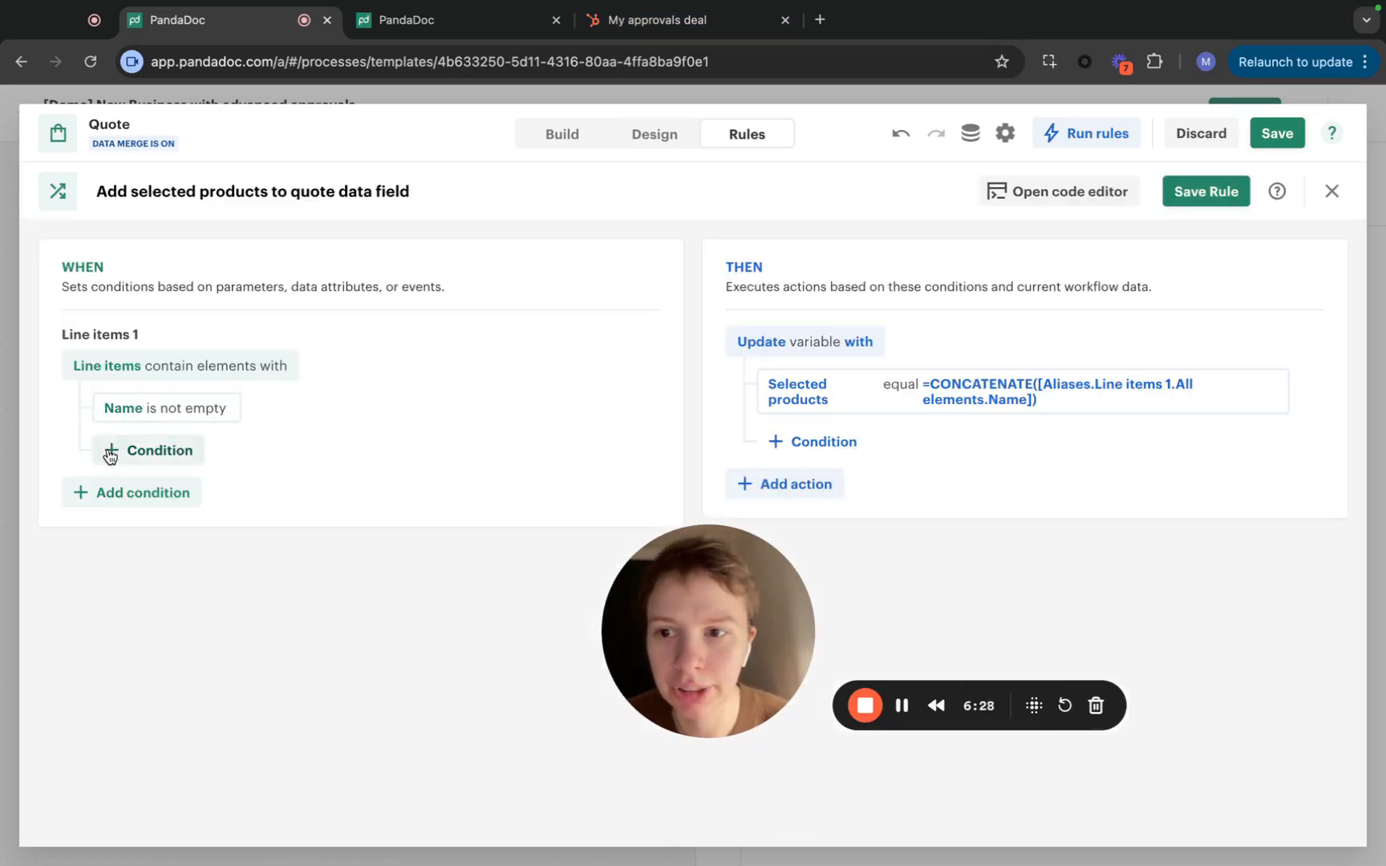
left_click(116, 450)
scroll(121, 722, "down", 3)
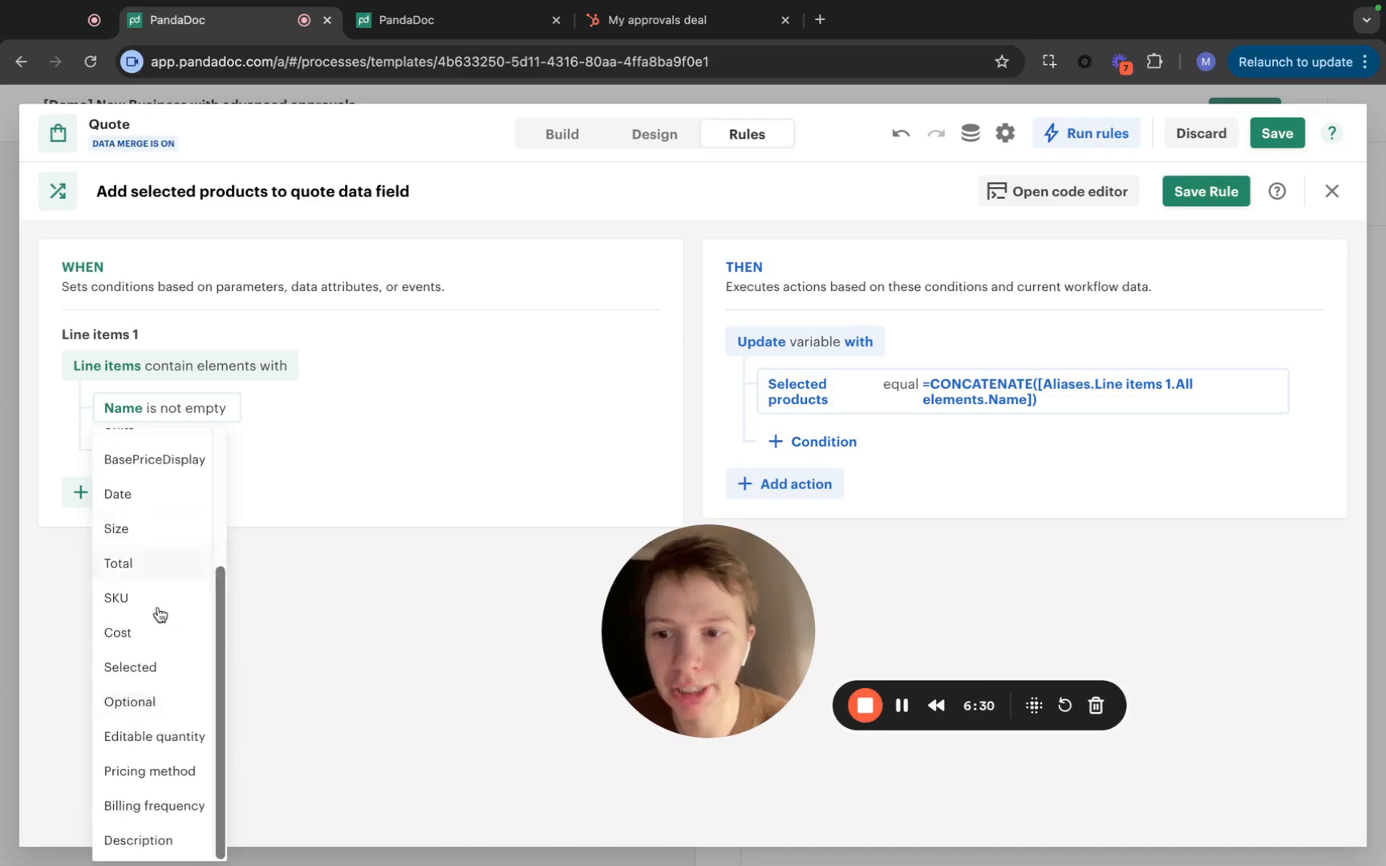
left_click(127, 672)
left_click(190, 500)
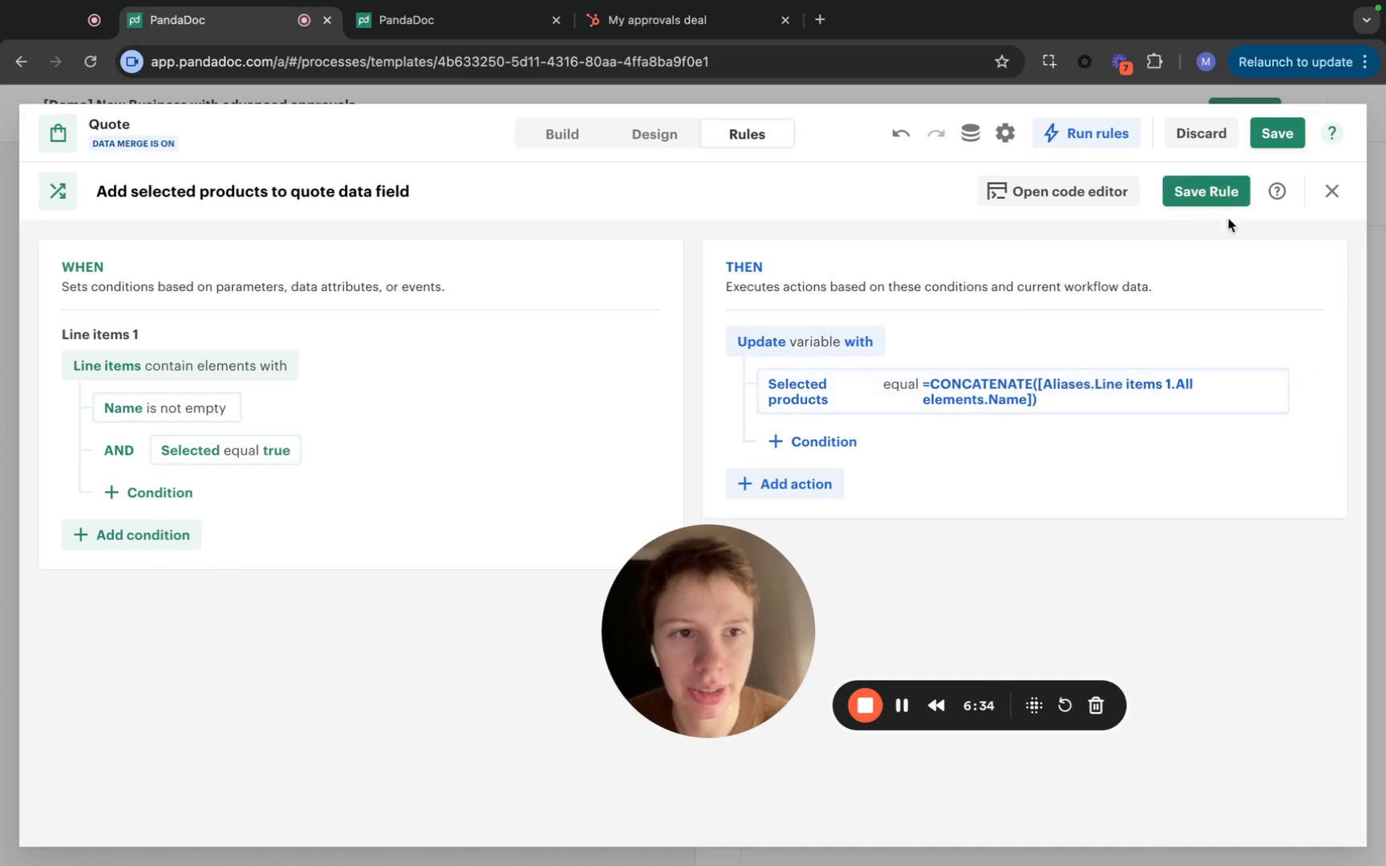
left_click(1224, 193)
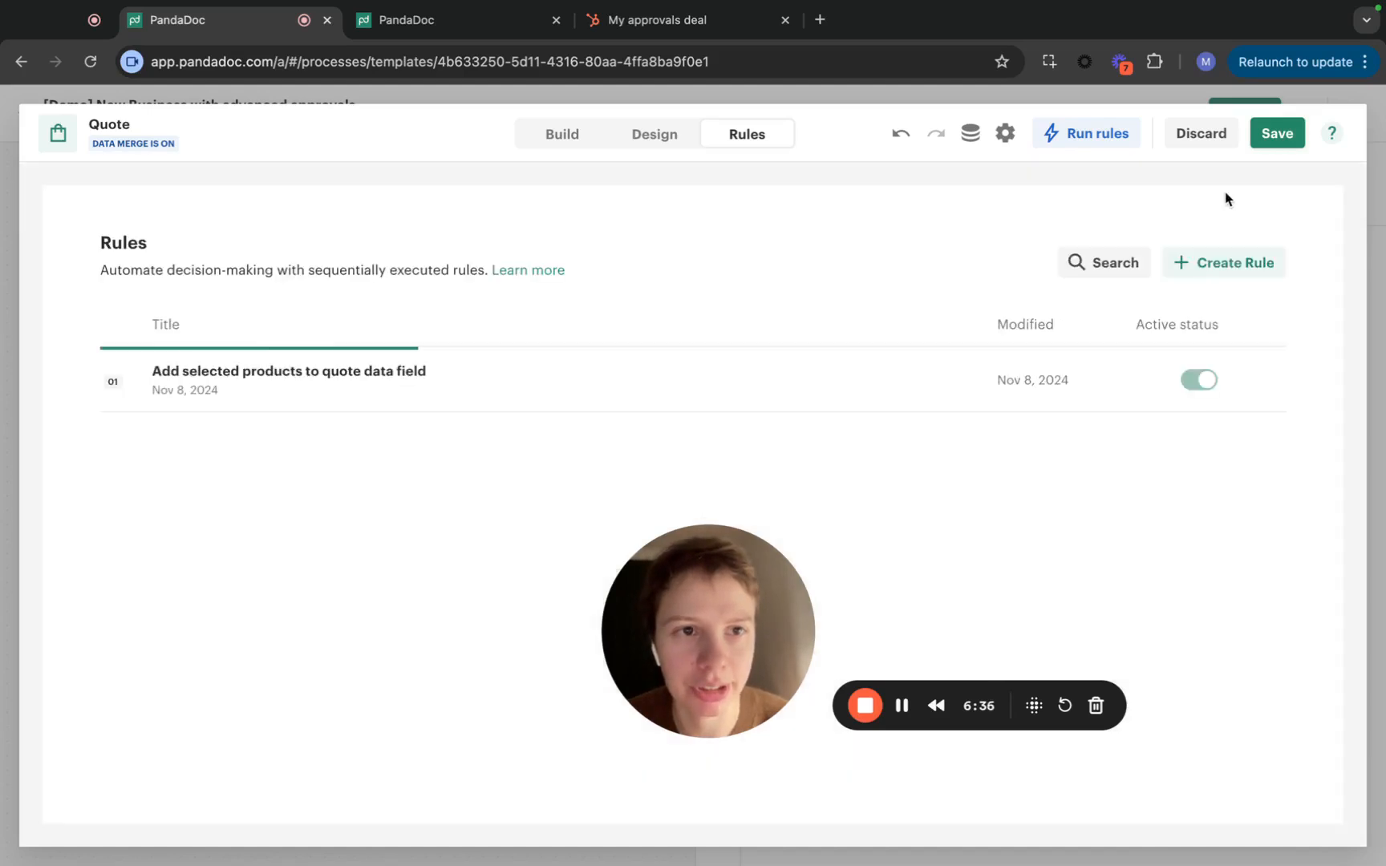
Run the quote rules and check the Selected products data field with Business Plan - Annual Billing selected
left_click(565, 141)
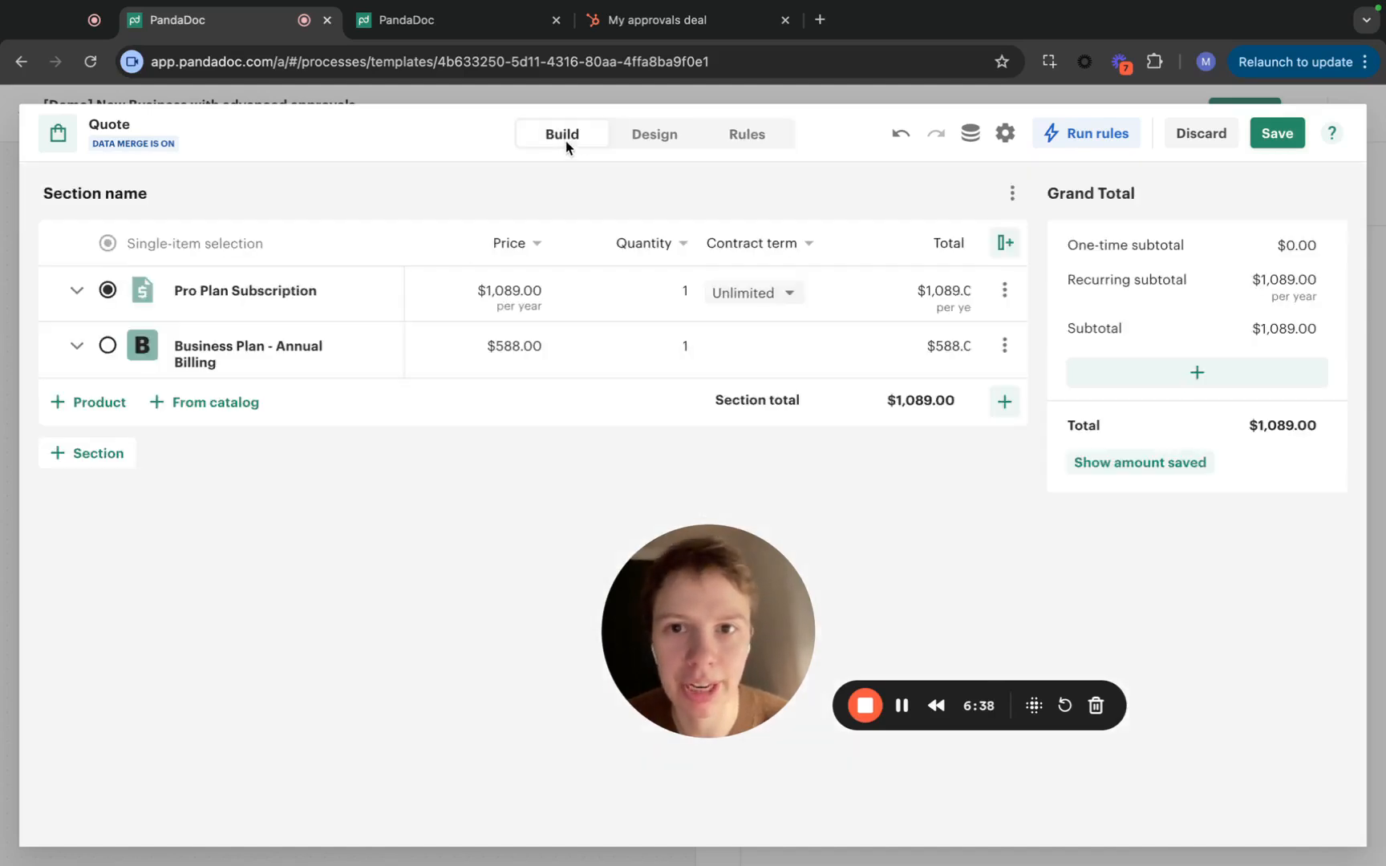
left_click(972, 135)
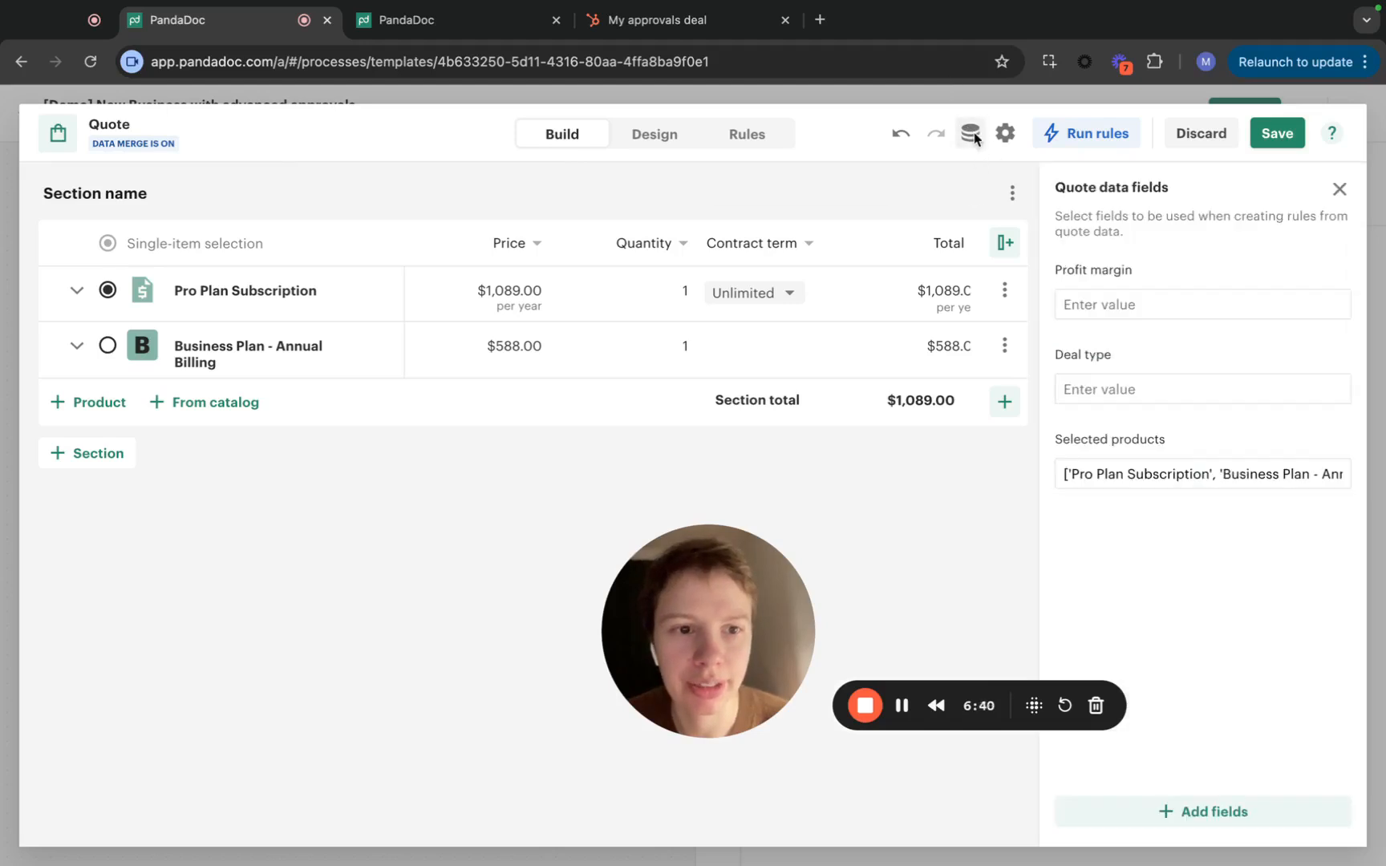
left_click(1074, 142)
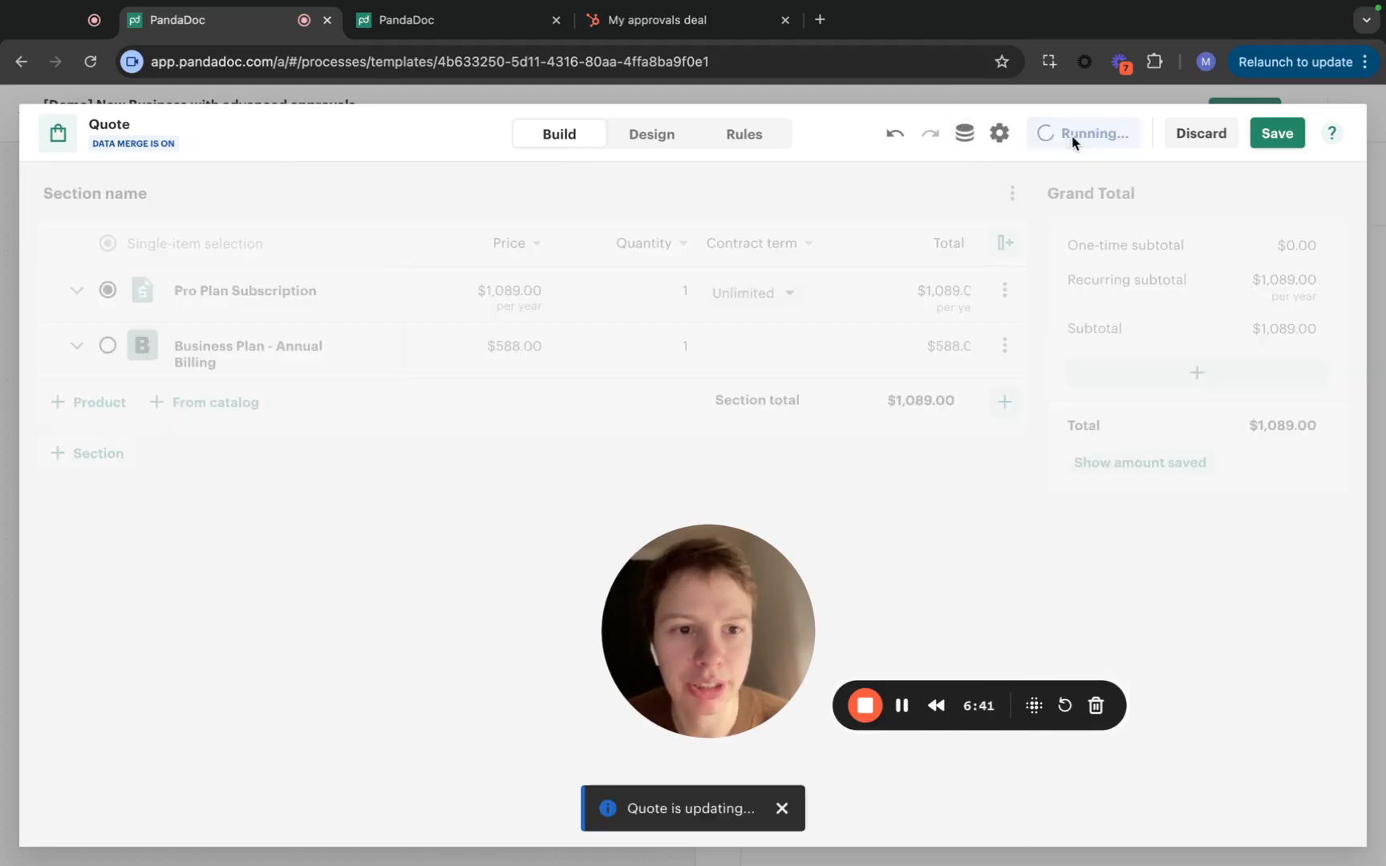
left_click(970, 134)
left_click(109, 347)
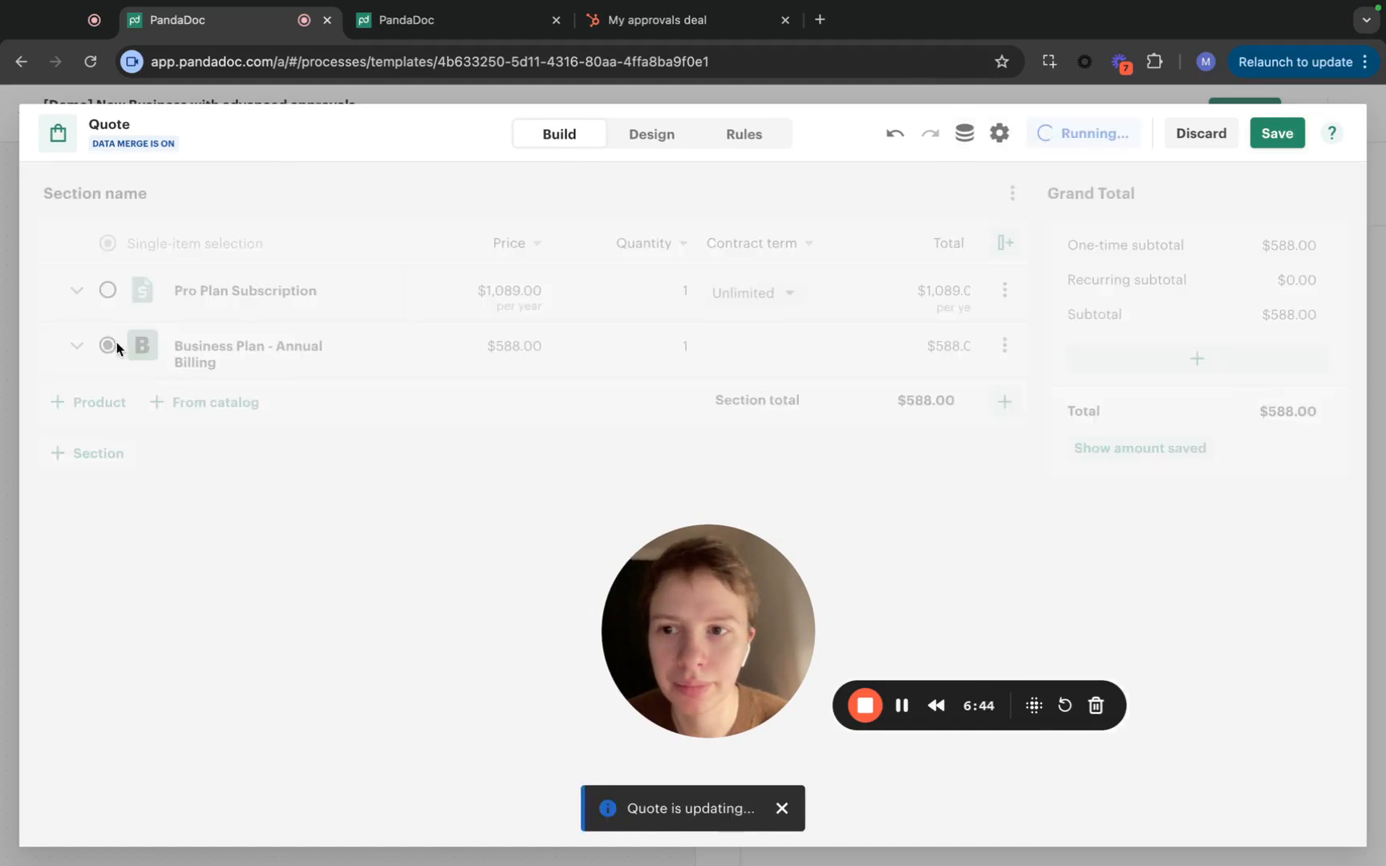
left_click(966, 134)
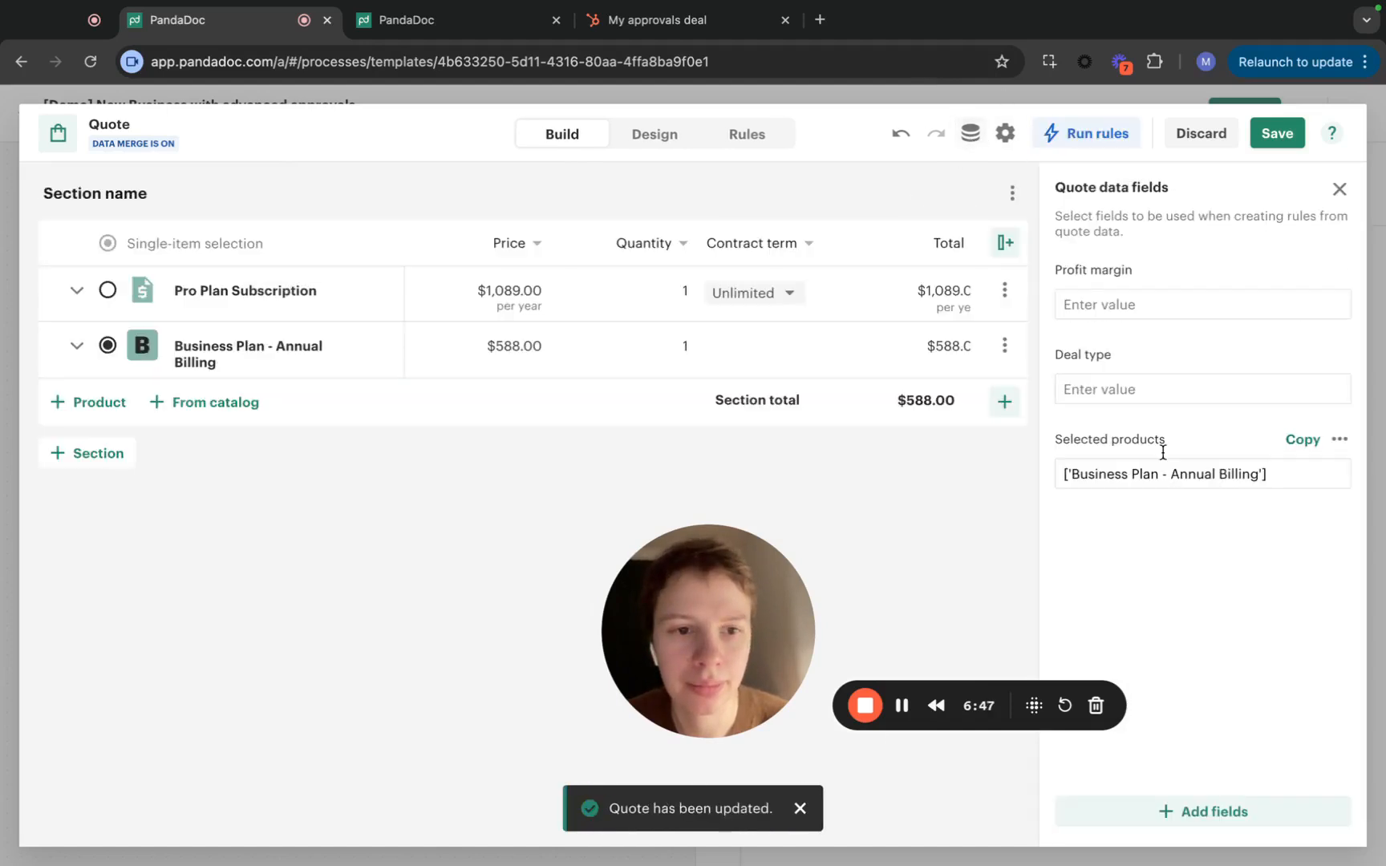
Select Pro Plan Subscription again in the quote and save the quote
left_click(107, 289)
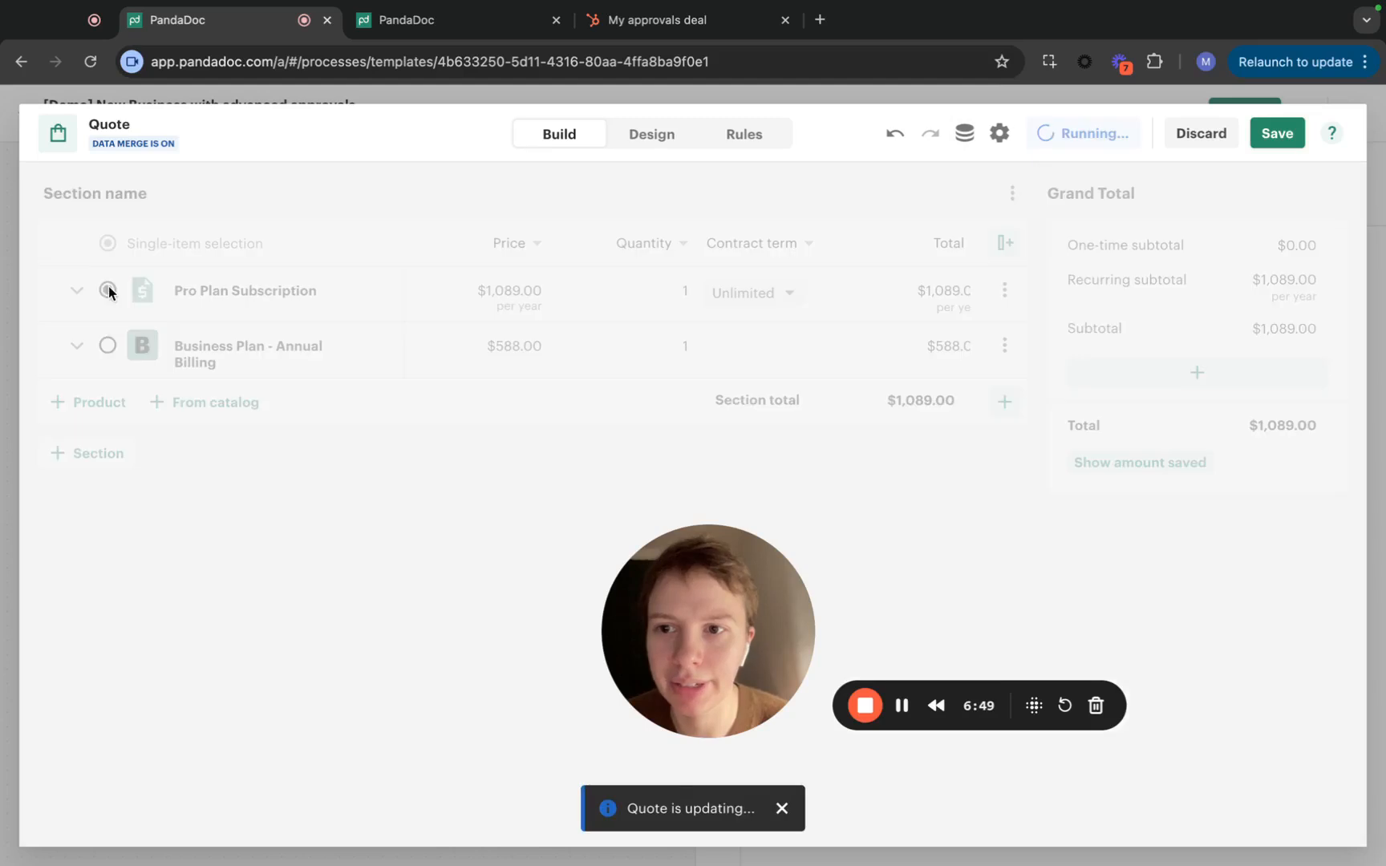
left_click(1275, 137)
Search the Generate a document step's data mapping for "selected" and review the Quote 1 variables, including Deal owner
left_click(489, 441)
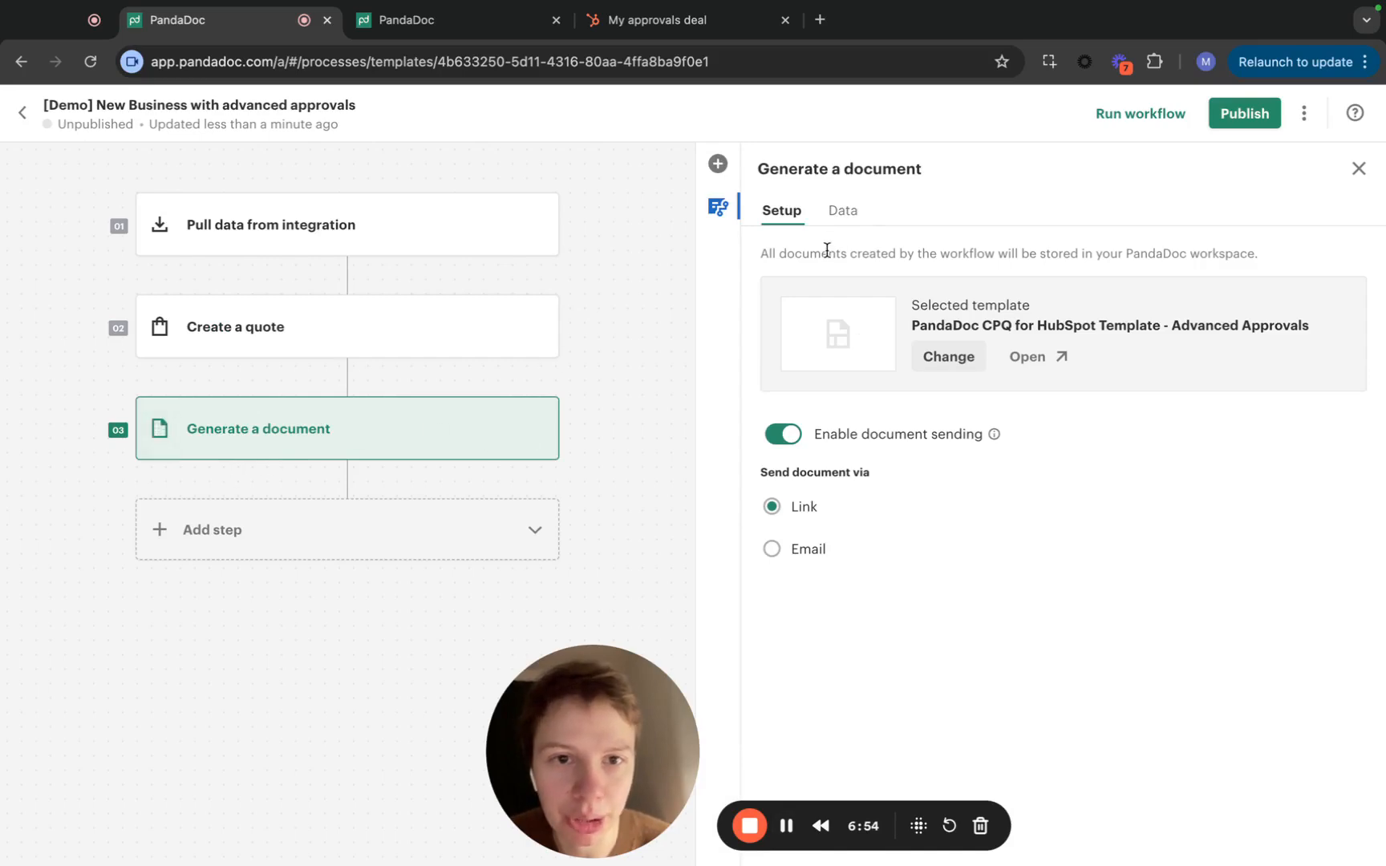
left_click(844, 210)
scroll(1060, 380, "down", 10)
scroll(1061, 387, "down", 20)
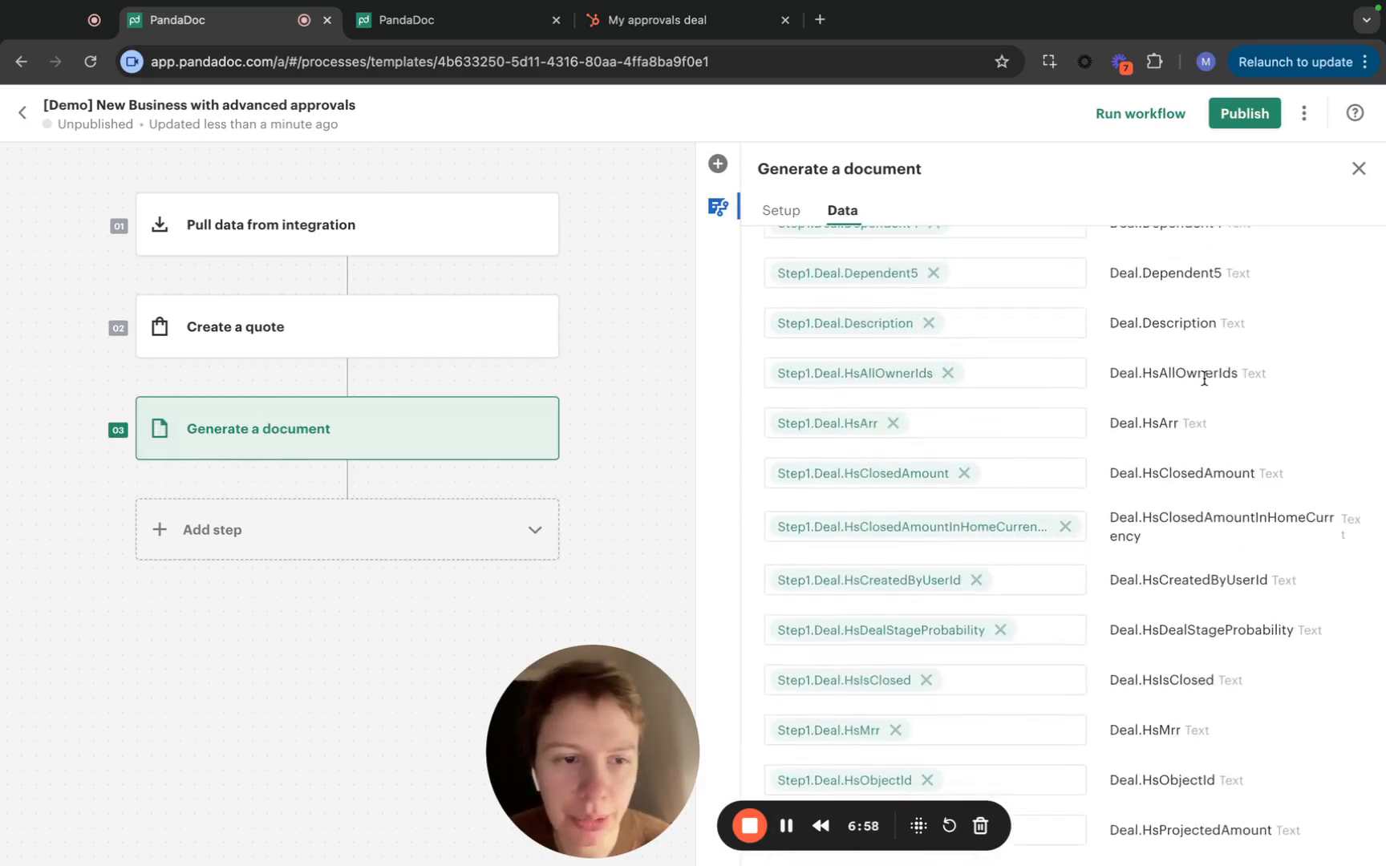
key("super+f")
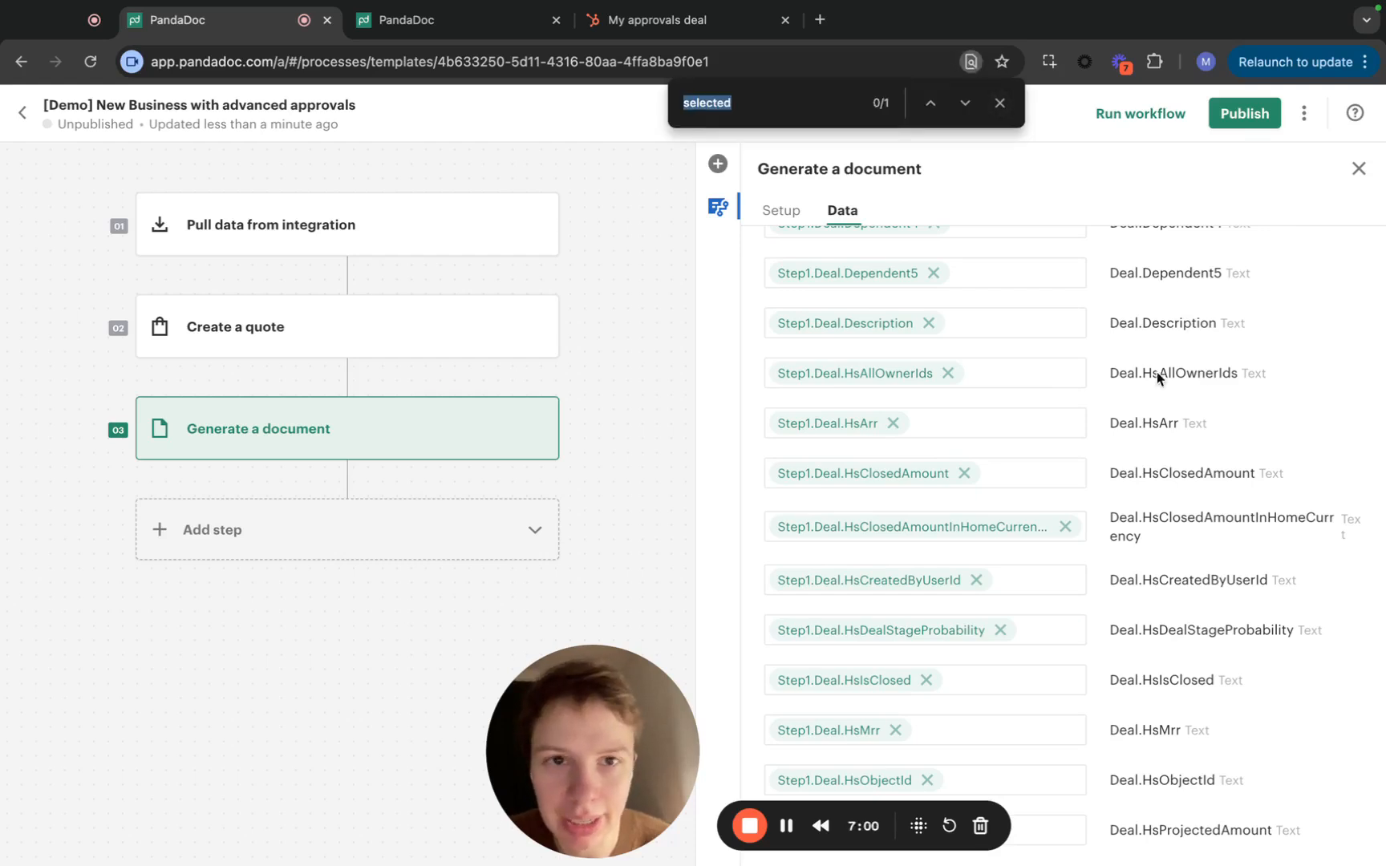
left_click(799, 109)
key("Return")
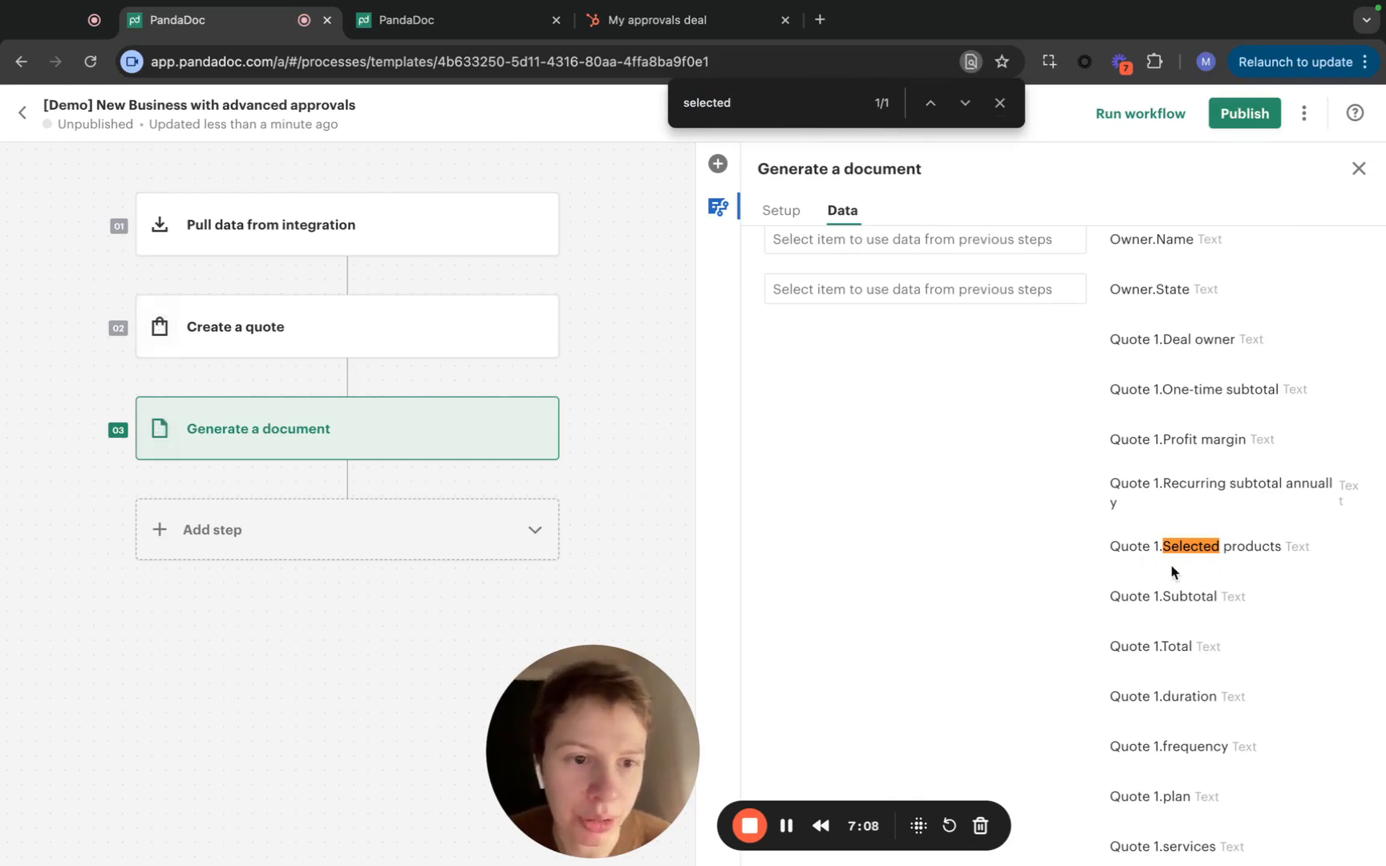
scroll(1167, 563, "down", 2)
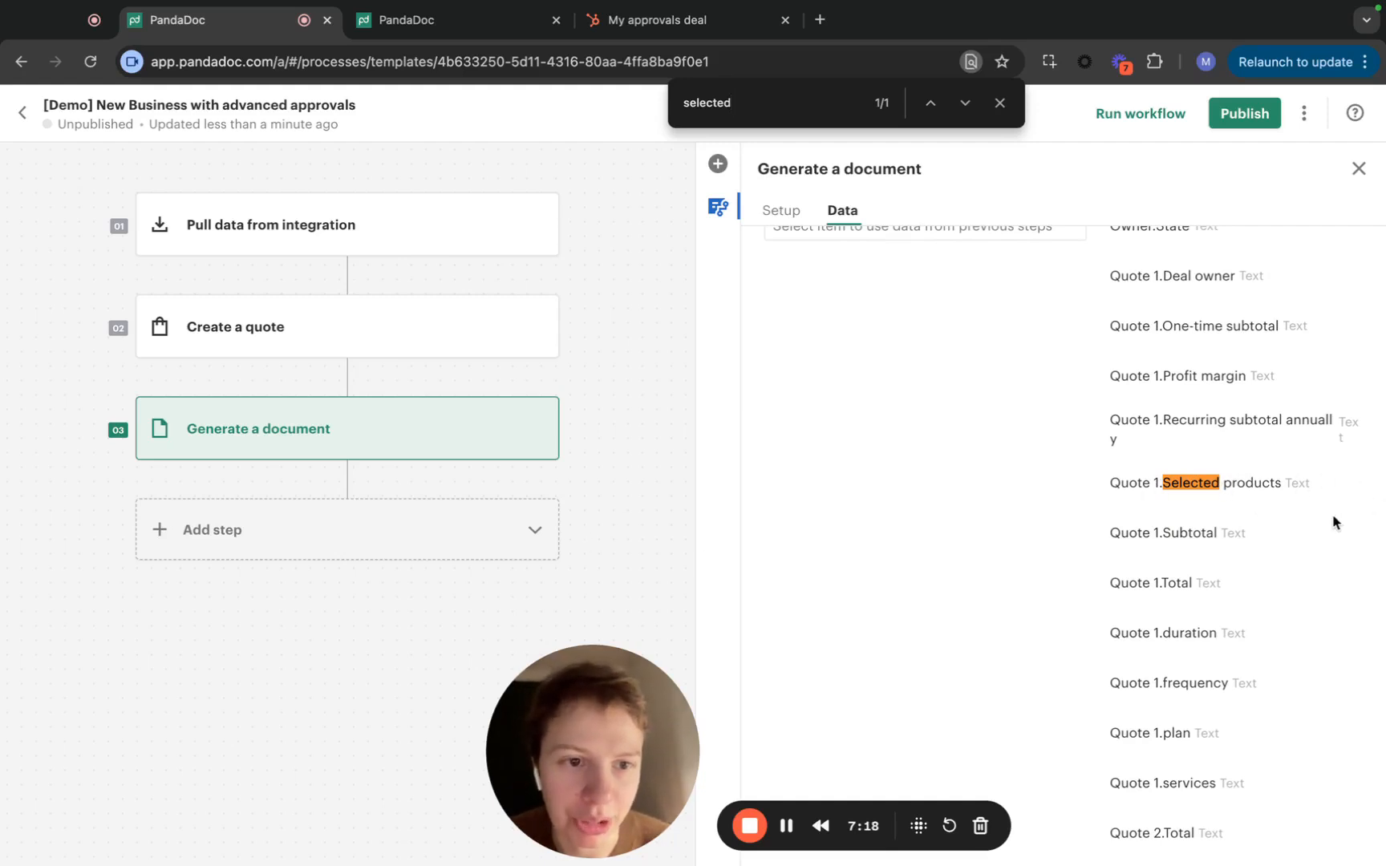
scroll(1235, 490, "up", 2)
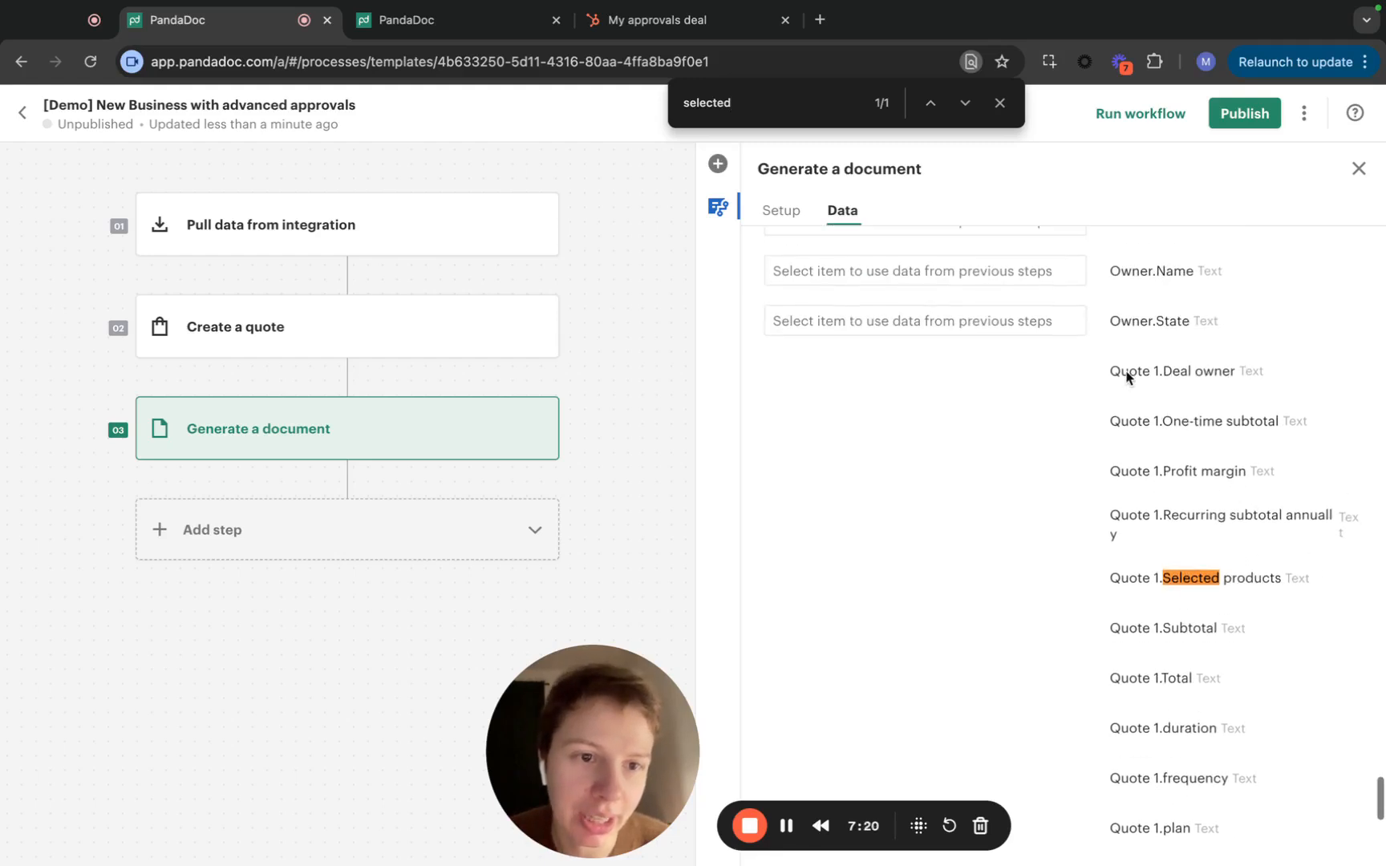
left_click_drag(1207, 377, 1229, 381)
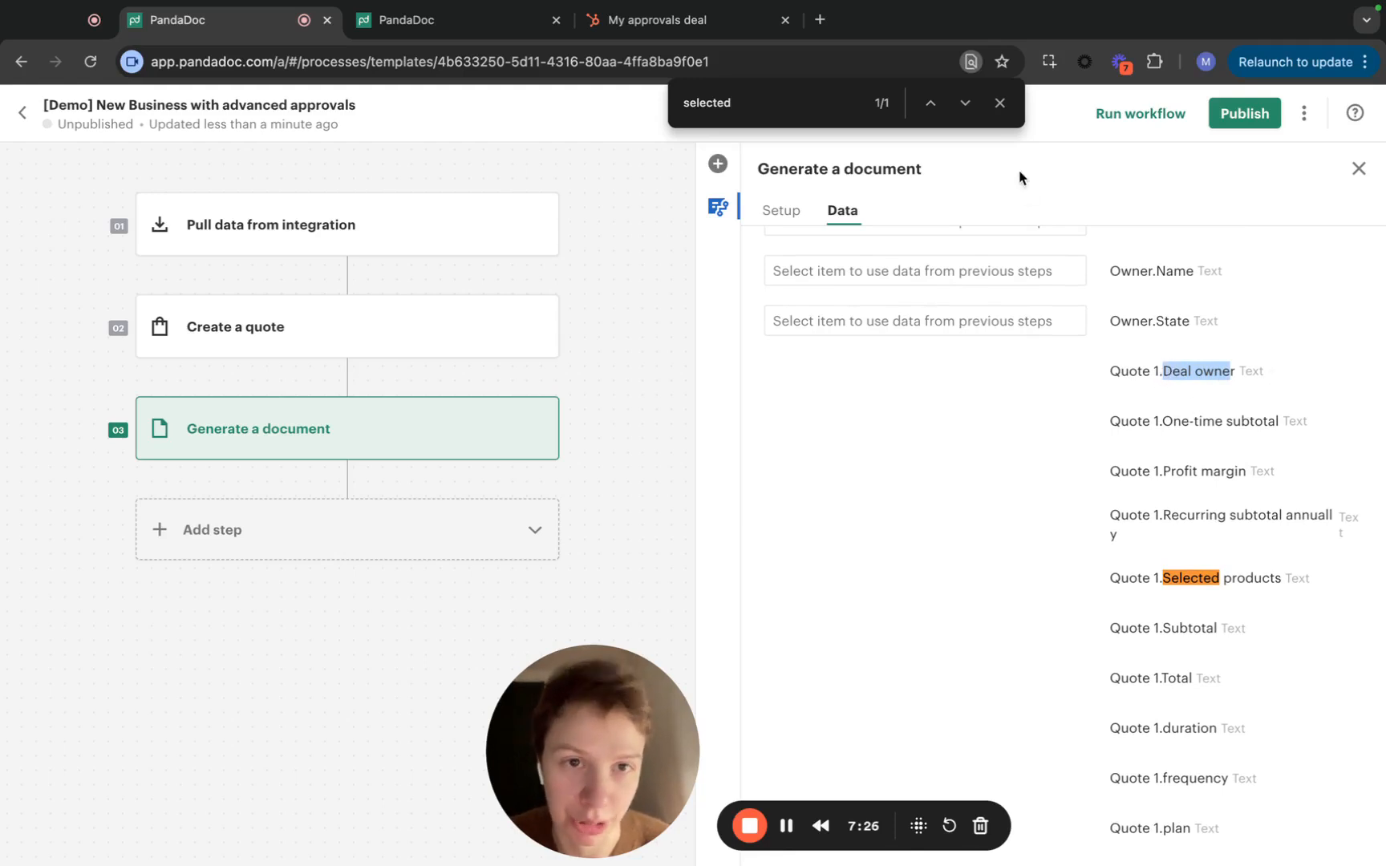
Open the Advanced Approvals template's approval workflow and start editing the Approvers group's send-for-approval condition
left_click(1000, 103)
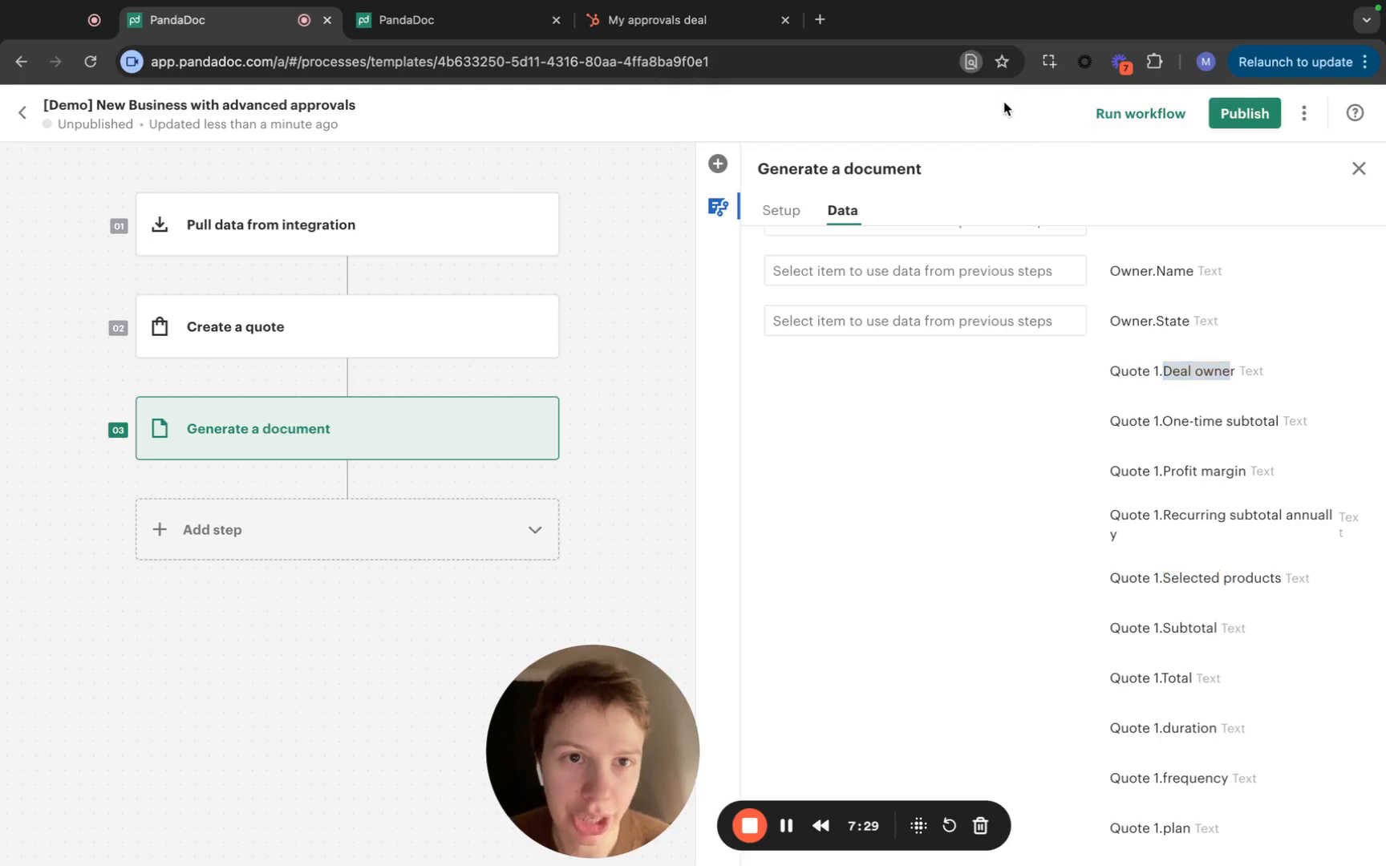
left_click(470, 16)
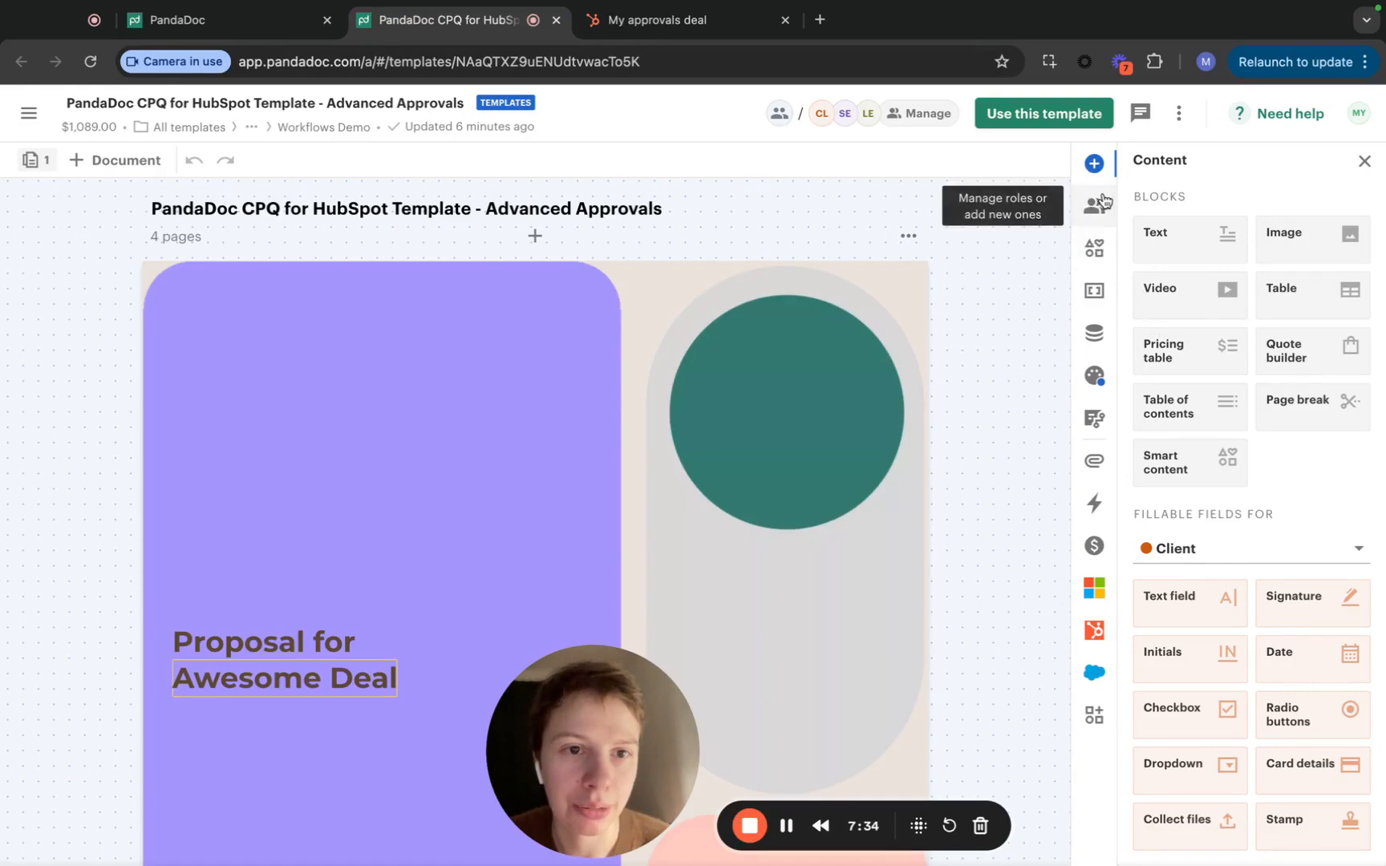
left_click(1094, 418)
left_click(1233, 416)
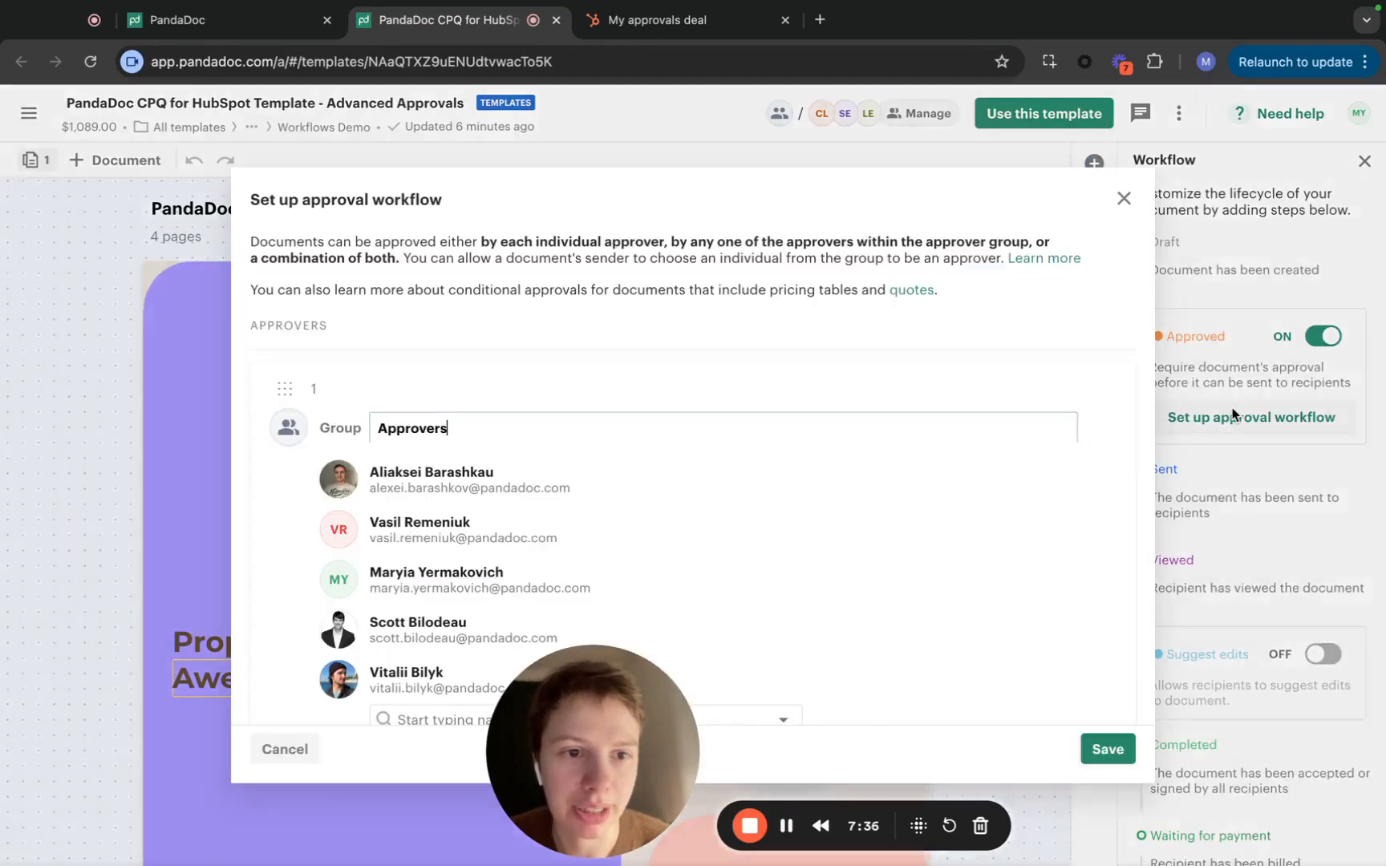
scroll(662, 376, "down", 5)
scroll(778, 528, "up", 2)
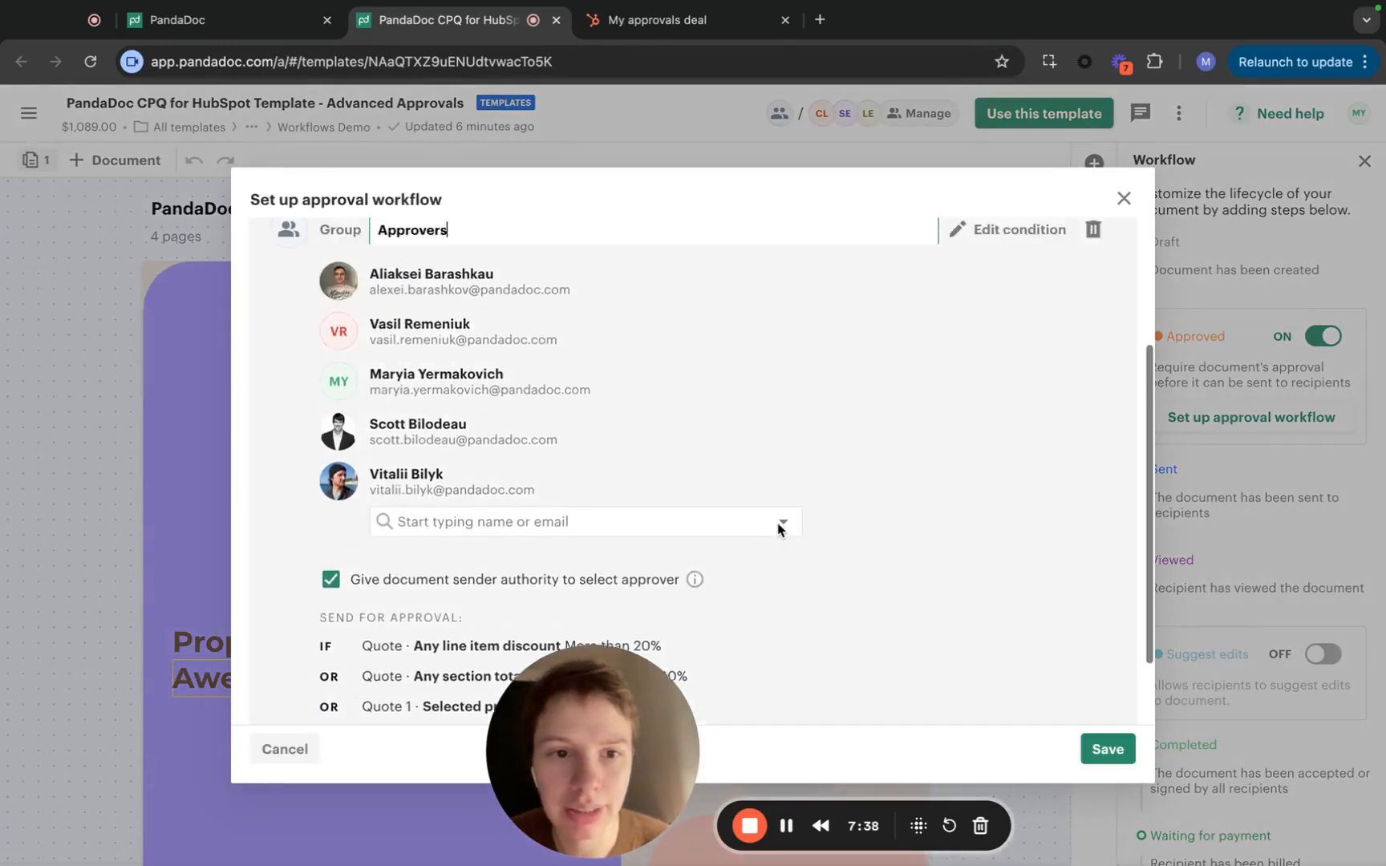
scroll(778, 528, "up", 2)
left_click(1011, 335)
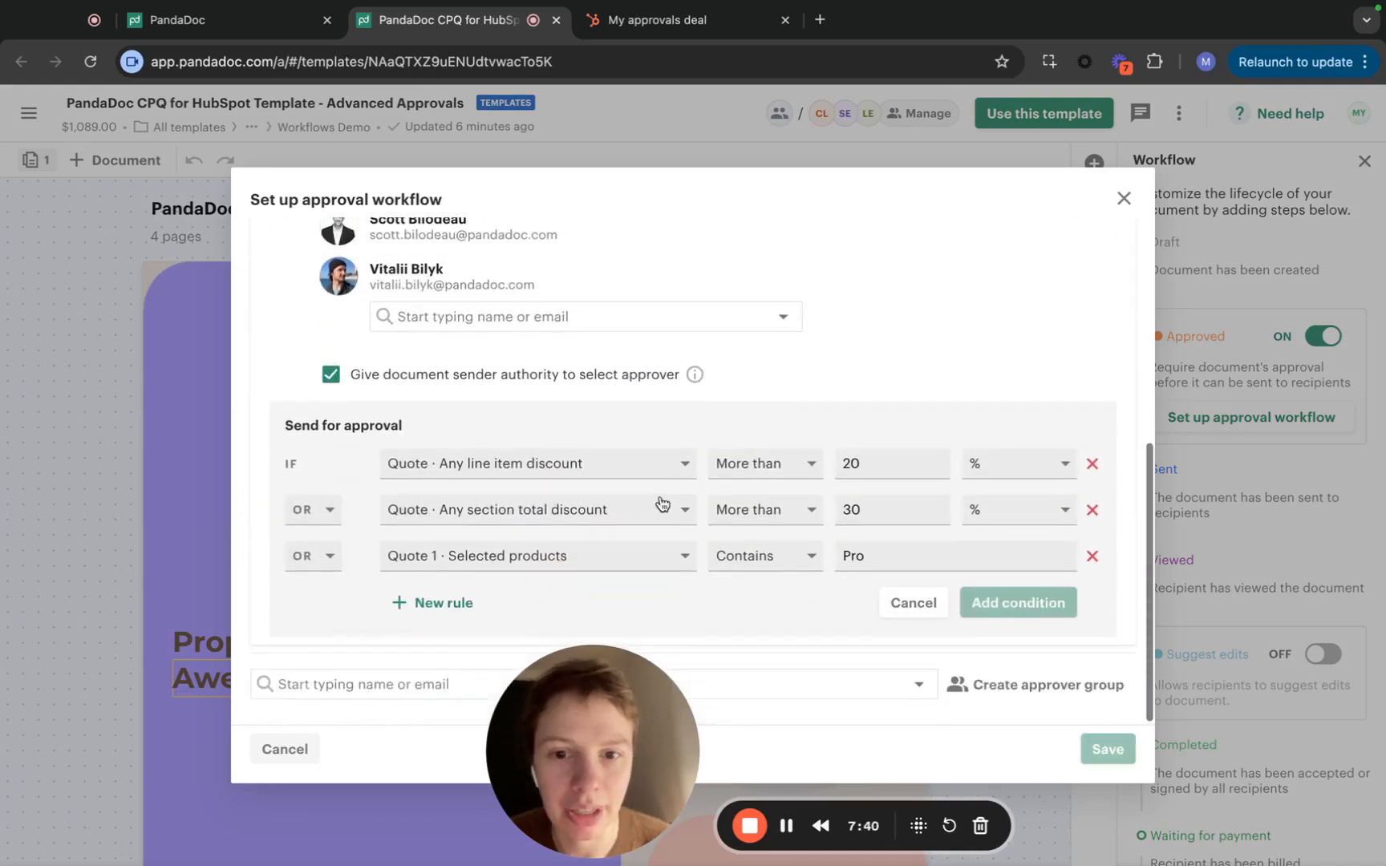
Add an OR rule that Quote 1 Deal owner contains the owner's first name, and save the approval workflow
left_click(405, 600)
left_click(496, 602)
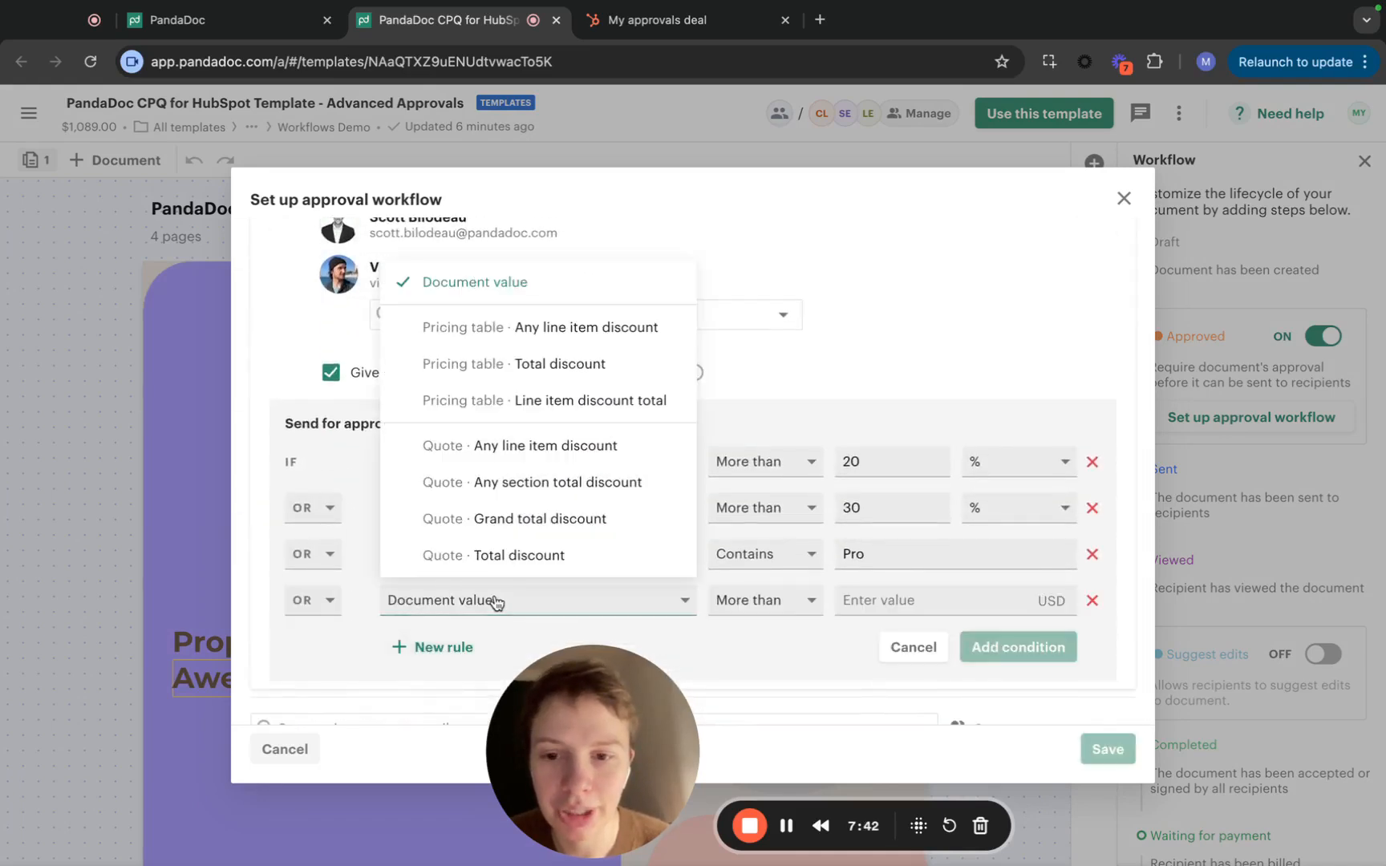
scroll(529, 477, "down", 5)
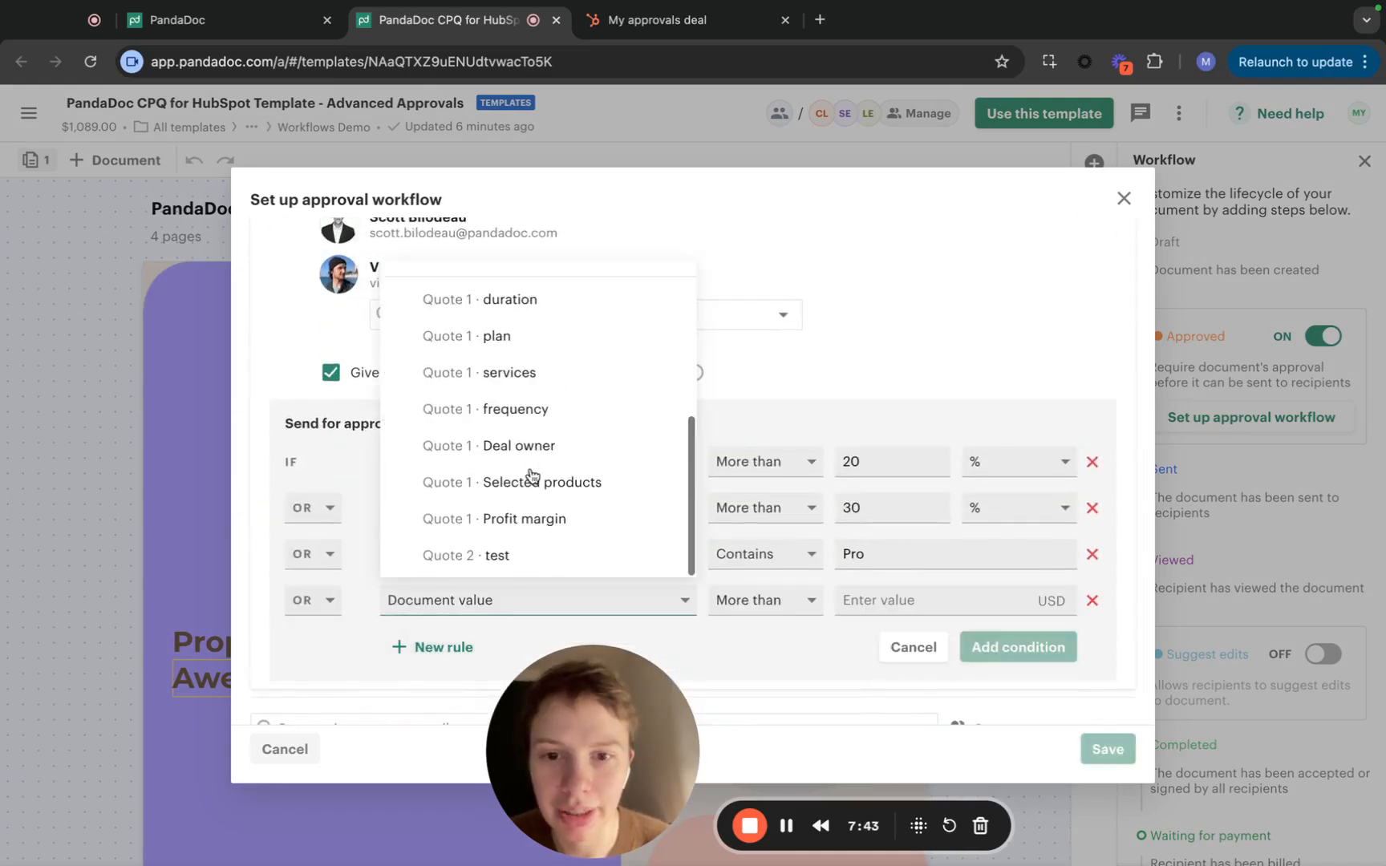
left_click(483, 445)
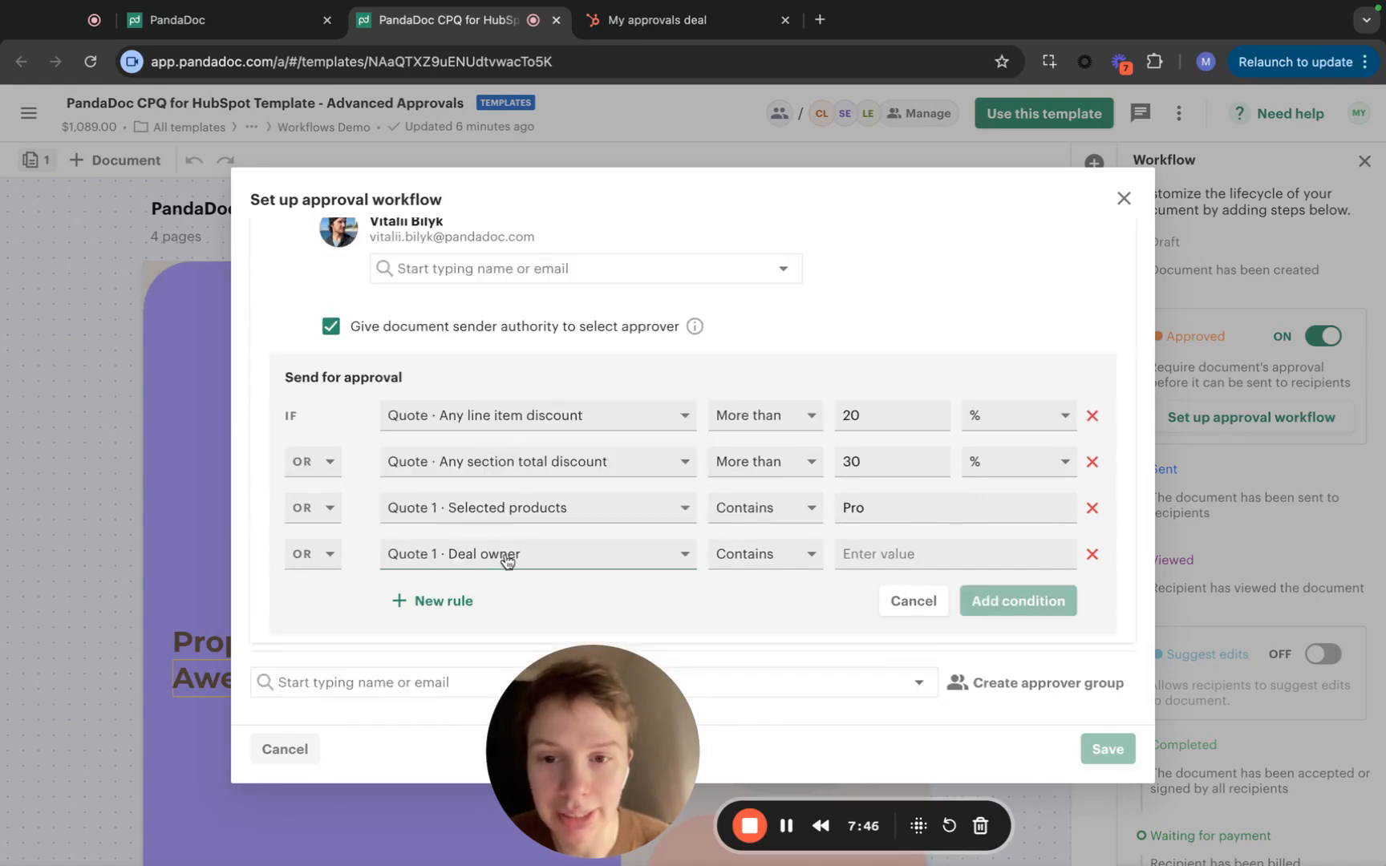
left_click(867, 553)
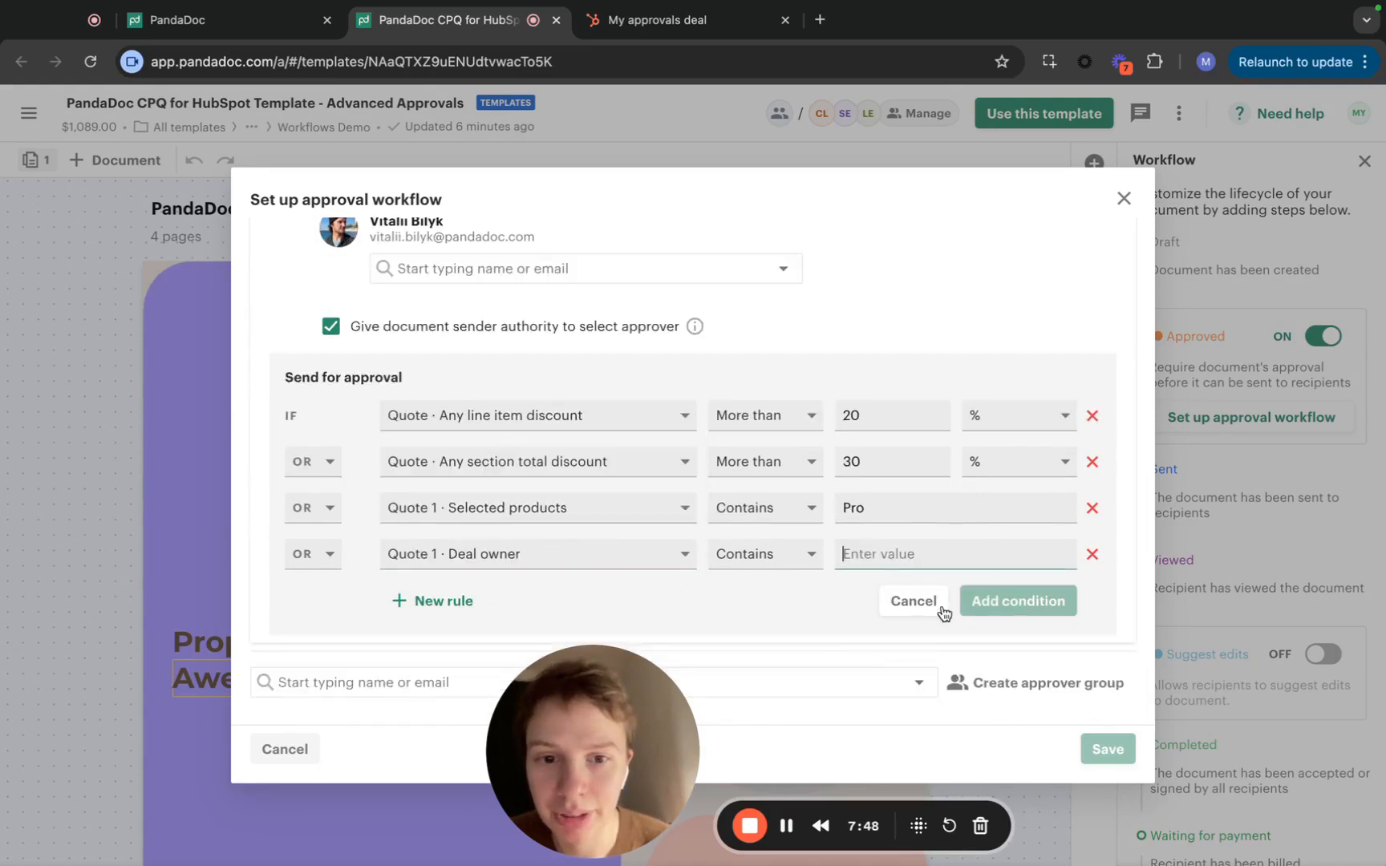
type("Maryia")
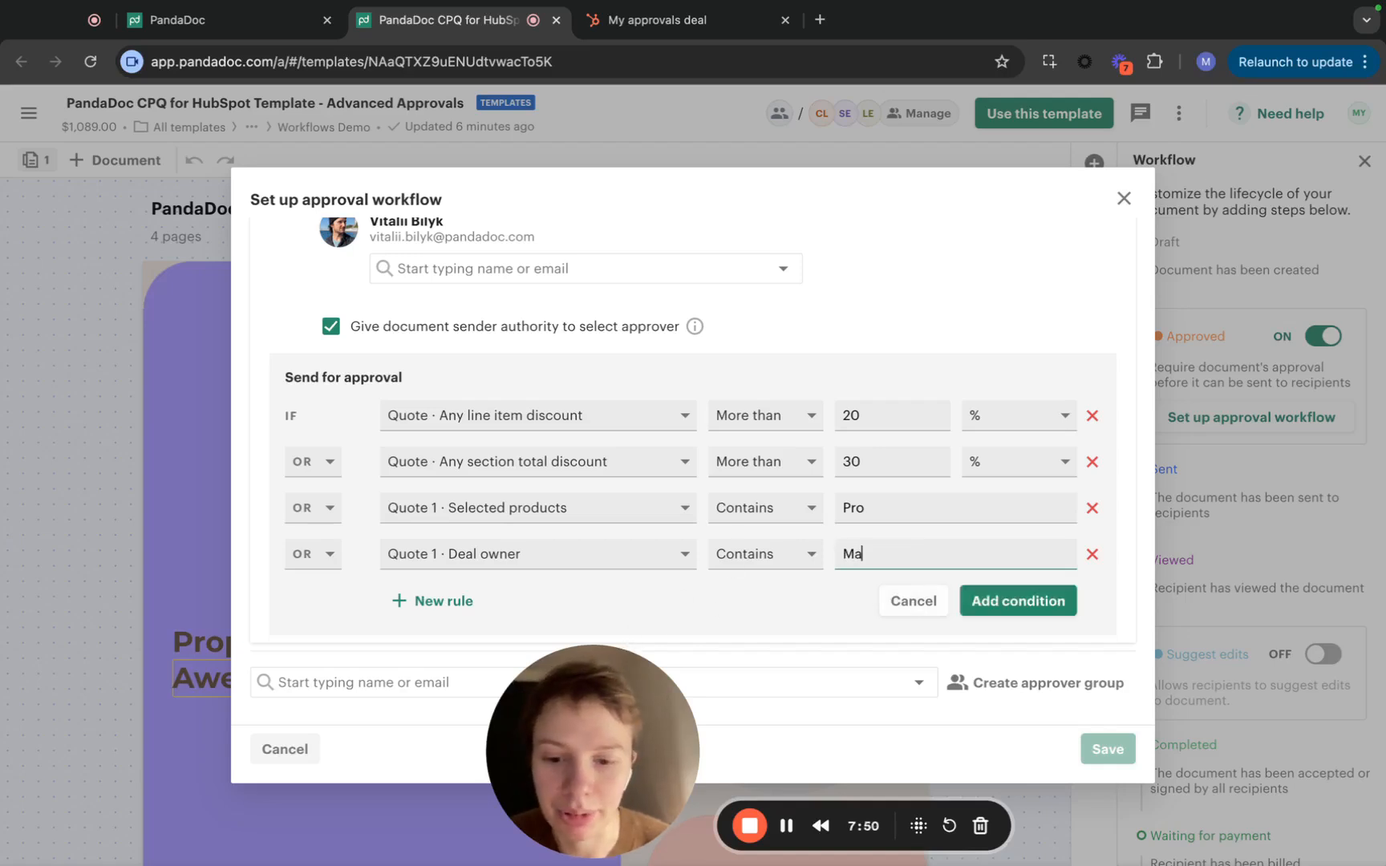
left_click(1020, 601)
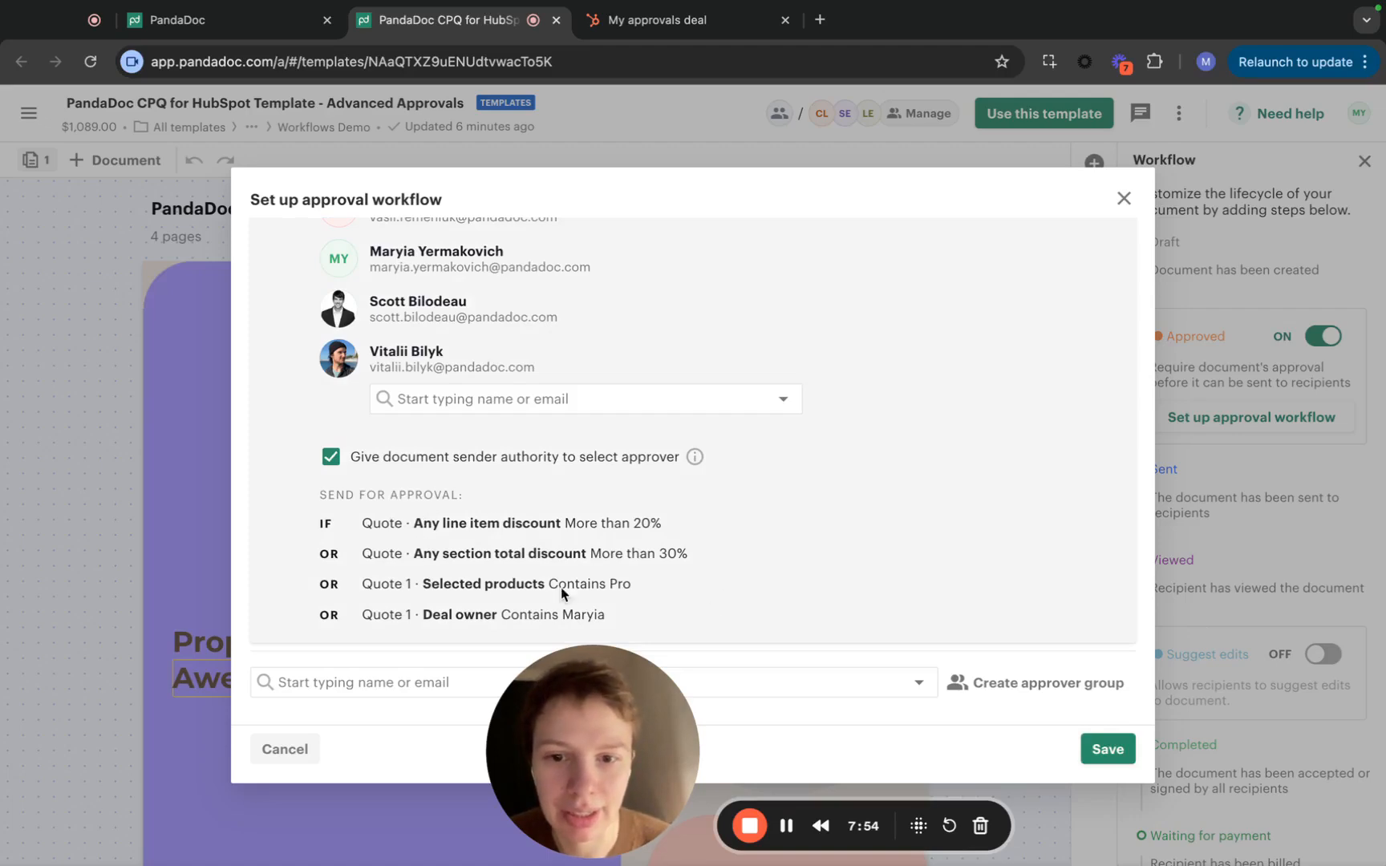
left_click(1108, 748)
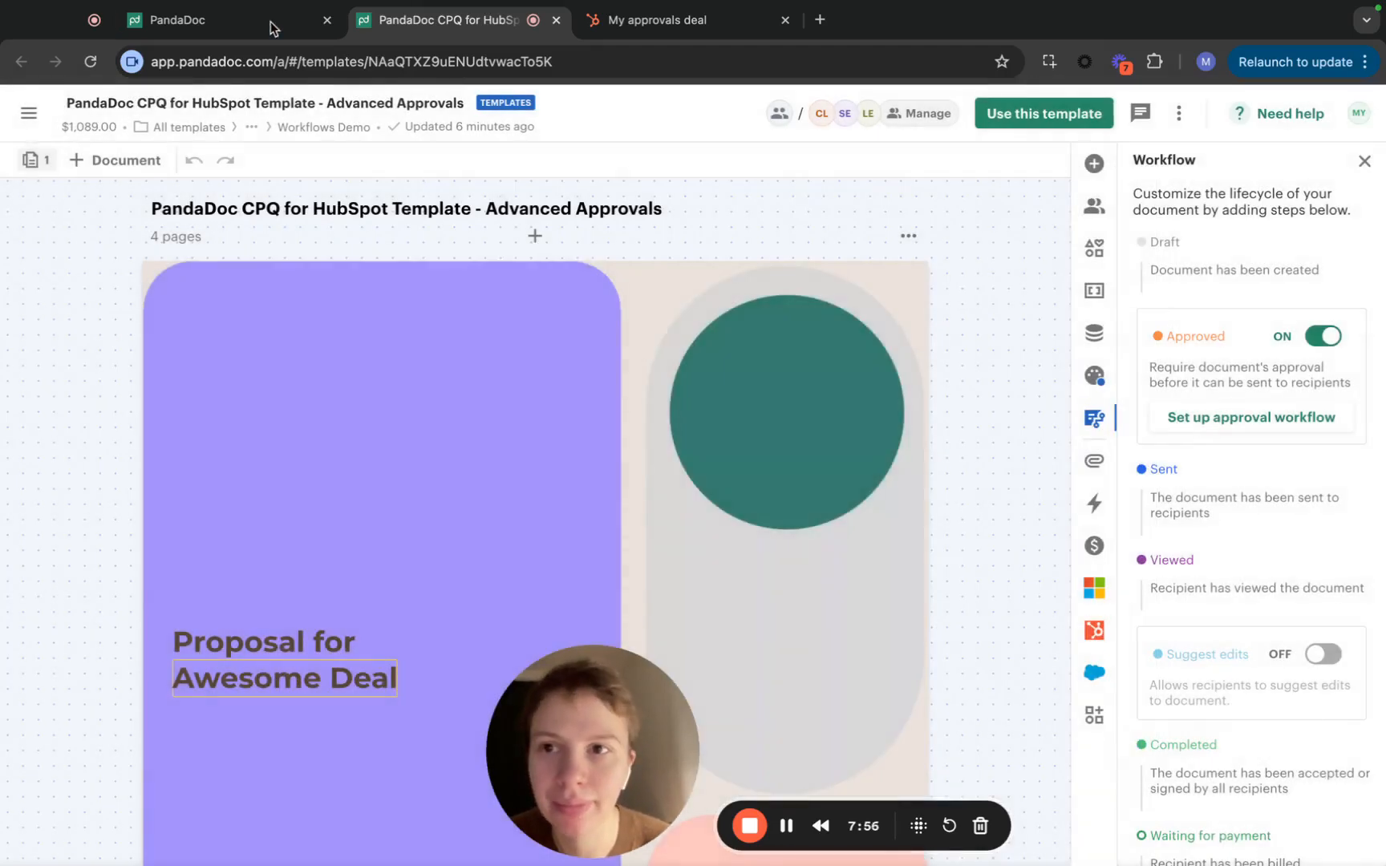
Check the Deal owner property on the HubSpot deal and review the data mapping of the workflow's Create a quote step
left_click(238, 26)
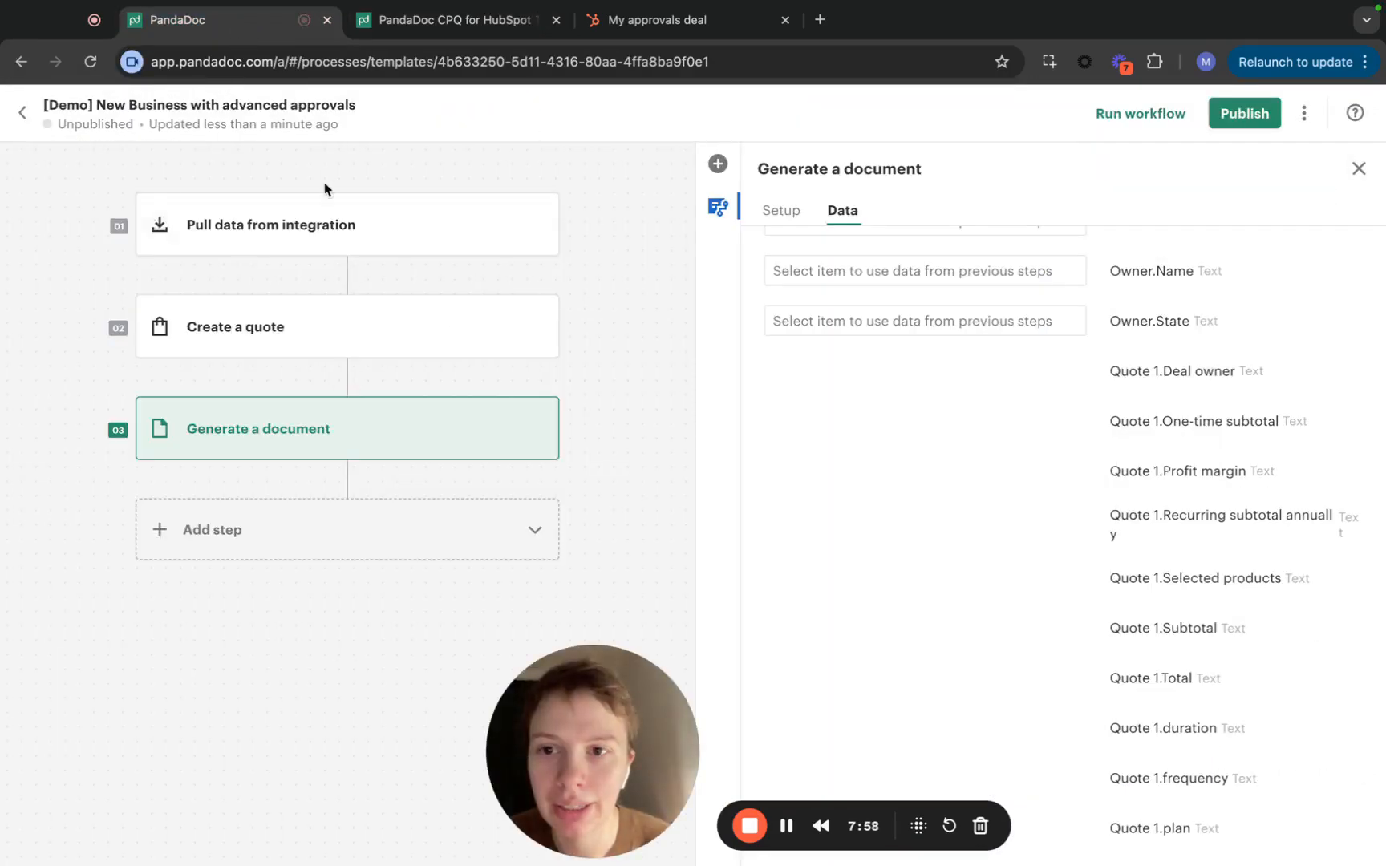
left_click(651, 30)
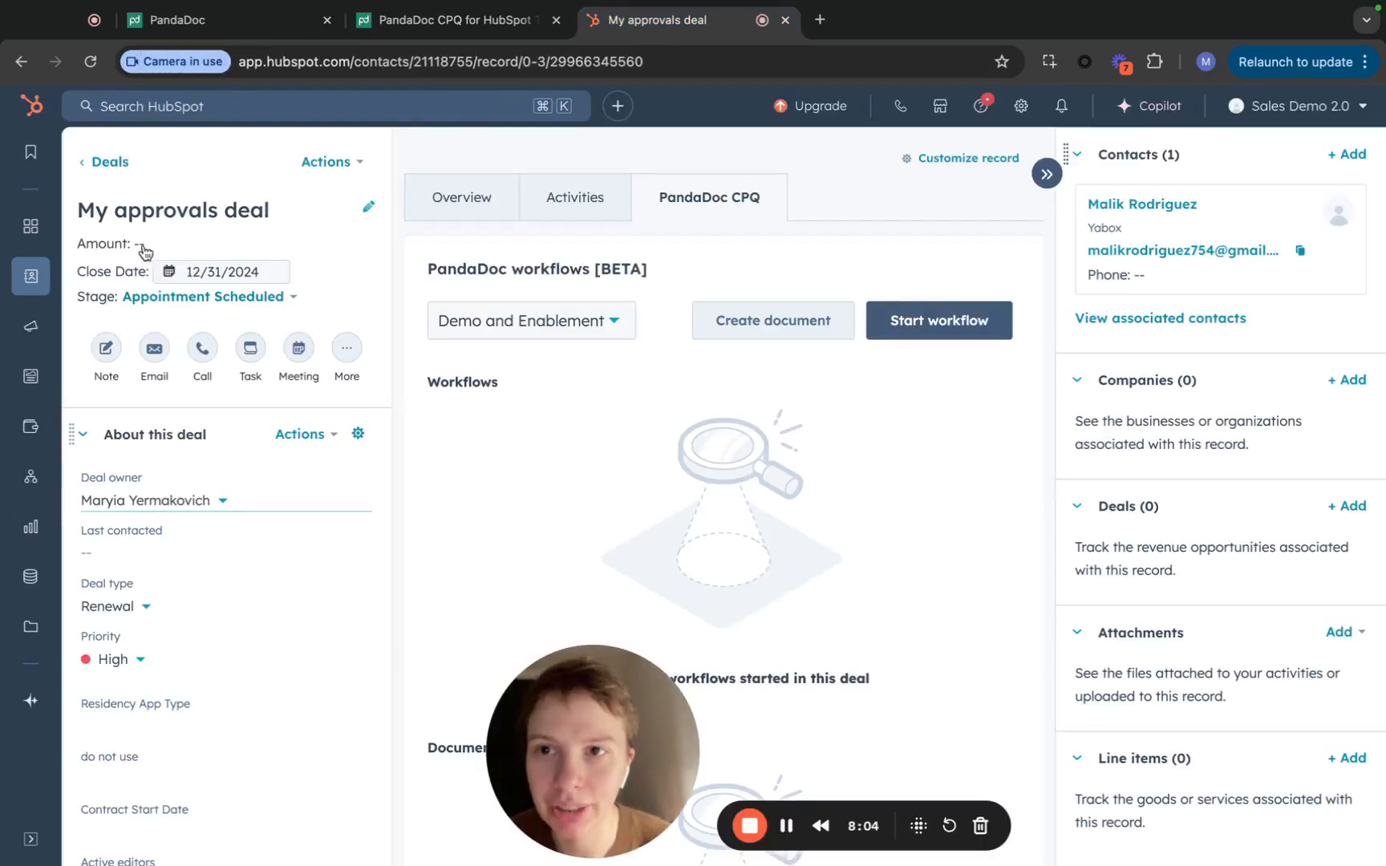
left_click(224, 16)
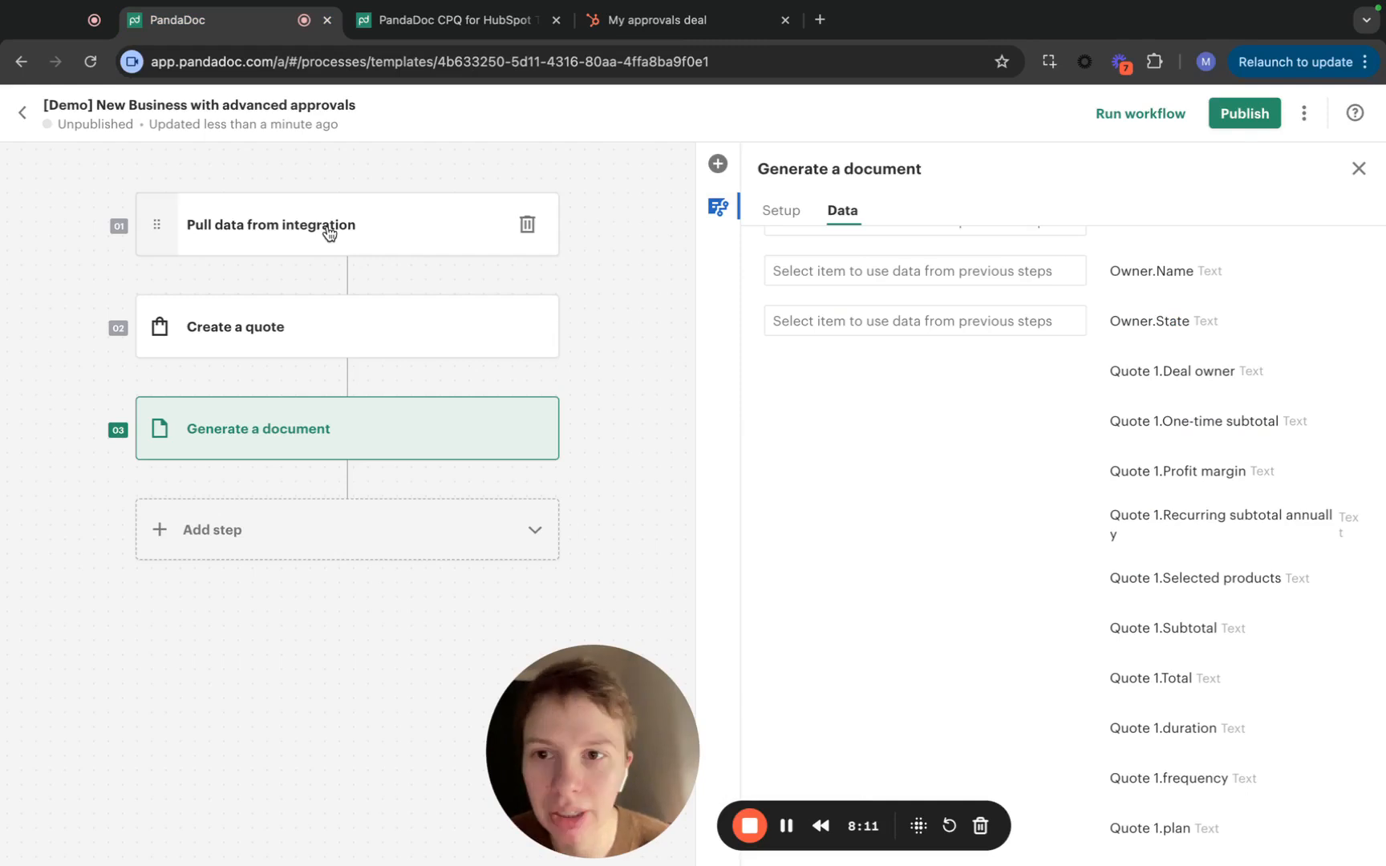
left_click(275, 329)
left_click(842, 210)
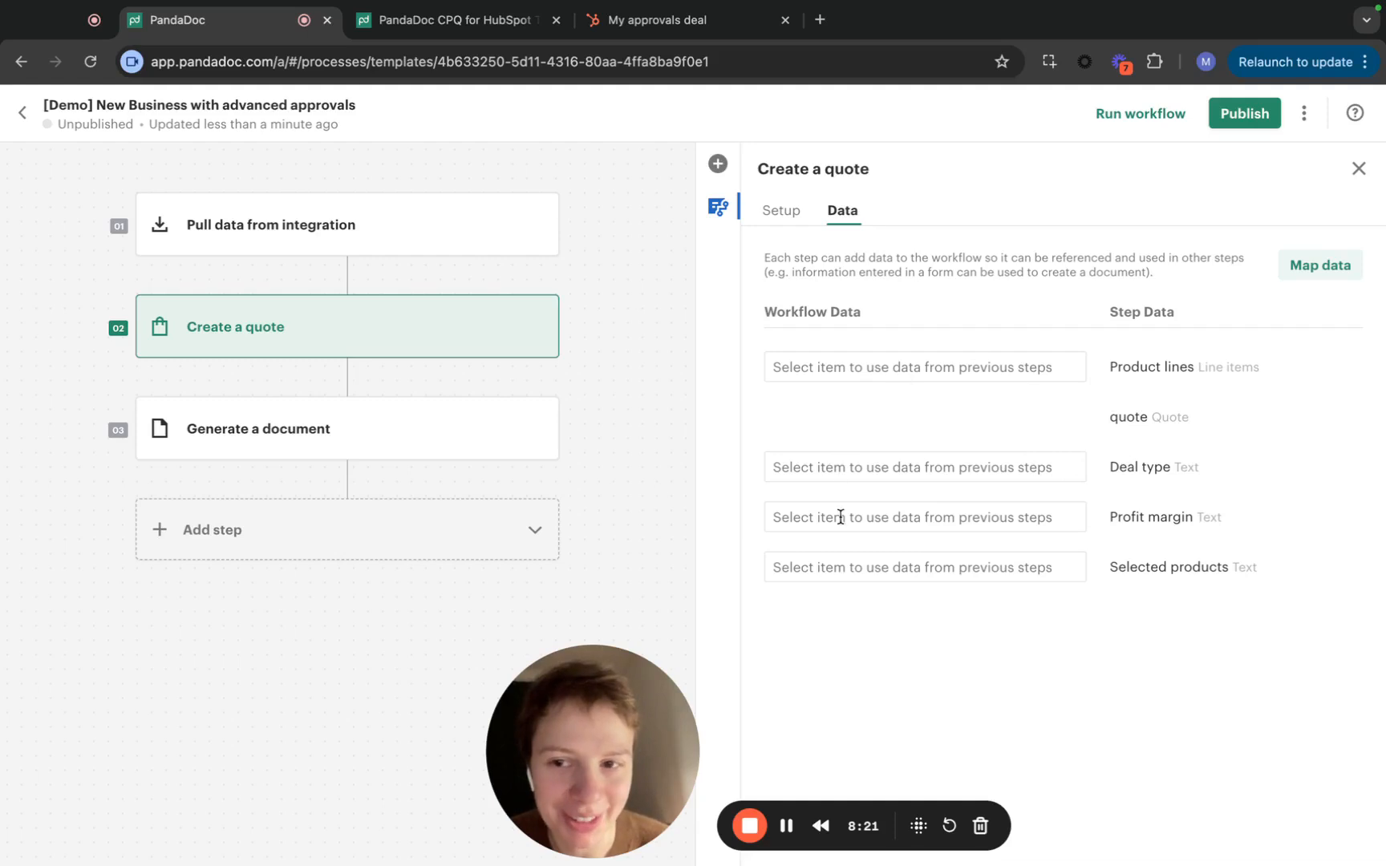
Add a short text quote data field named Deal owner to the workflow's quote and save the quote
left_click(797, 215)
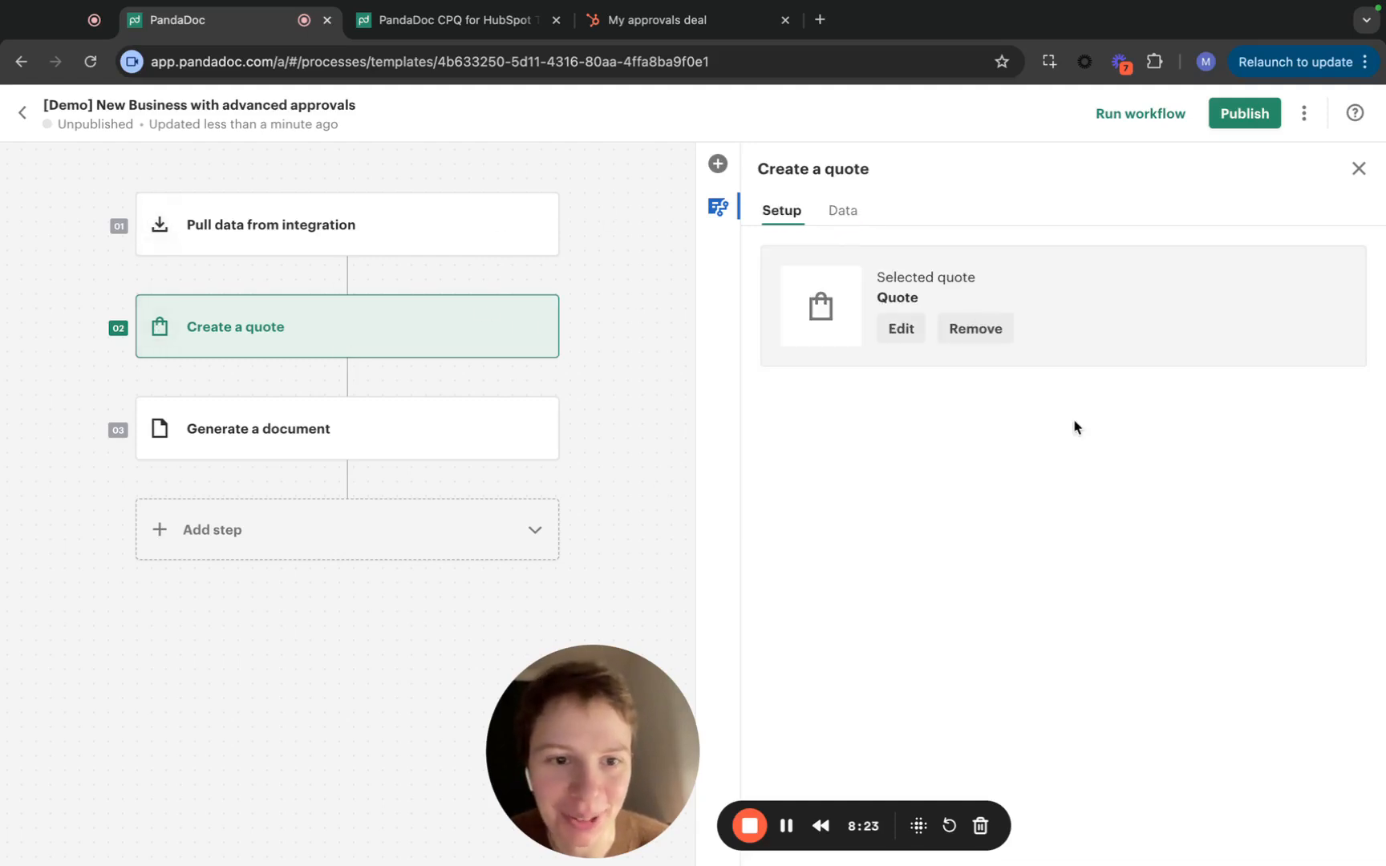
left_click(902, 344)
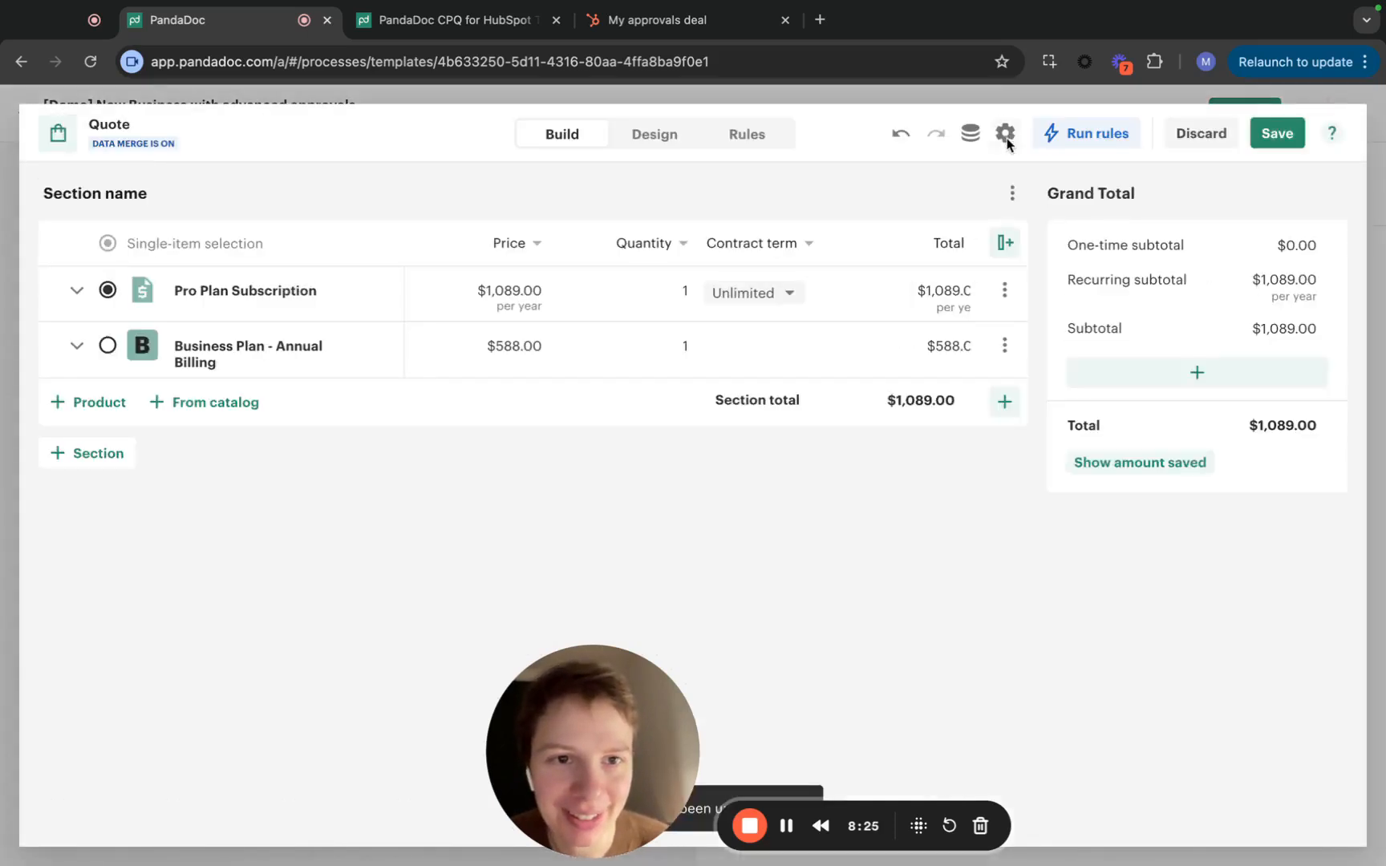
left_click(972, 131)
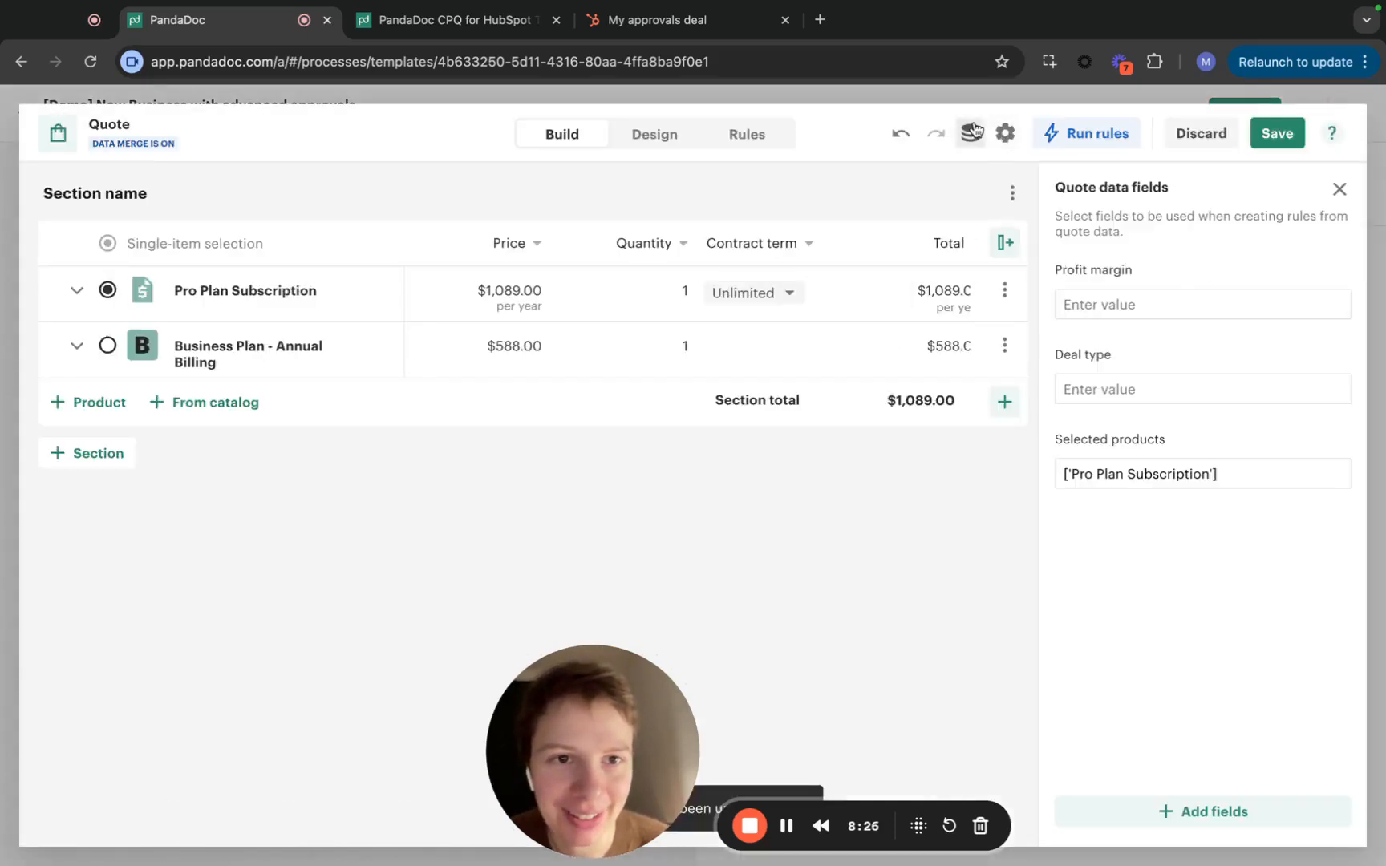
left_click(1260, 816)
left_click(1064, 574)
type("Deal owner")
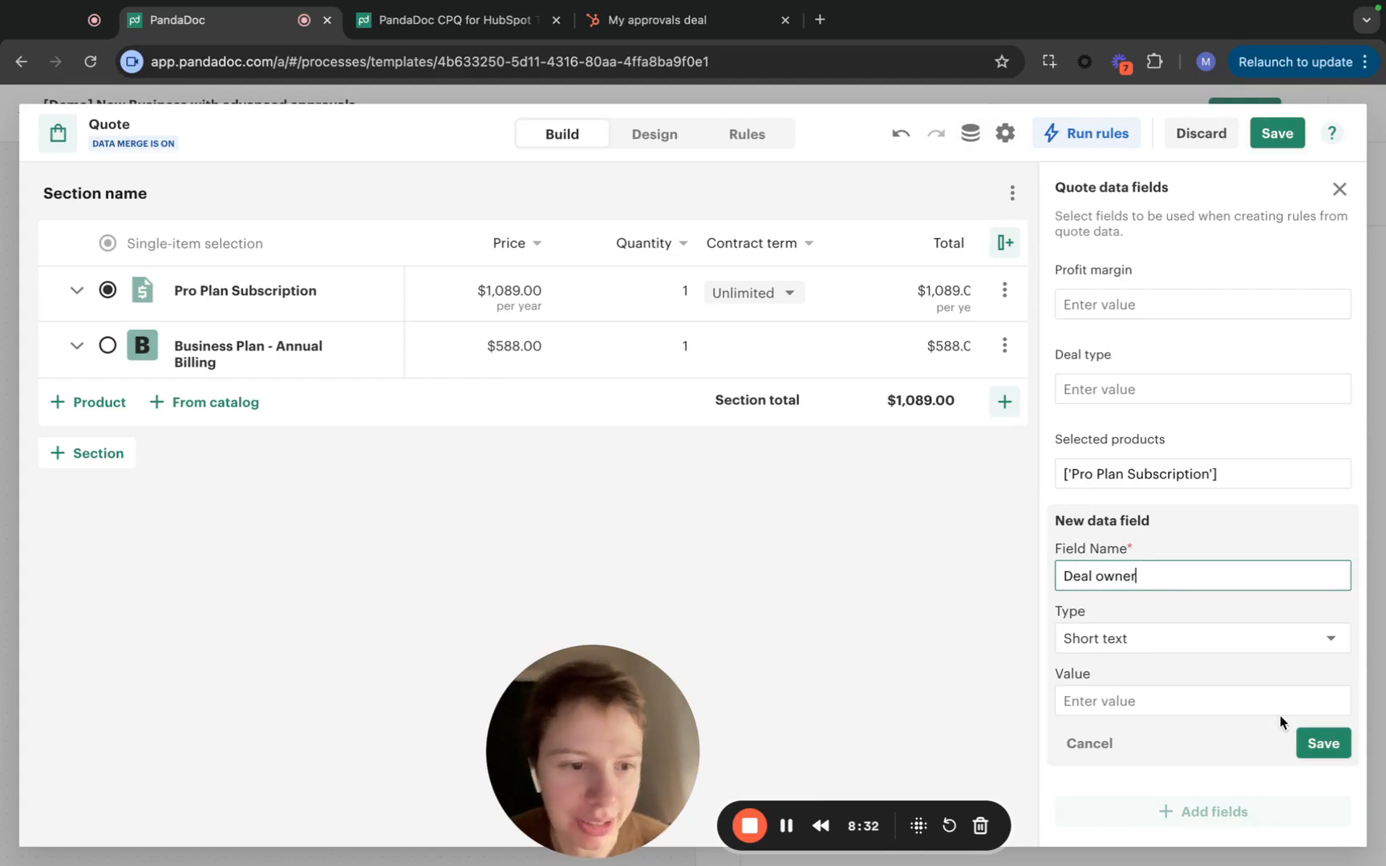
left_click(1325, 743)
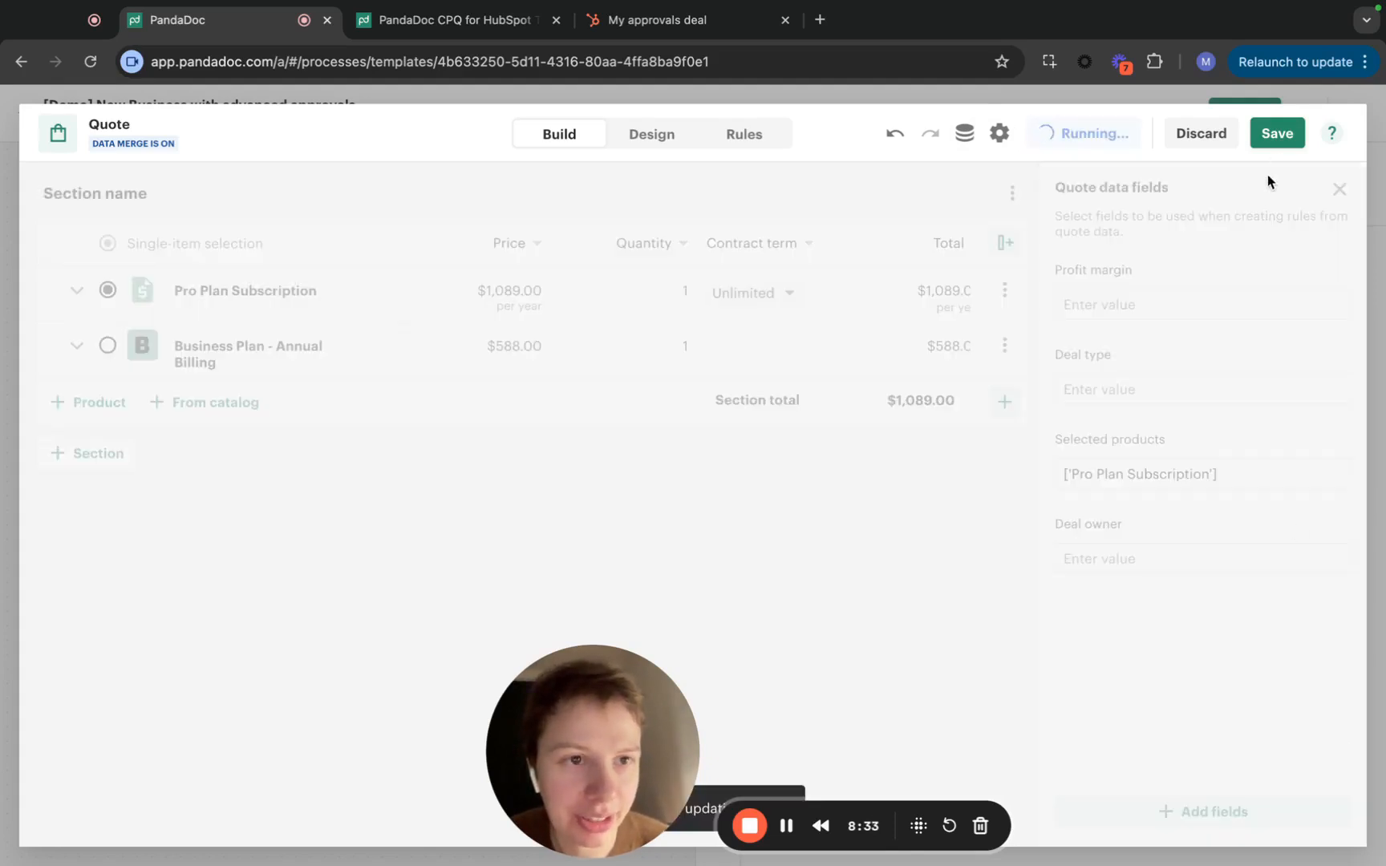
left_click(1279, 134)
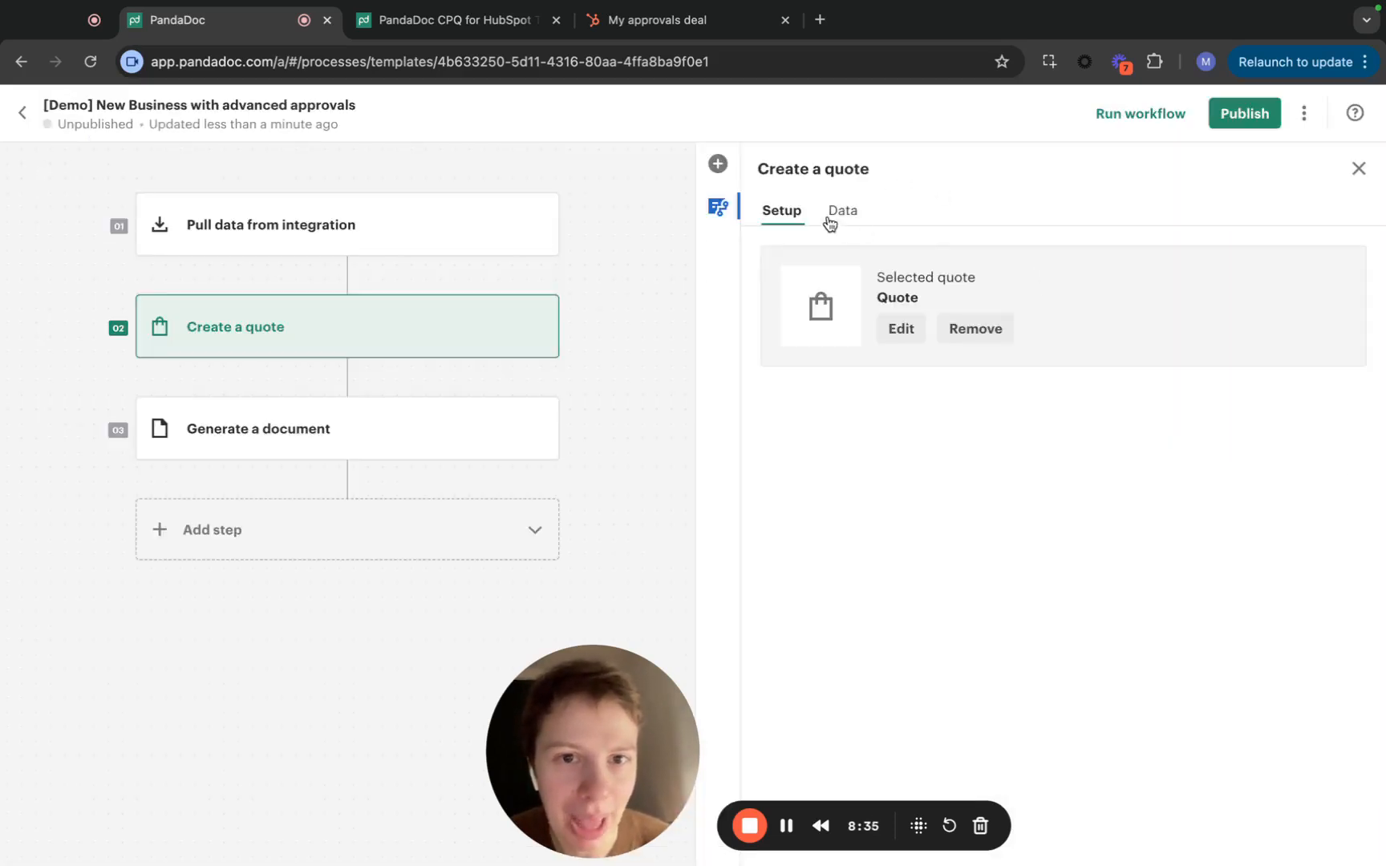
Map the quote's Deal owner field to Step1.Deal.Owner.FirstName and publish the workflow
left_click(840, 212)
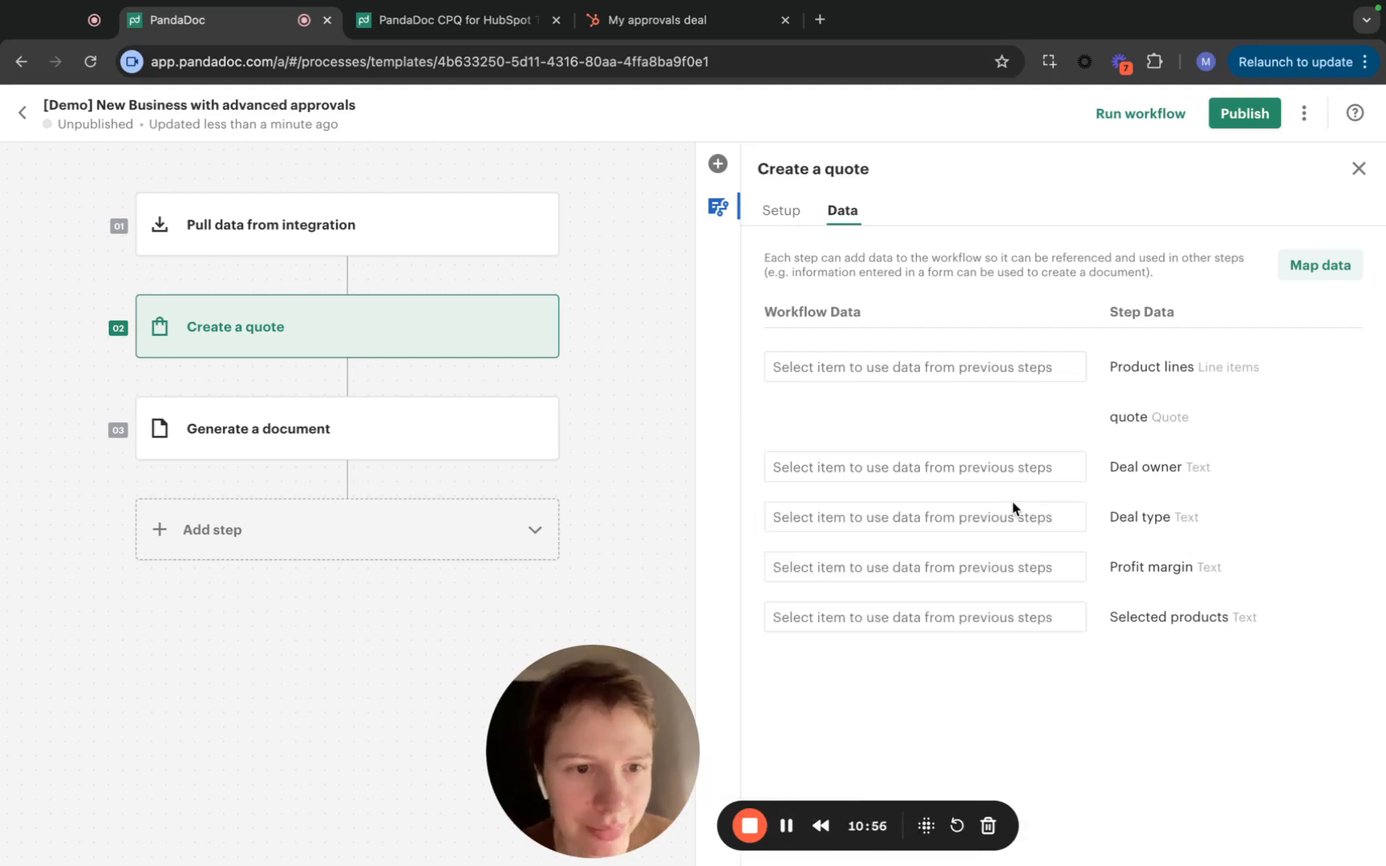
left_click(954, 468)
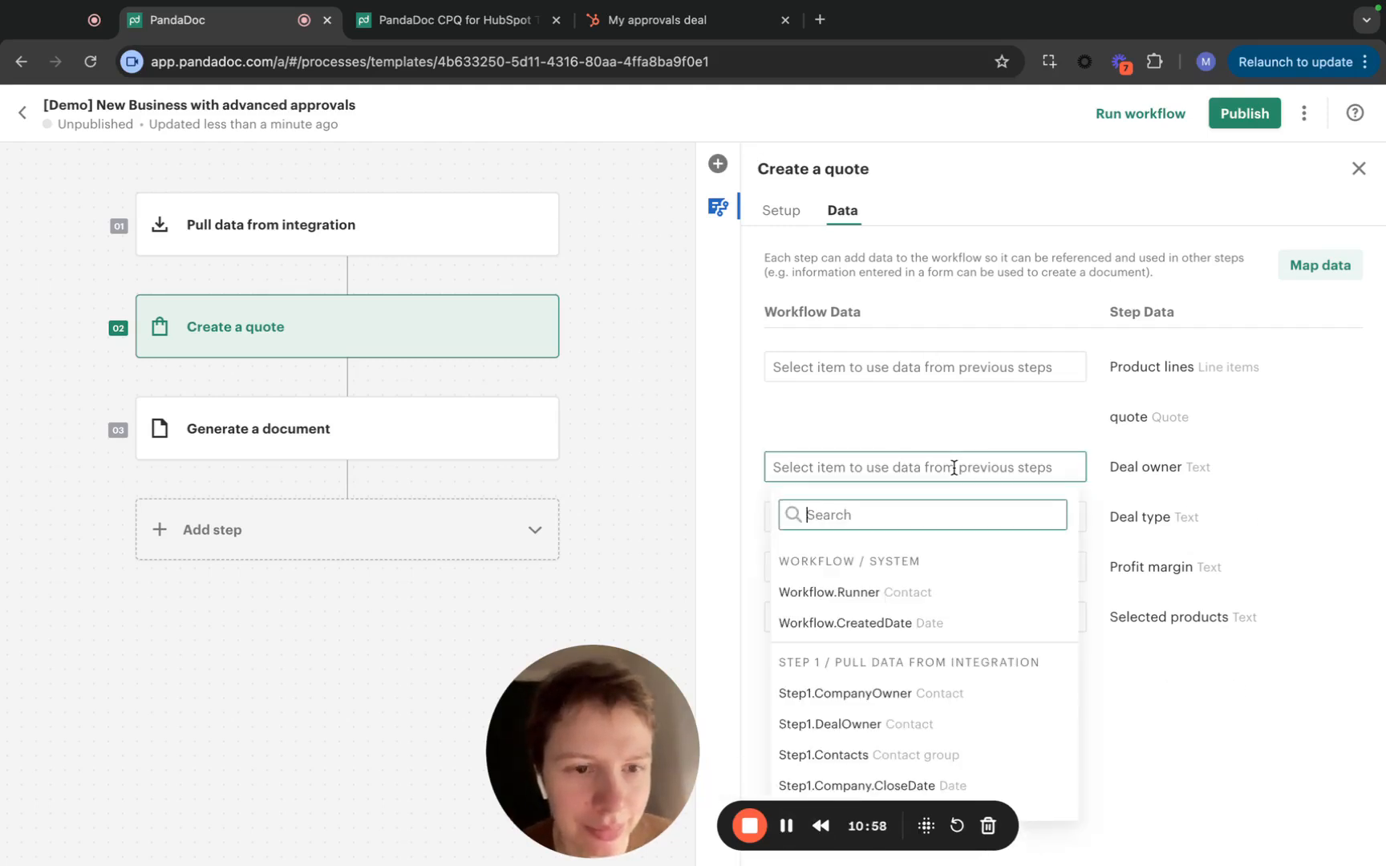
type("o")
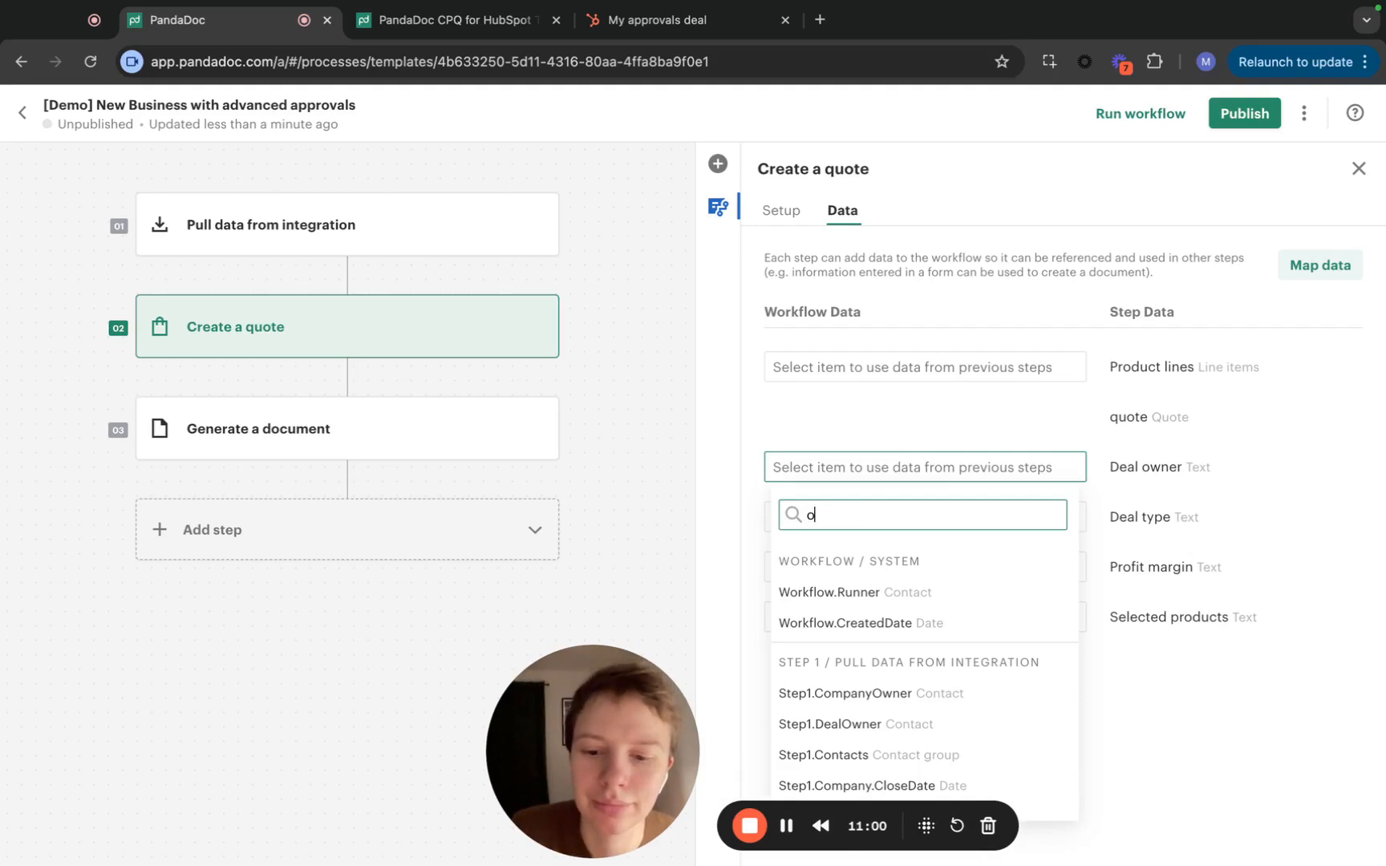
type("wner")
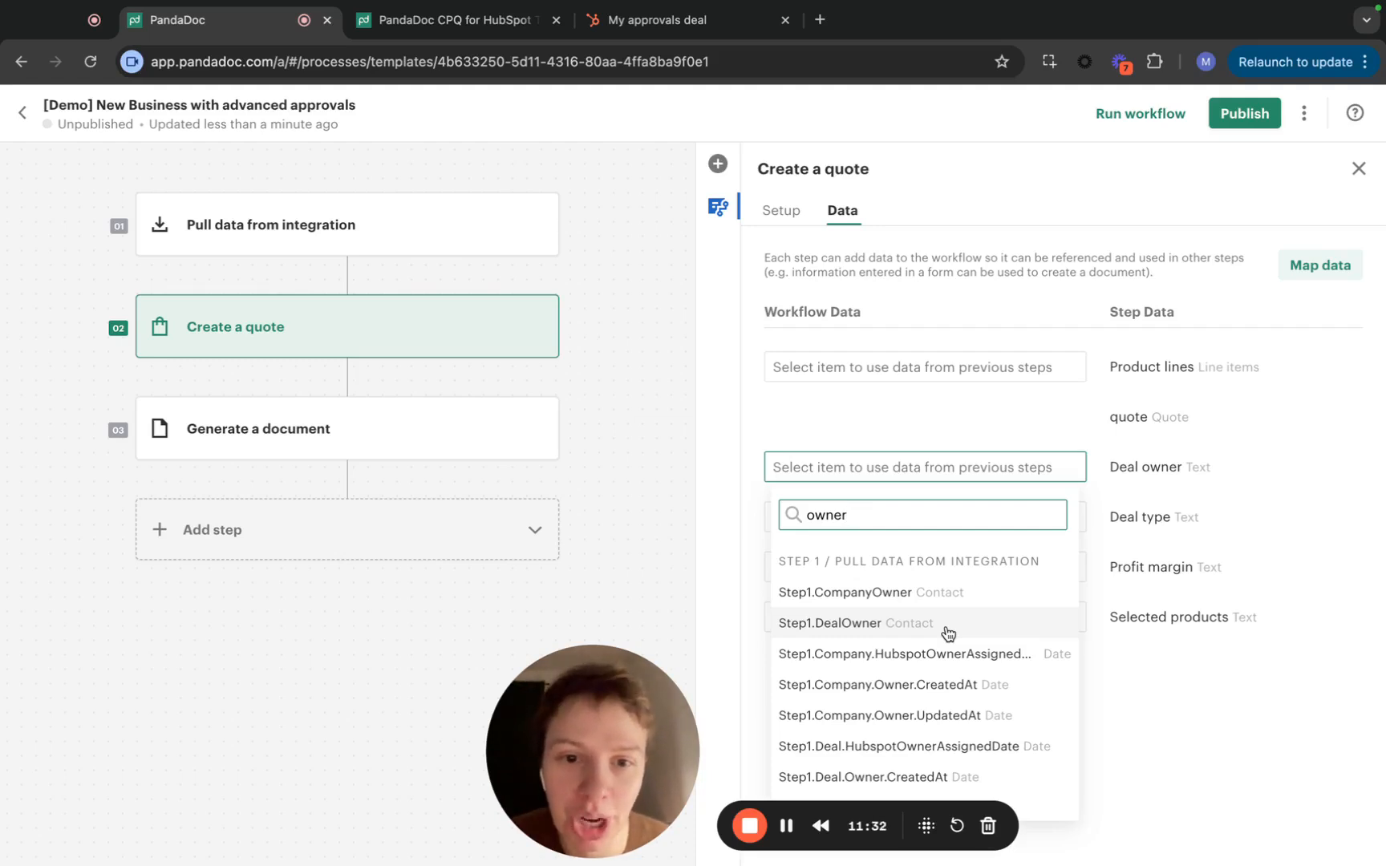
scroll(948, 633, "down", 6)
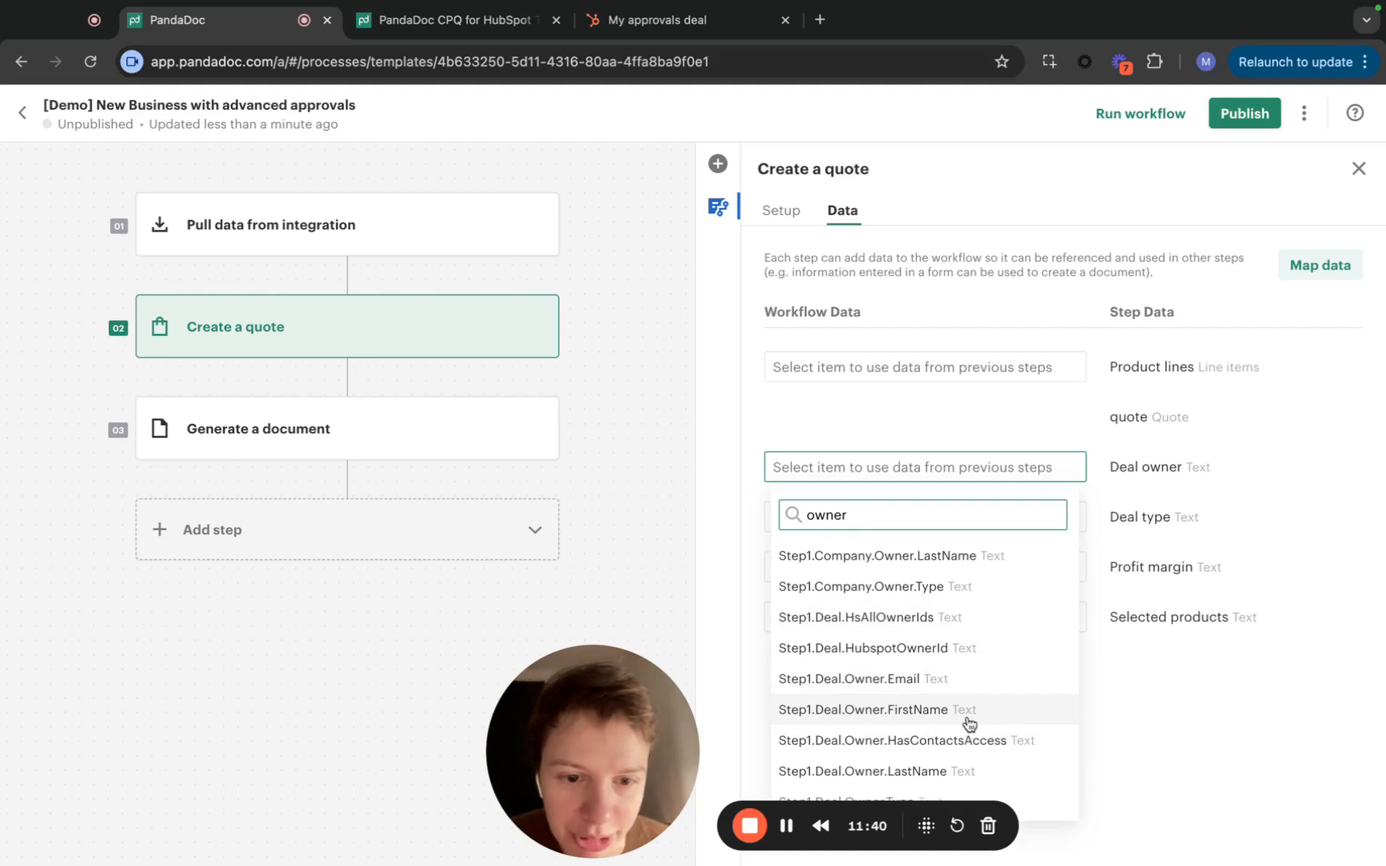
left_click(907, 711)
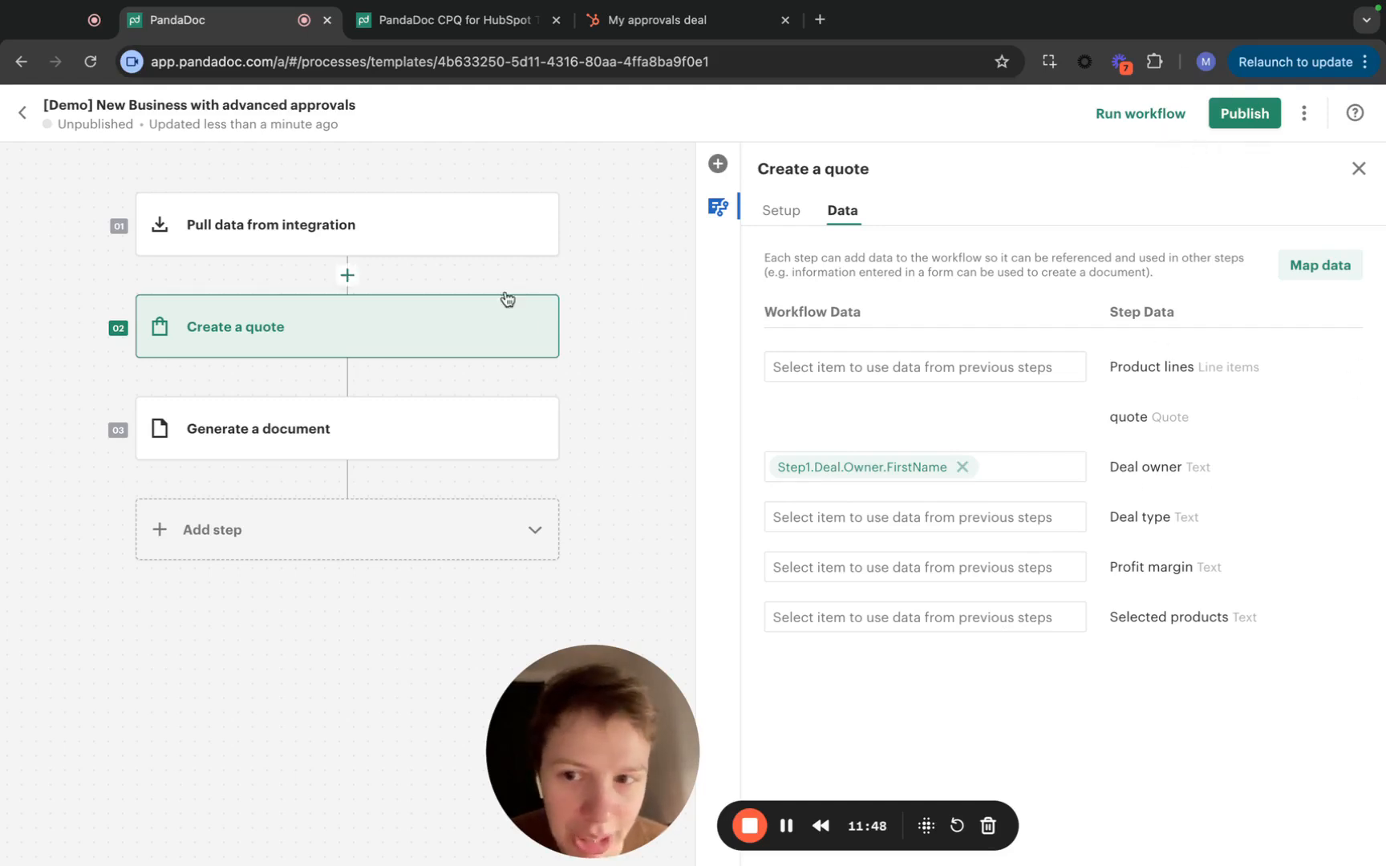
left_click(1239, 121)
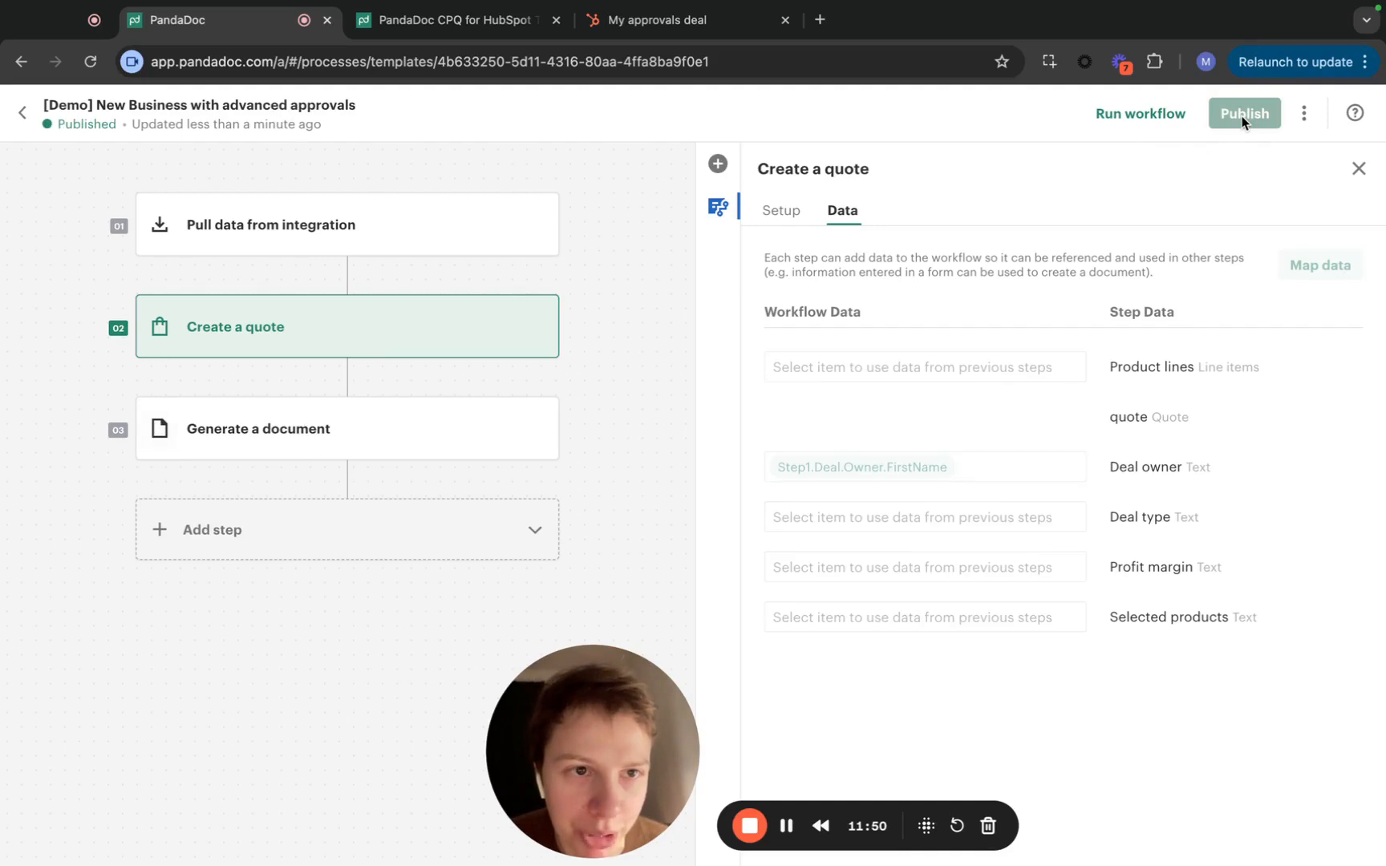
Switch to the HubSpot deal, start the [Demo] New Business with advanced approvals workflow for My approvals deal, and proceed to the quote
left_click(694, 29)
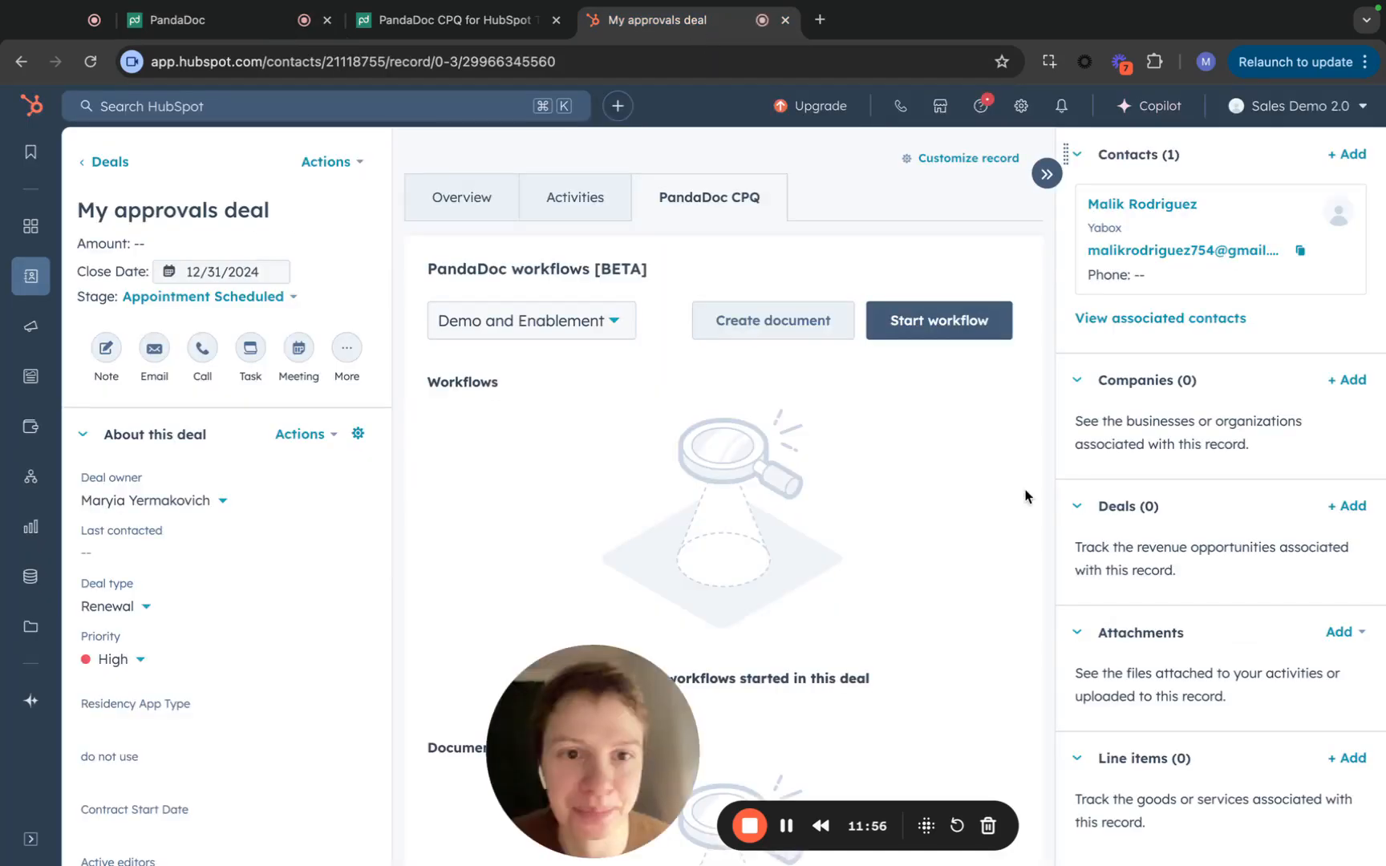
left_click(993, 334)
left_click(566, 438)
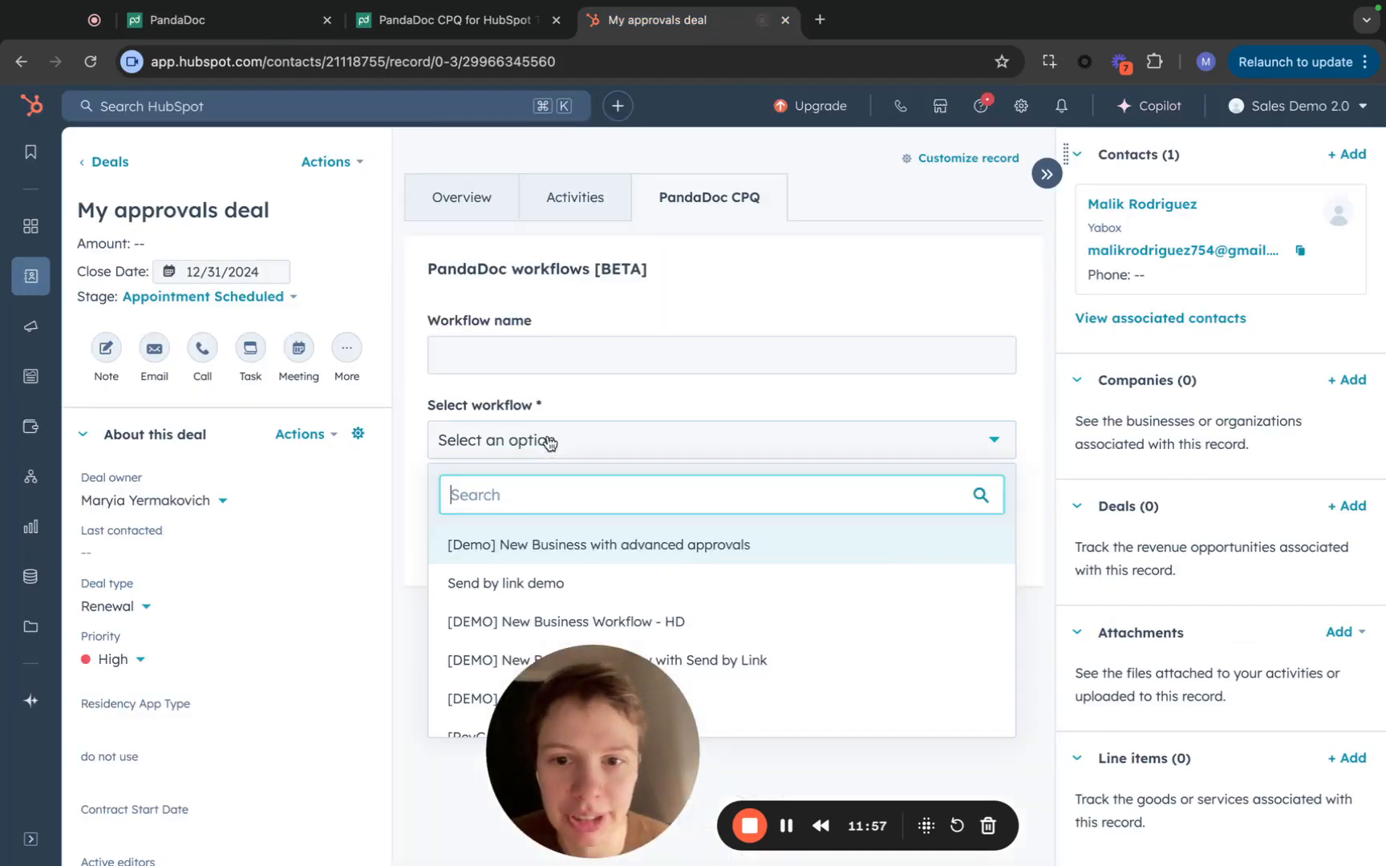
left_click(501, 548)
left_click(954, 503)
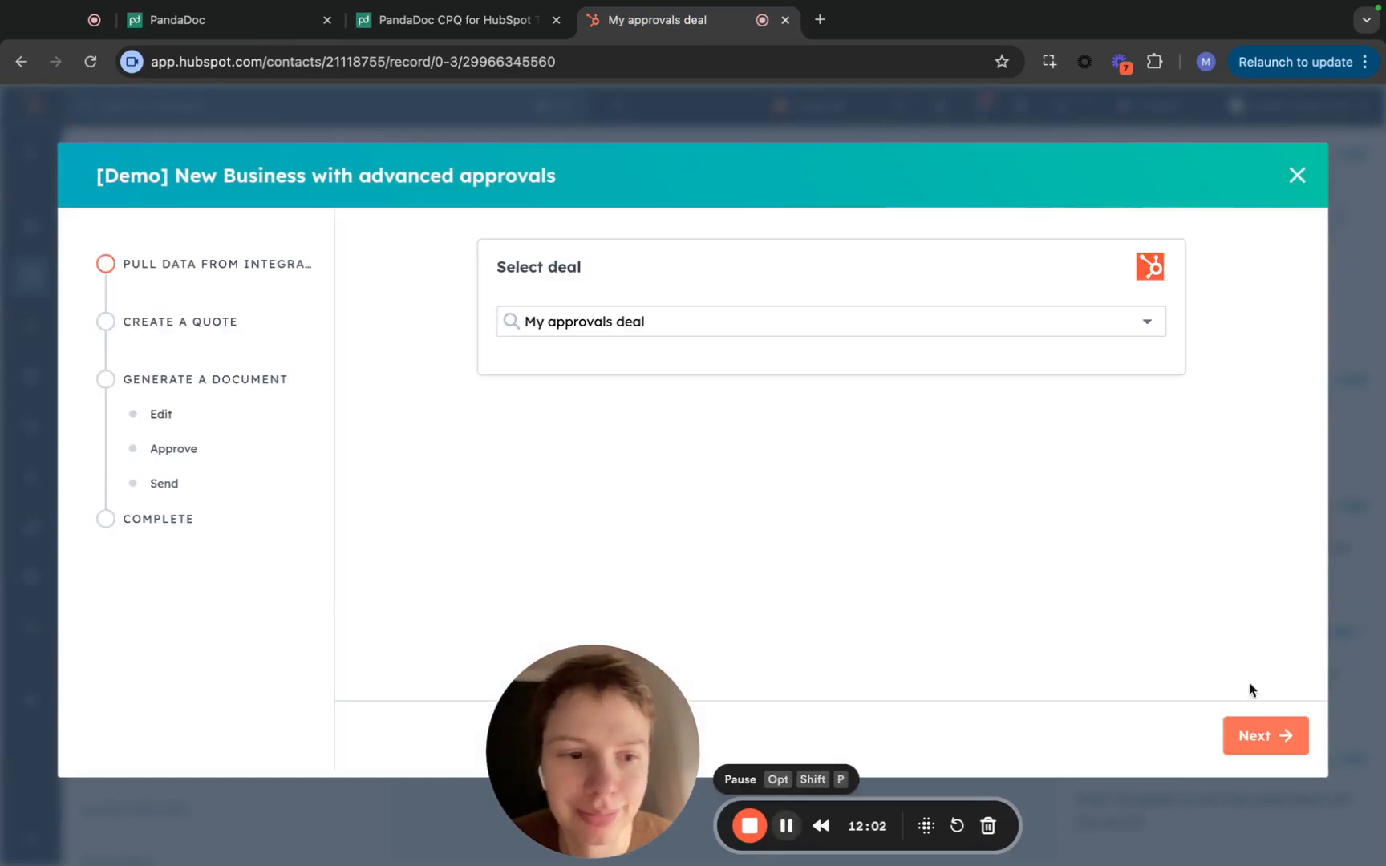
left_click(1266, 735)
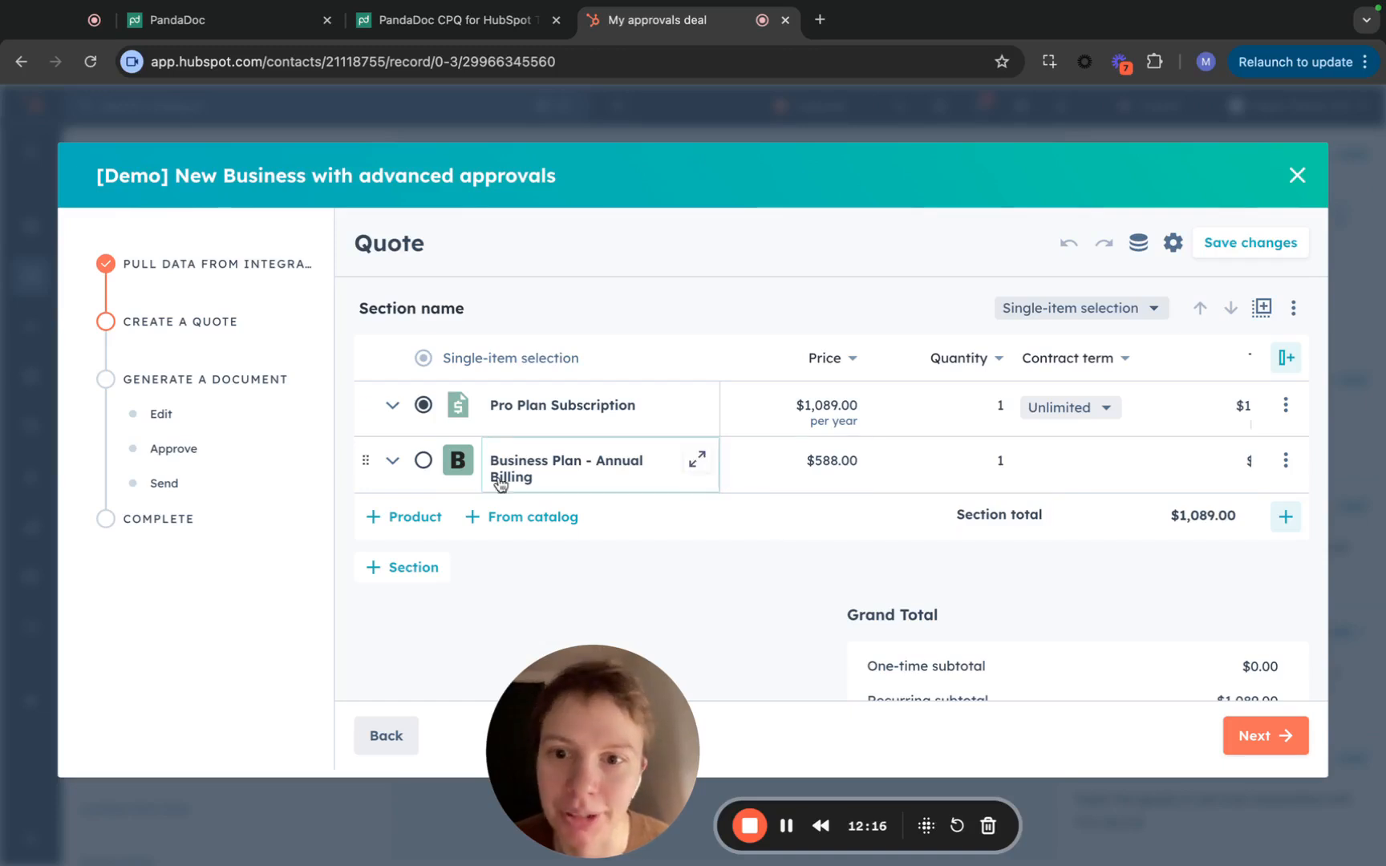
Select Business Plan - Annual Billing in the quote and check the Selected products and Deal owner data fields
left_click(424, 462)
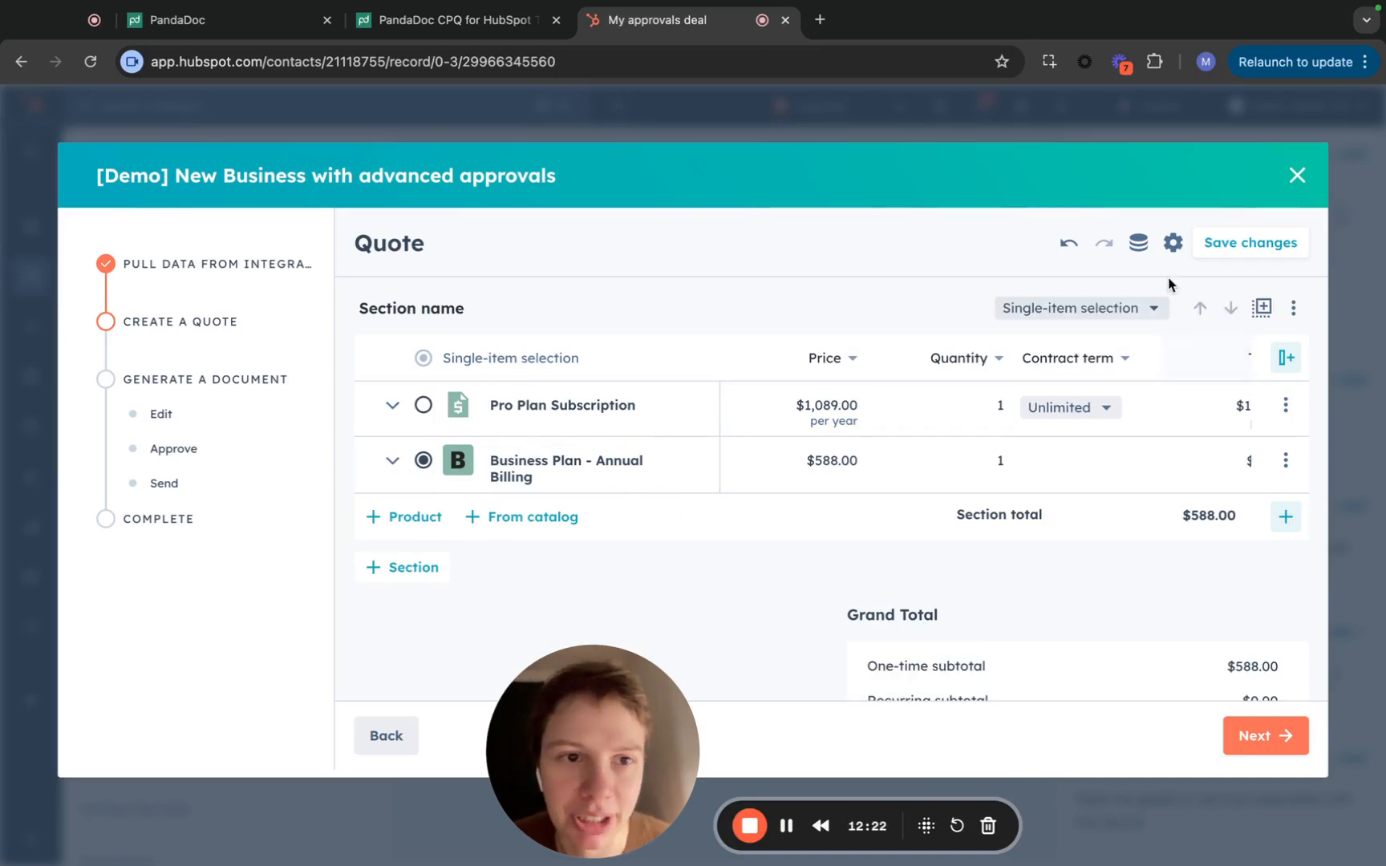
left_click(1138, 242)
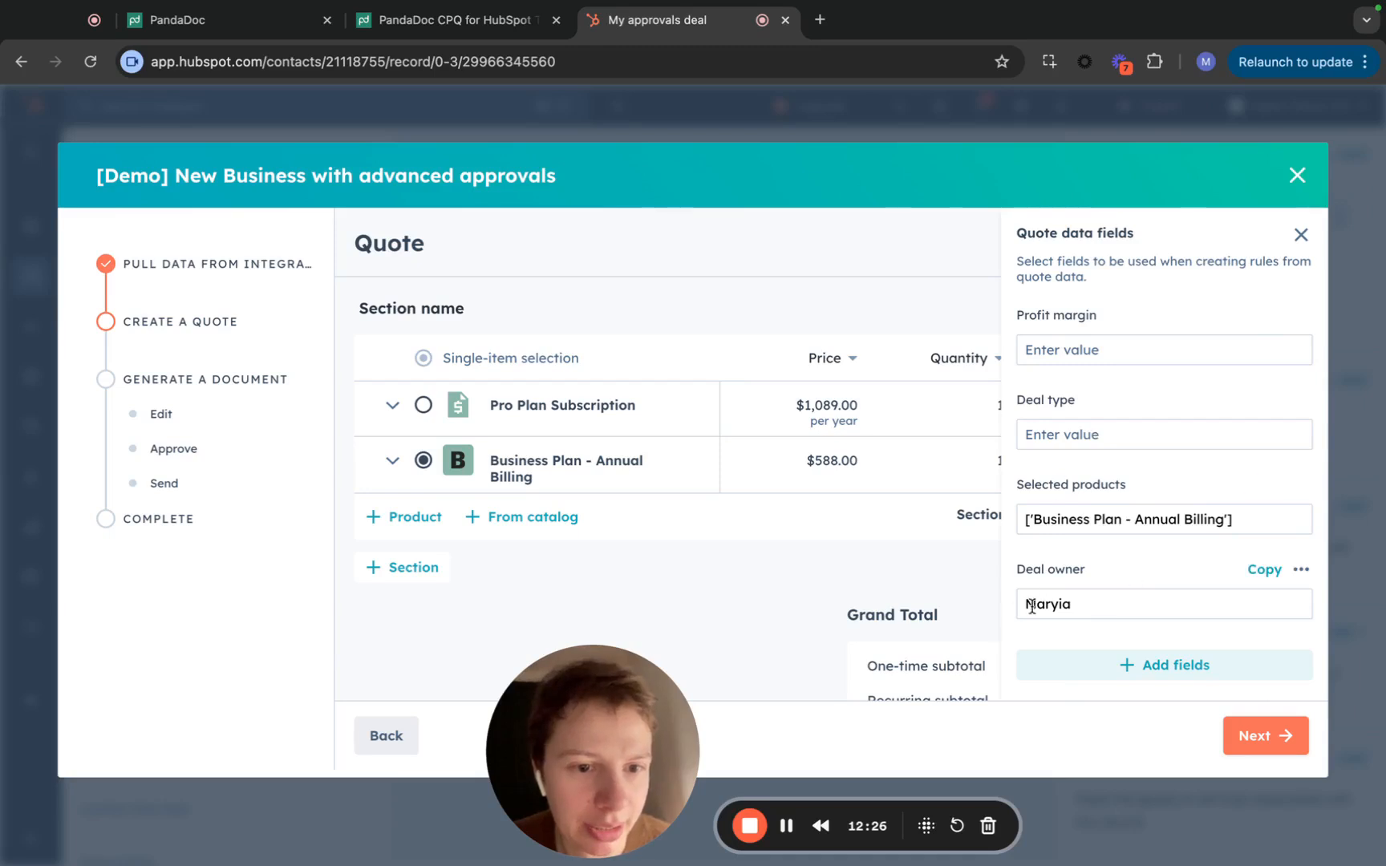
Advance from the quote to the approval stage, view the approvers available in the Approvers group, and close the workflow without choosing one
left_click(1301, 234)
left_click(1255, 738)
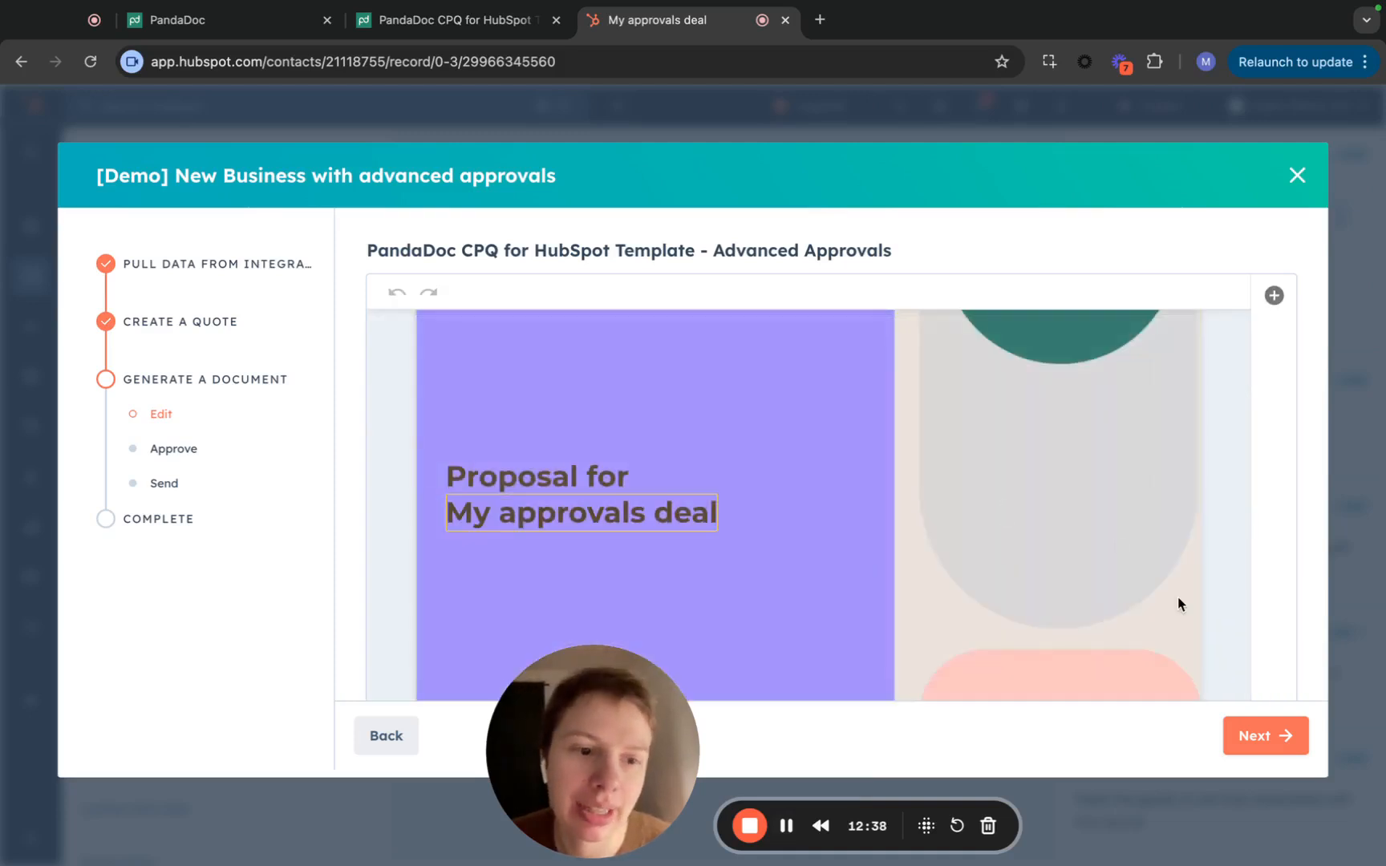
left_click(1253, 739)
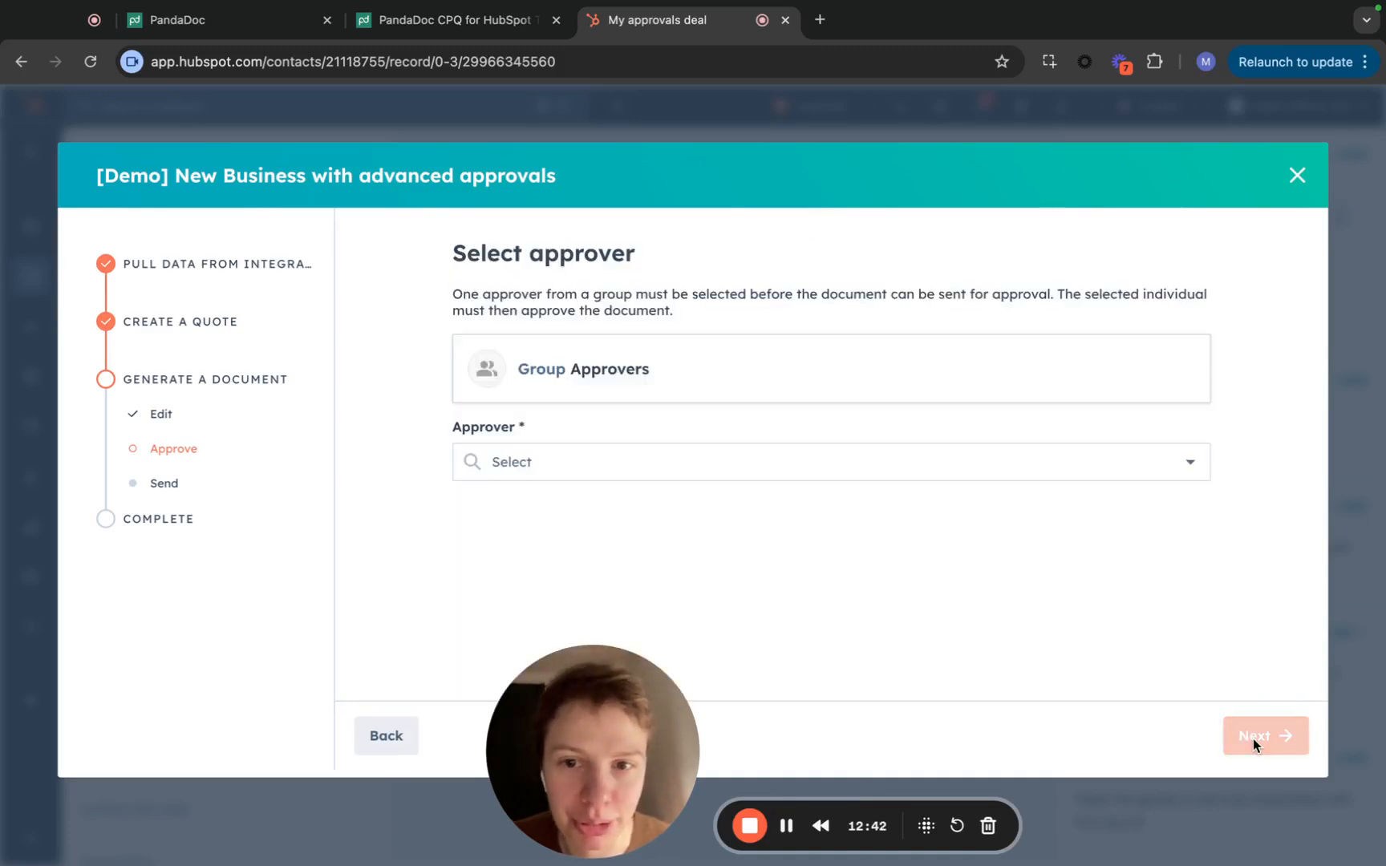
left_click(1131, 459)
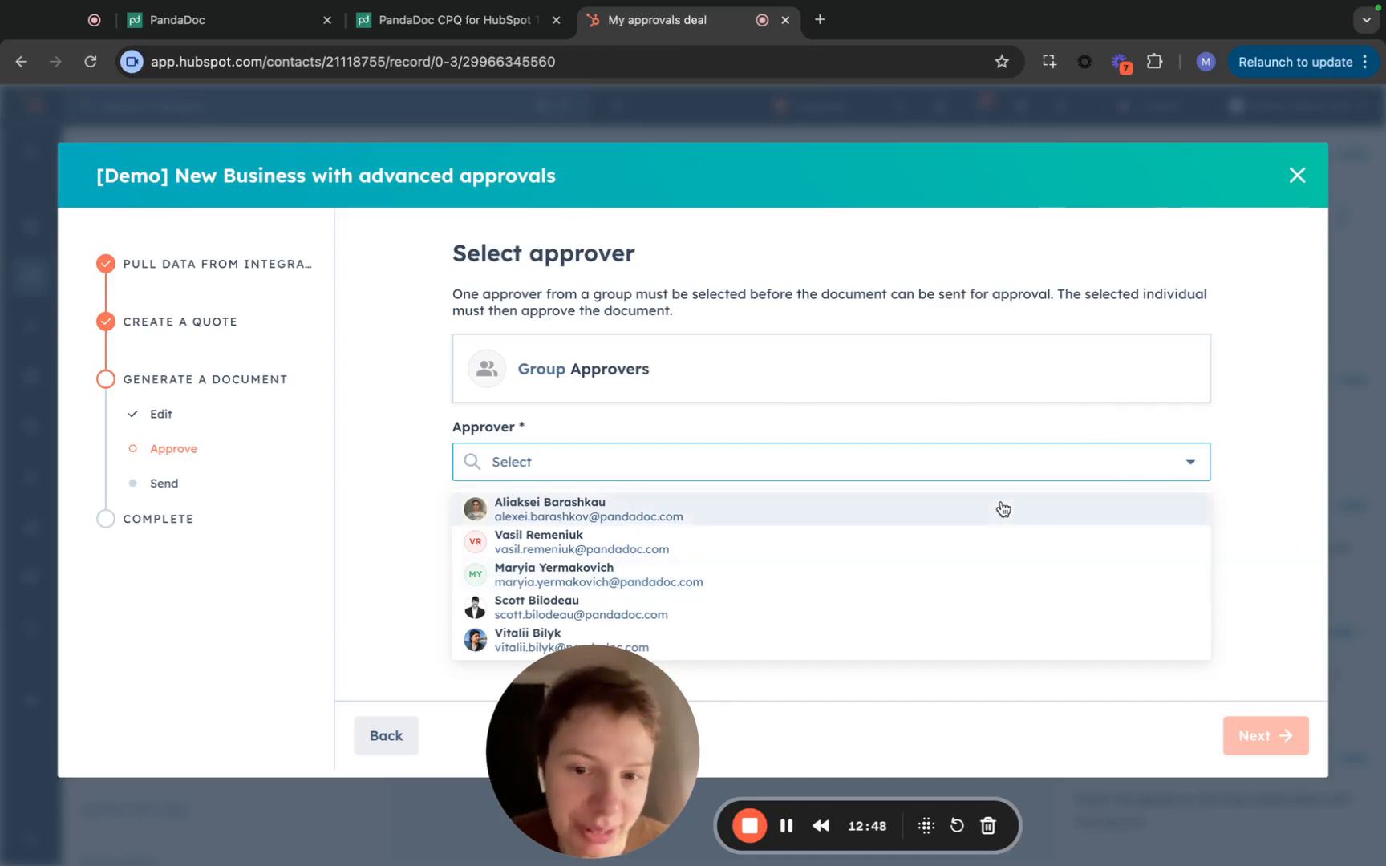
left_click(1268, 390)
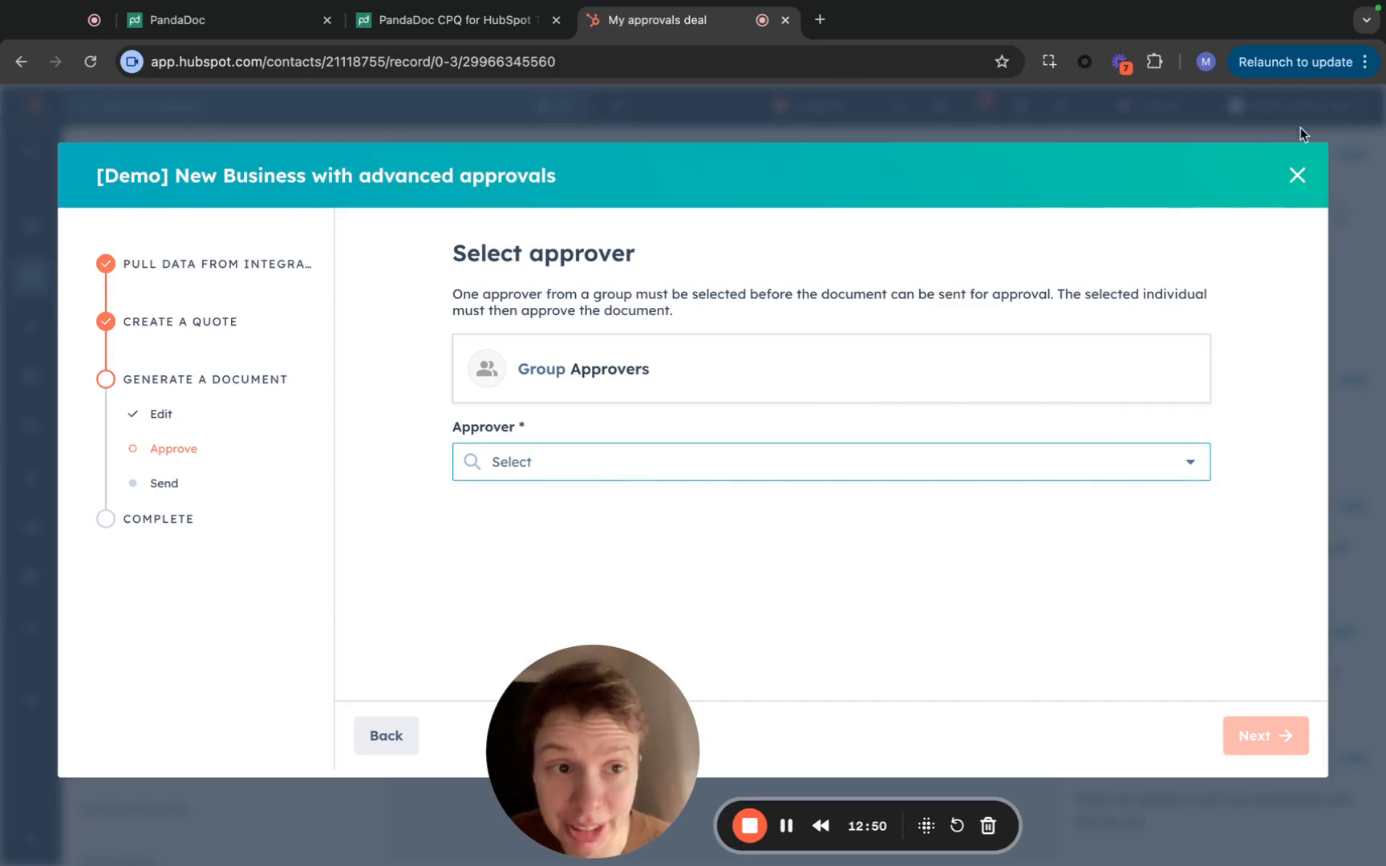
left_click(1299, 174)
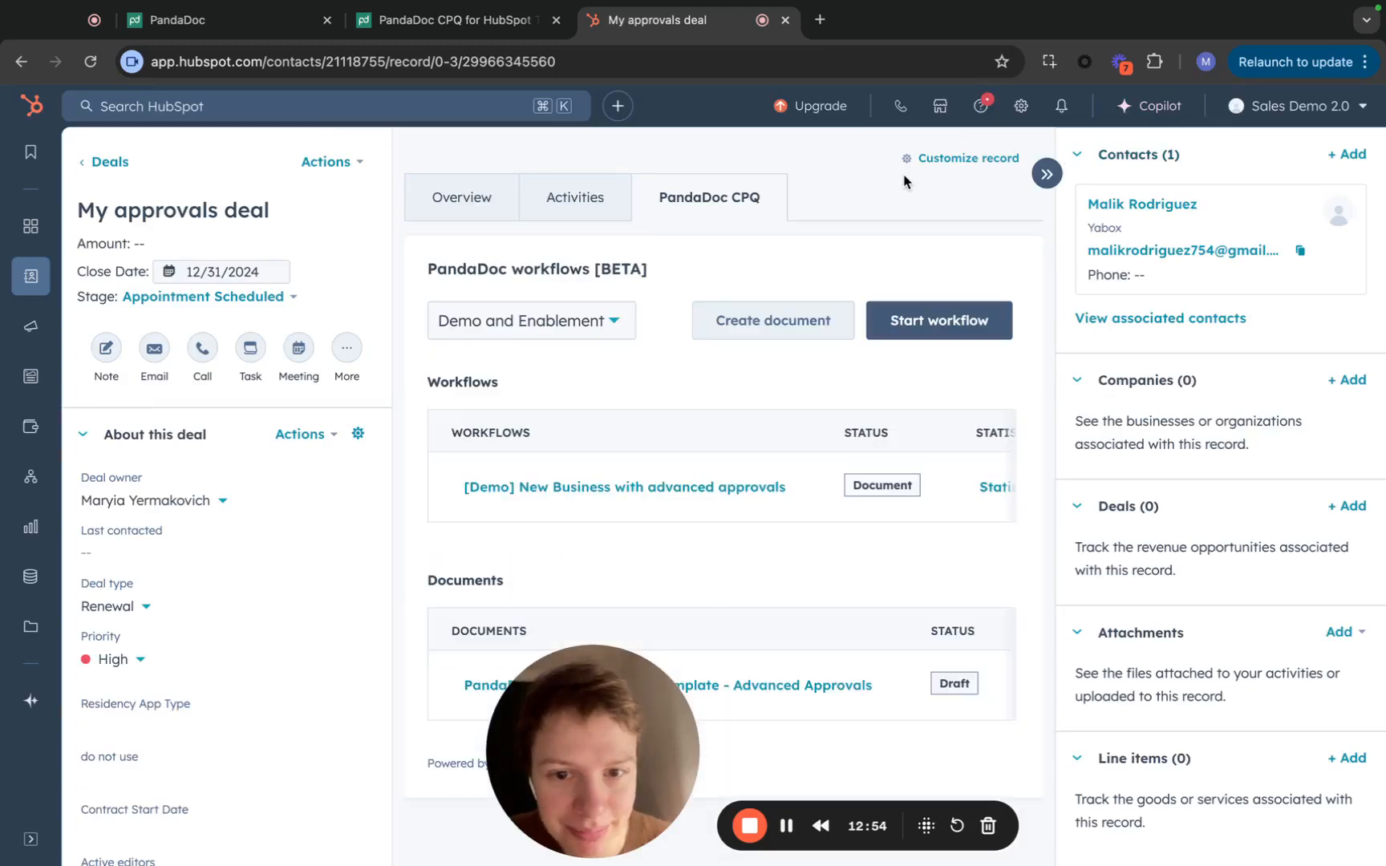
Change the deal owner of My approvals deal to another team member found by first name, and save the change
left_click(223, 500)
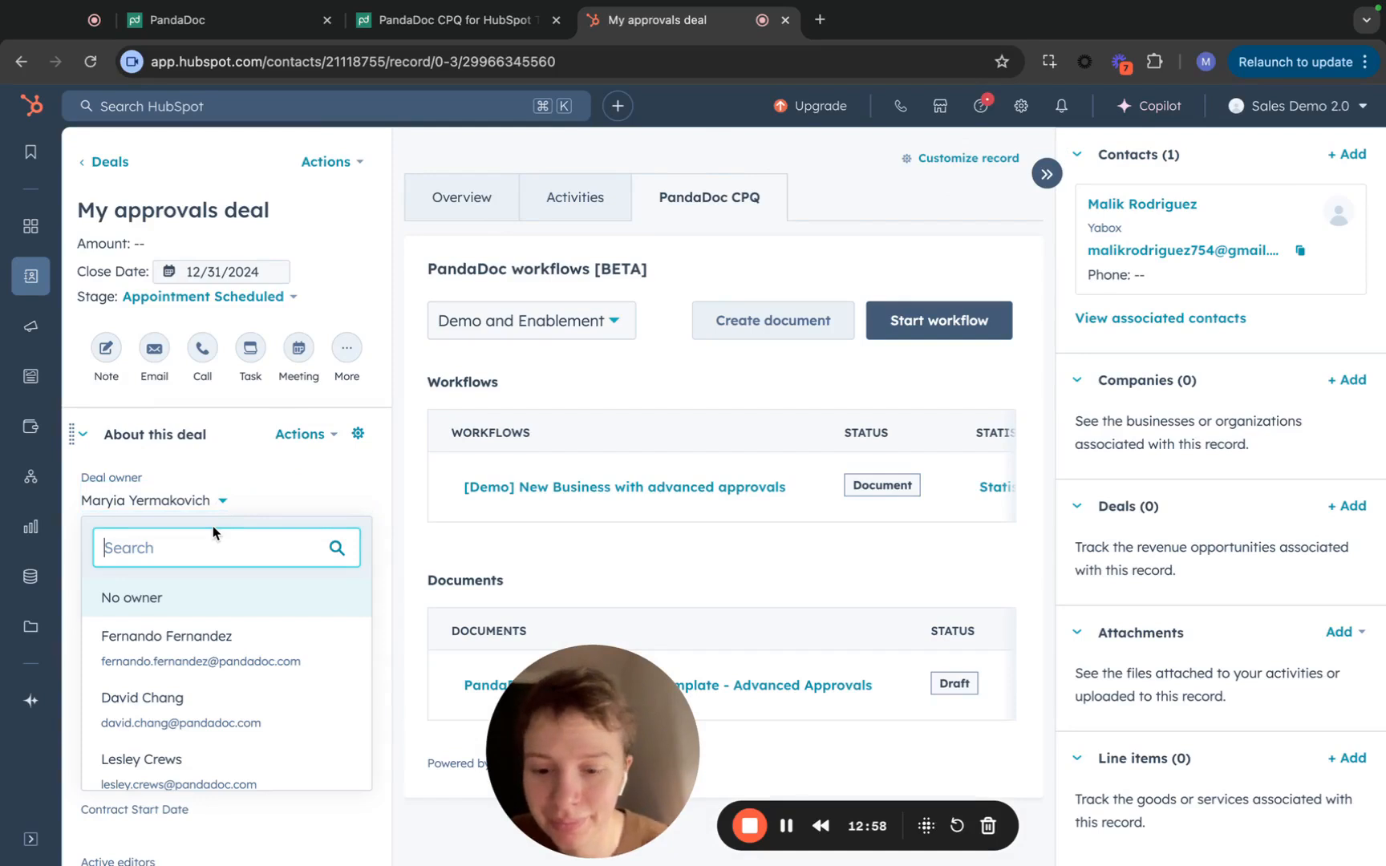
type("vasil")
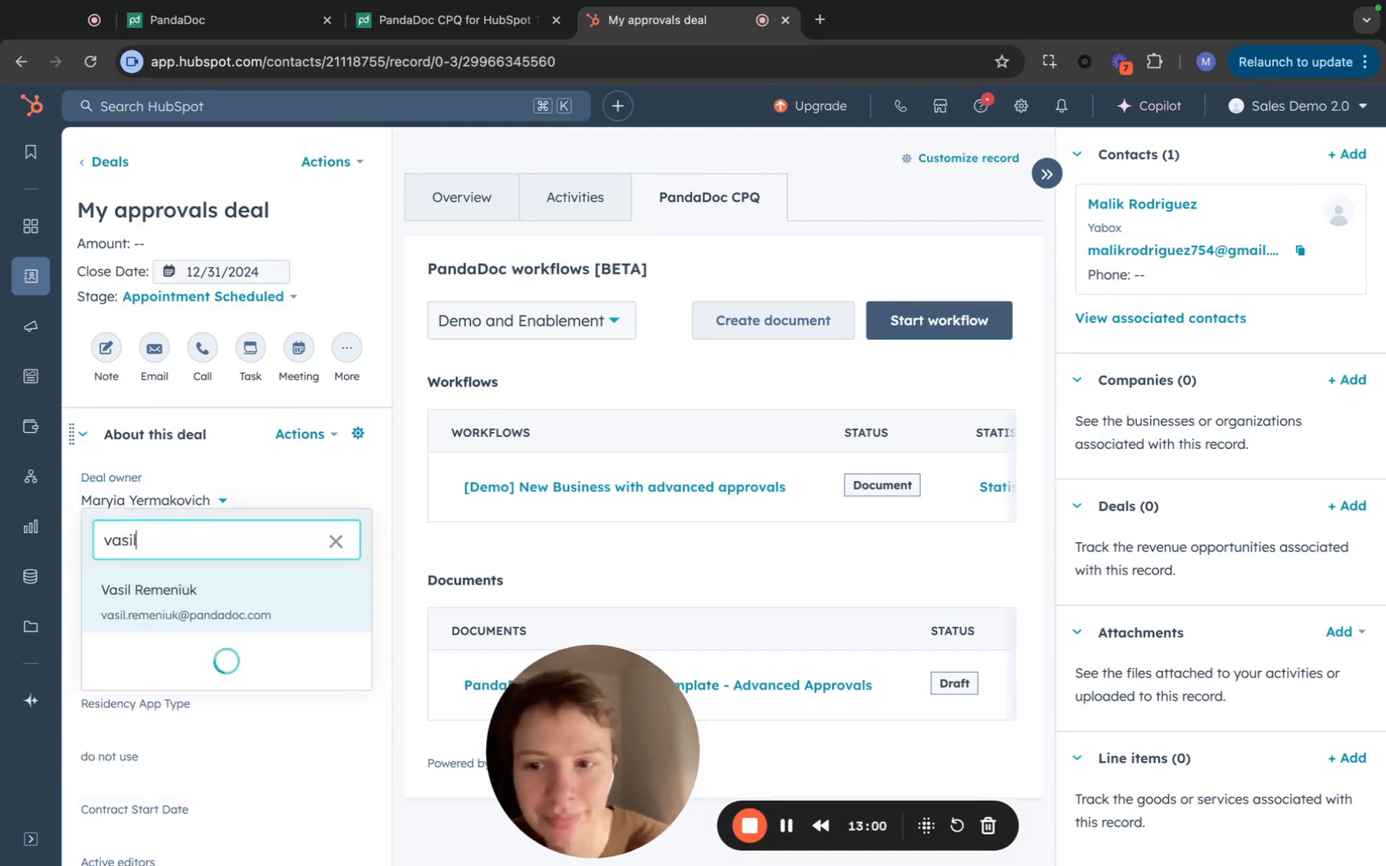
left_click(150, 605)
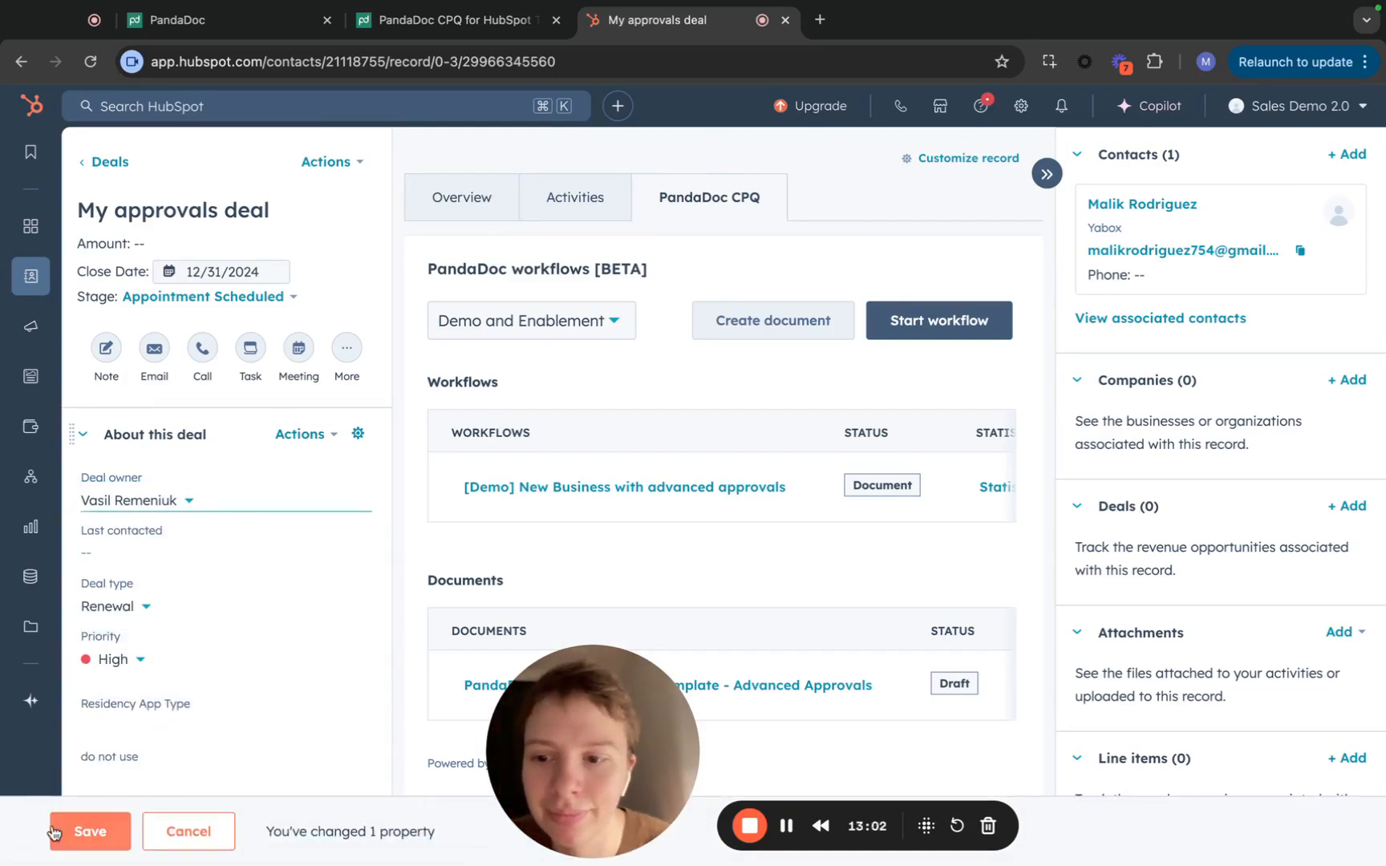
left_click(75, 837)
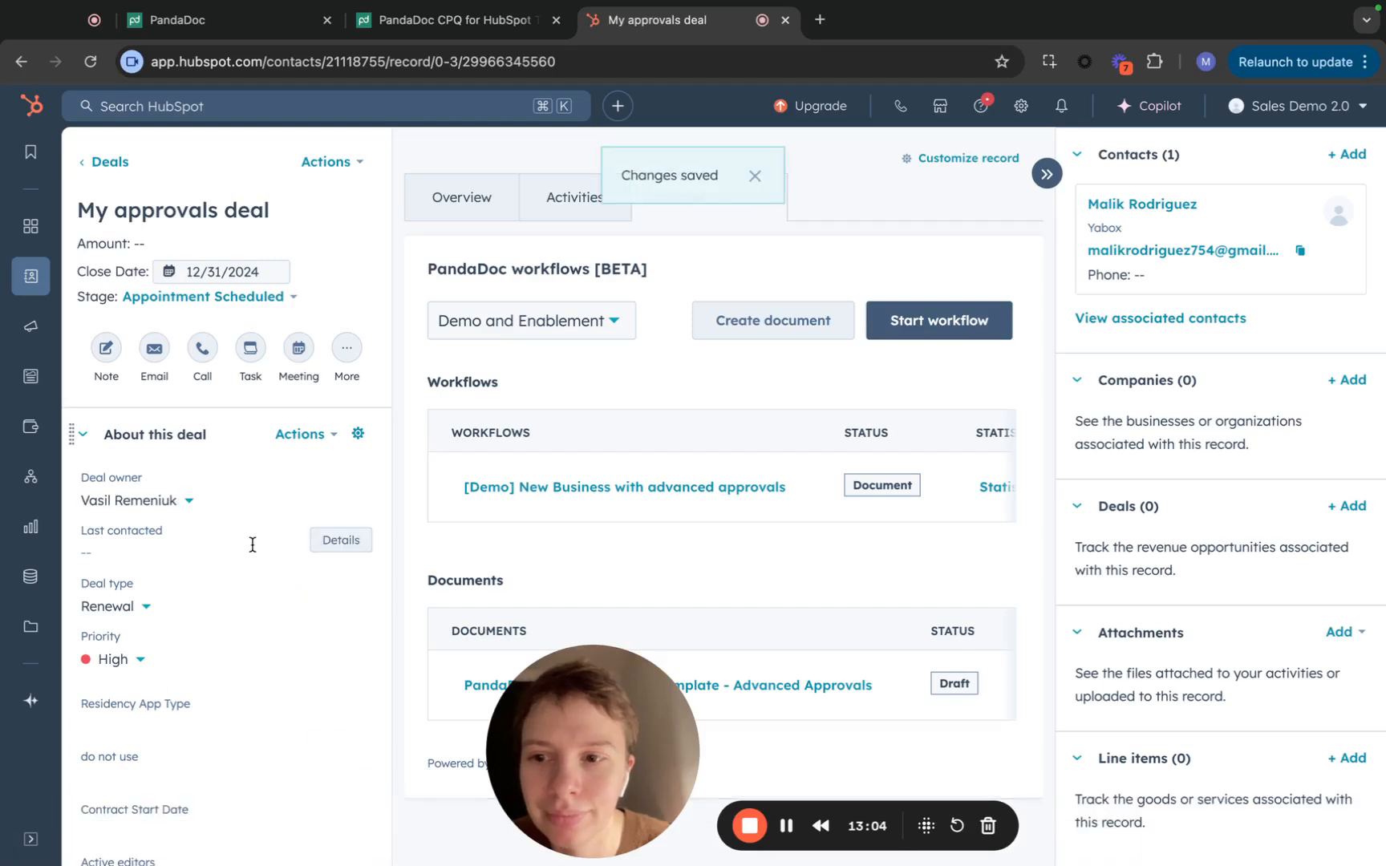
Start the [Demo] New Business with advanced approvals workflow, append a note naming the new deal owner to its name, and proceed to the quote
left_click(963, 331)
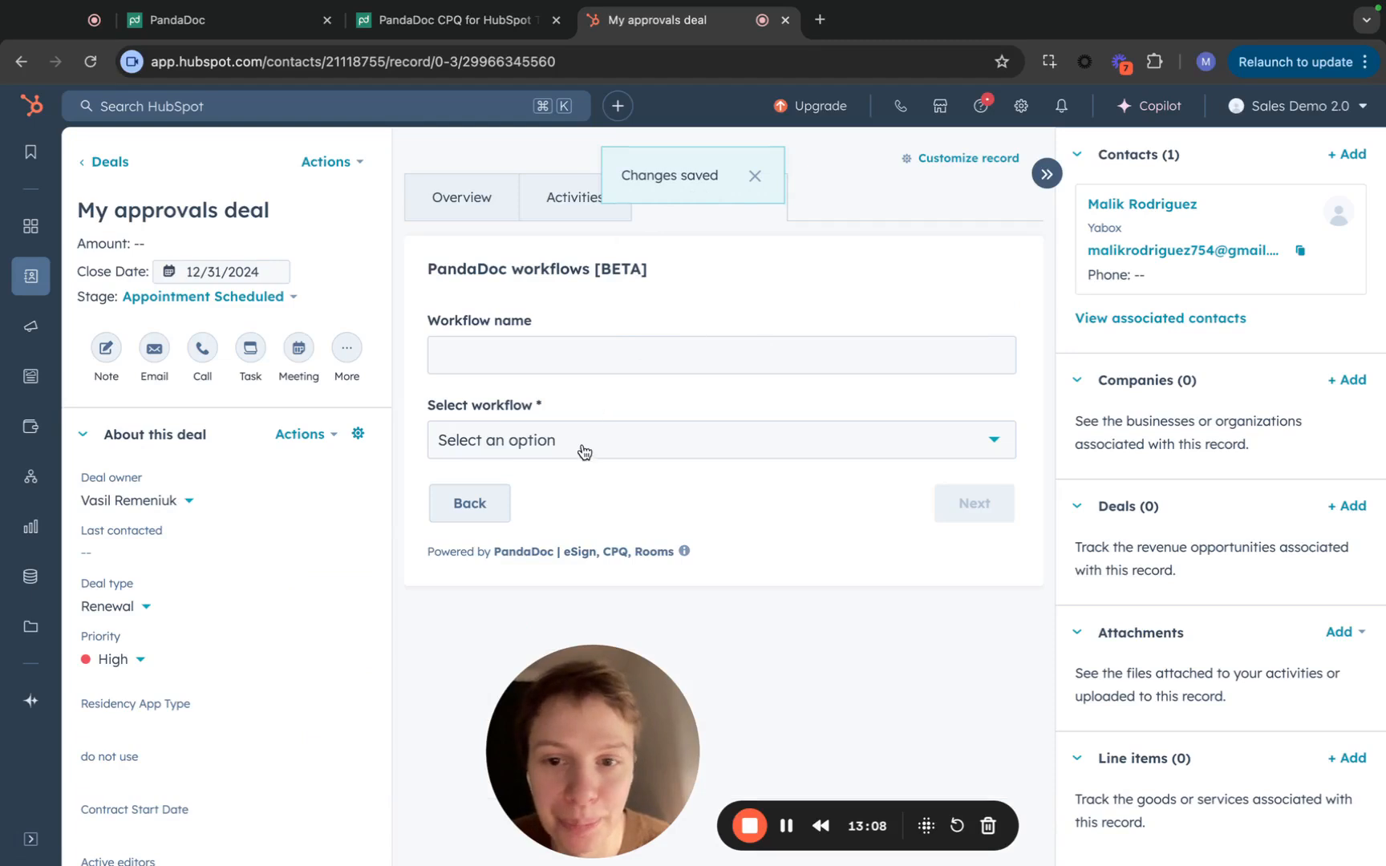
left_click(582, 449)
left_click(557, 550)
left_click(838, 365)
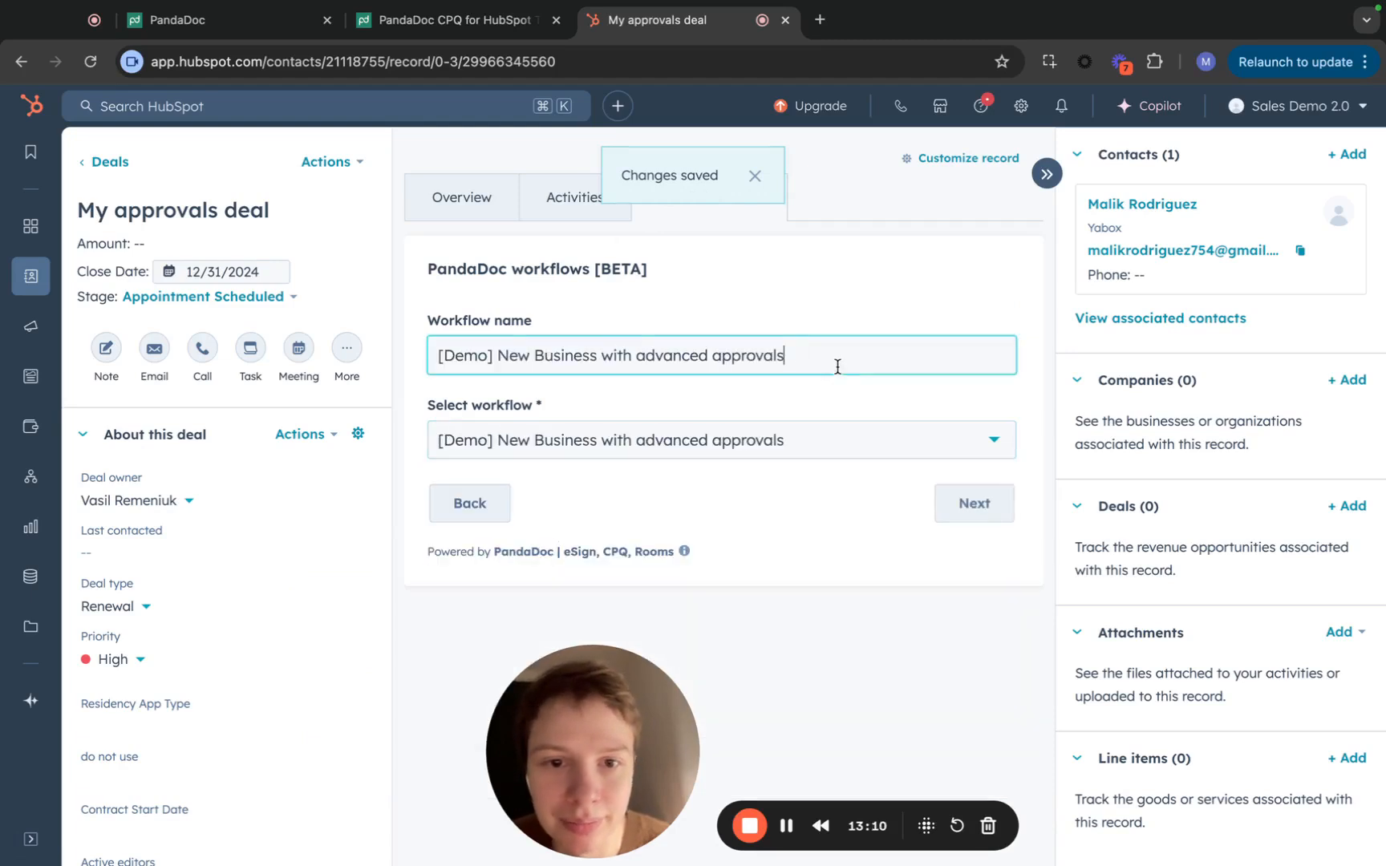
type("c-")
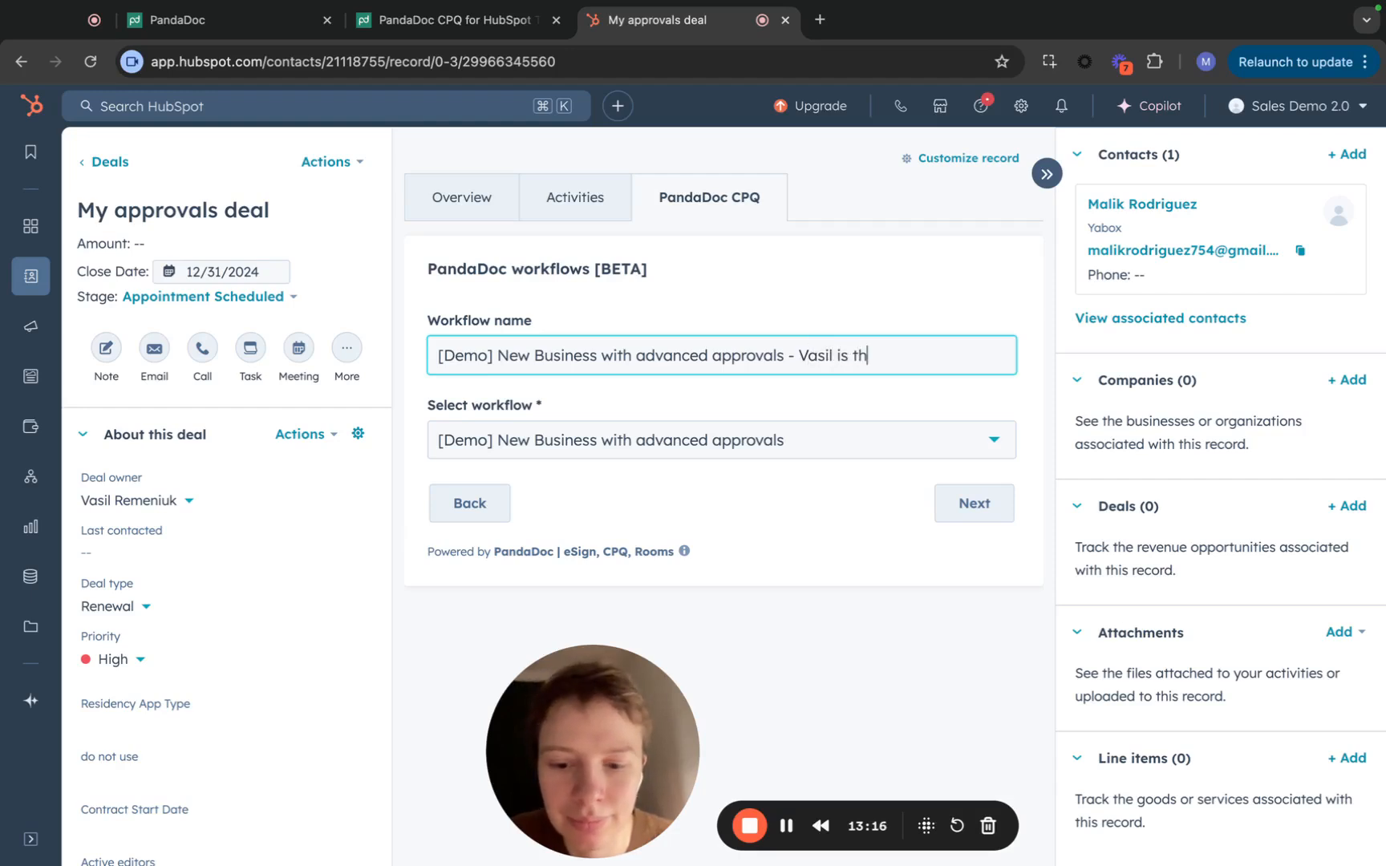
type("Vasil is the owner")
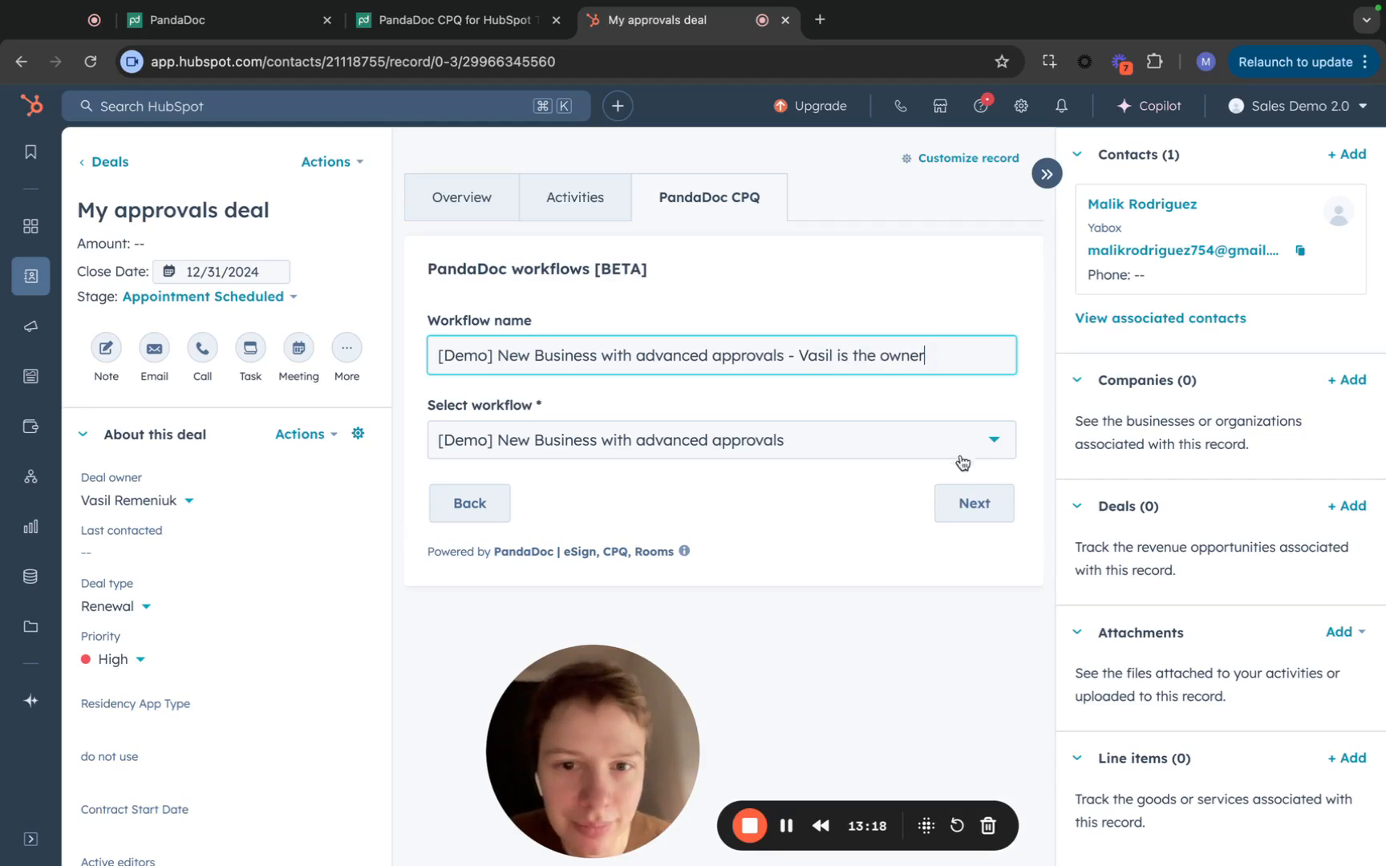
left_click(1003, 504)
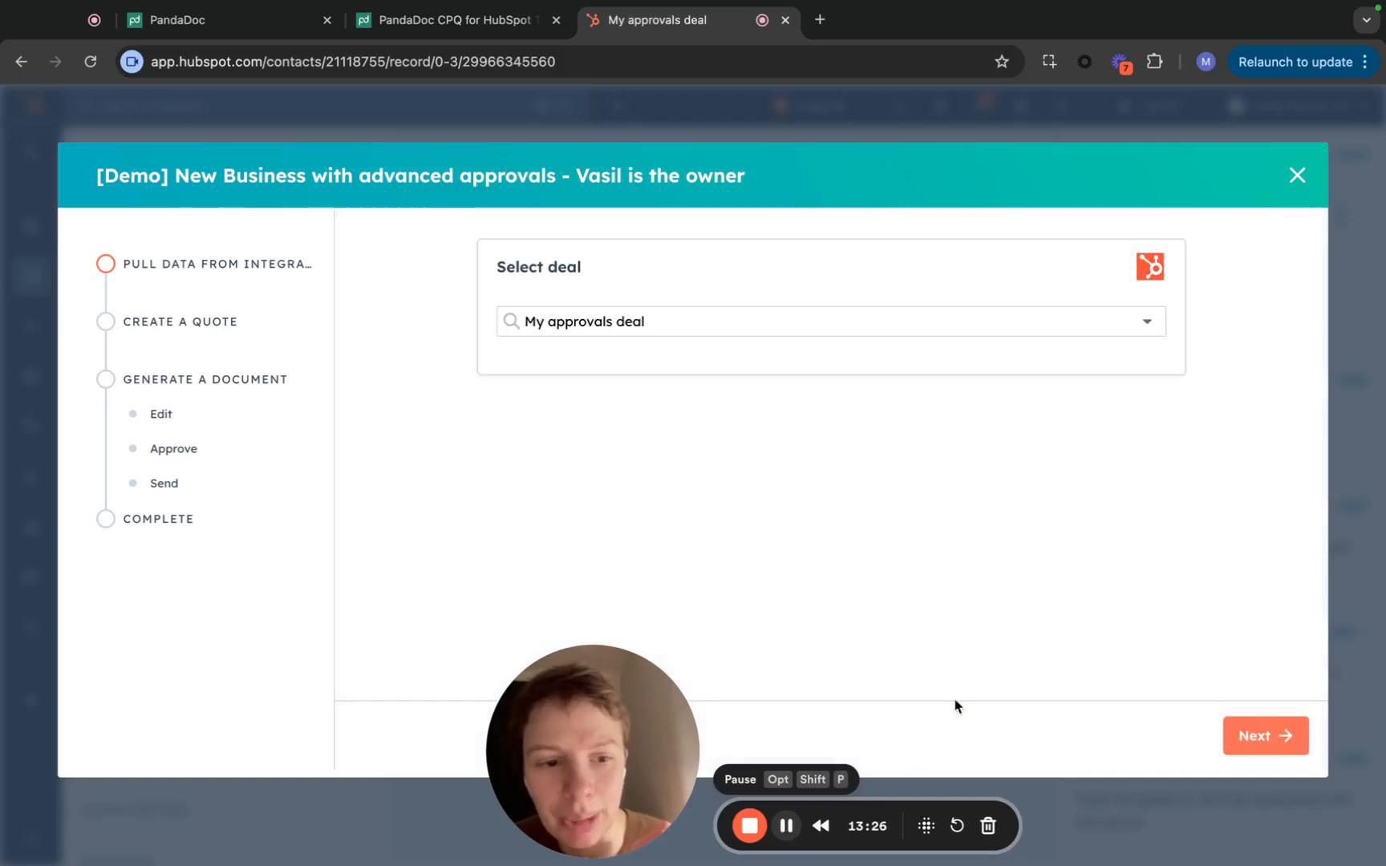
left_click(1247, 735)
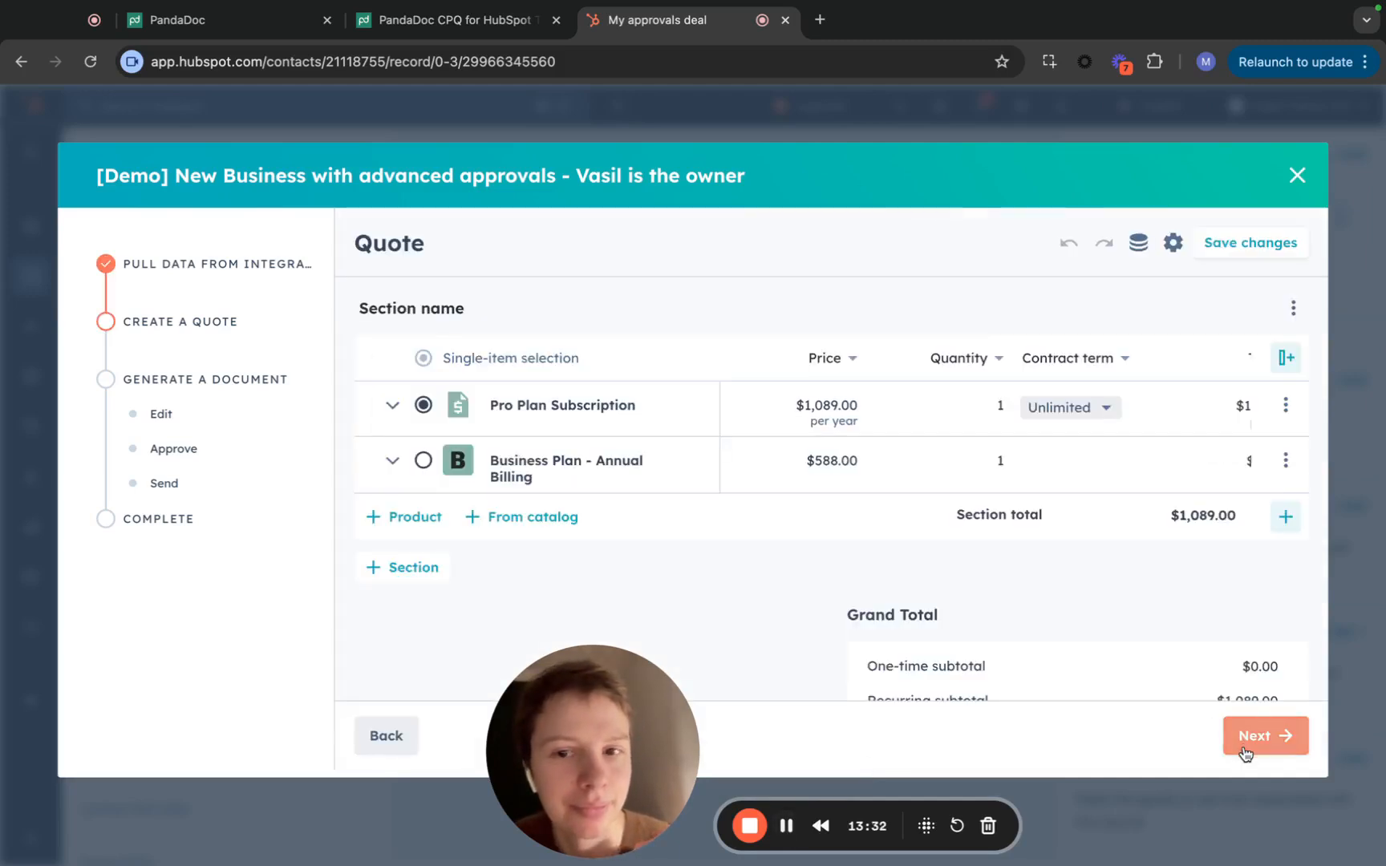
Select Business Plan - Annual Billing in the quote and advance through the document to the recipients' sharing links
left_click(422, 459)
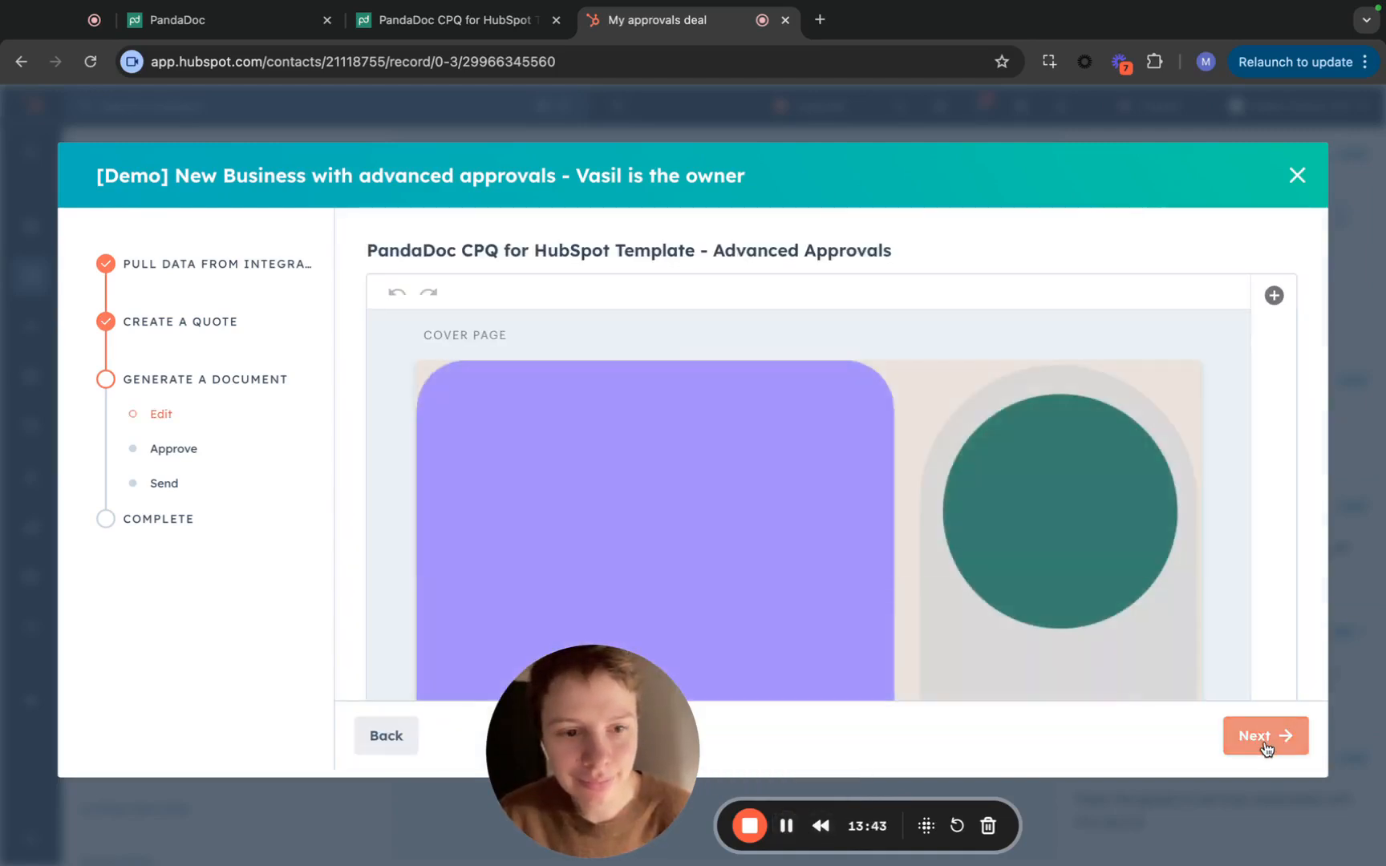
left_click(1265, 747)
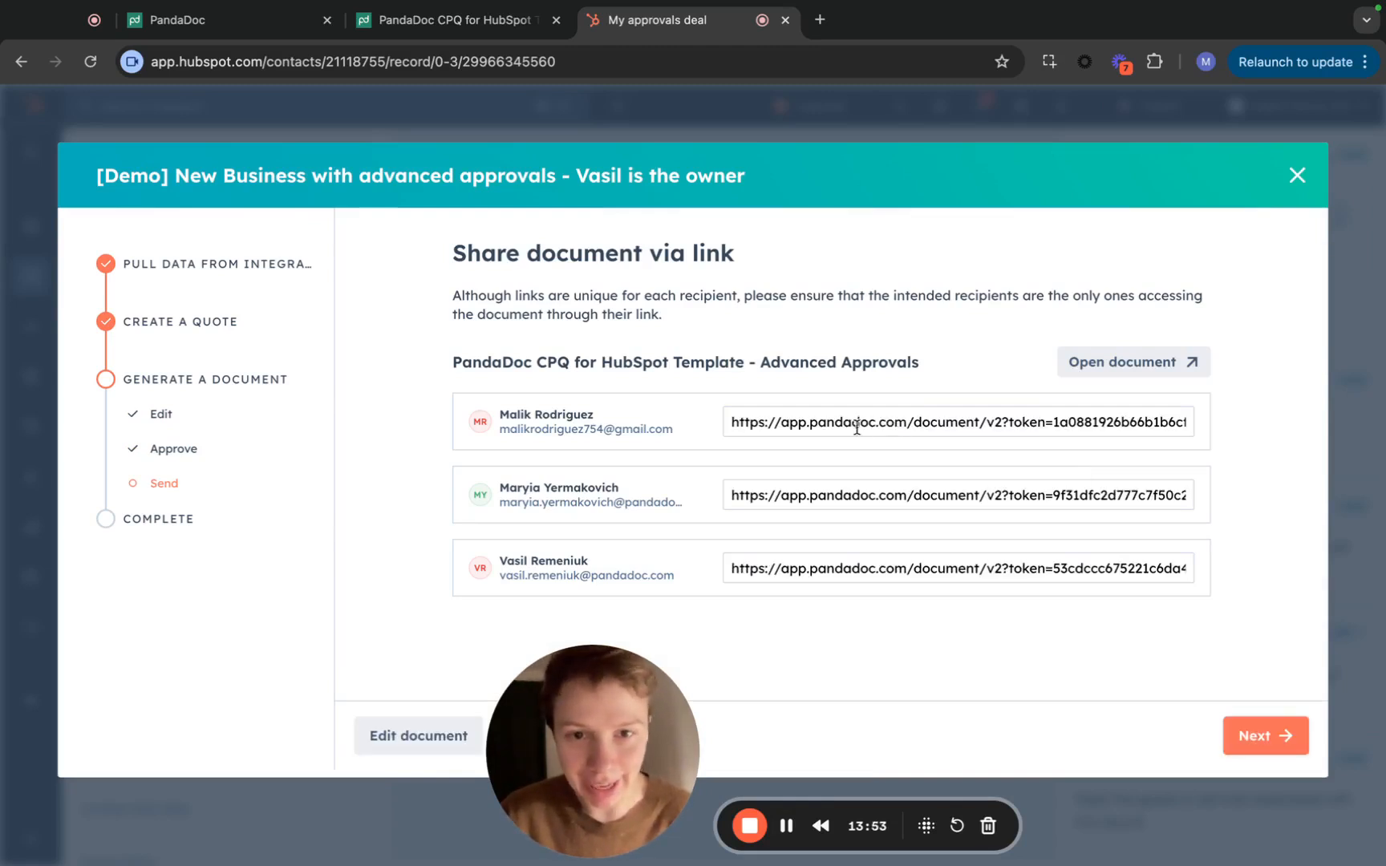
left_click_drag(1035, 423, 1263, 425)
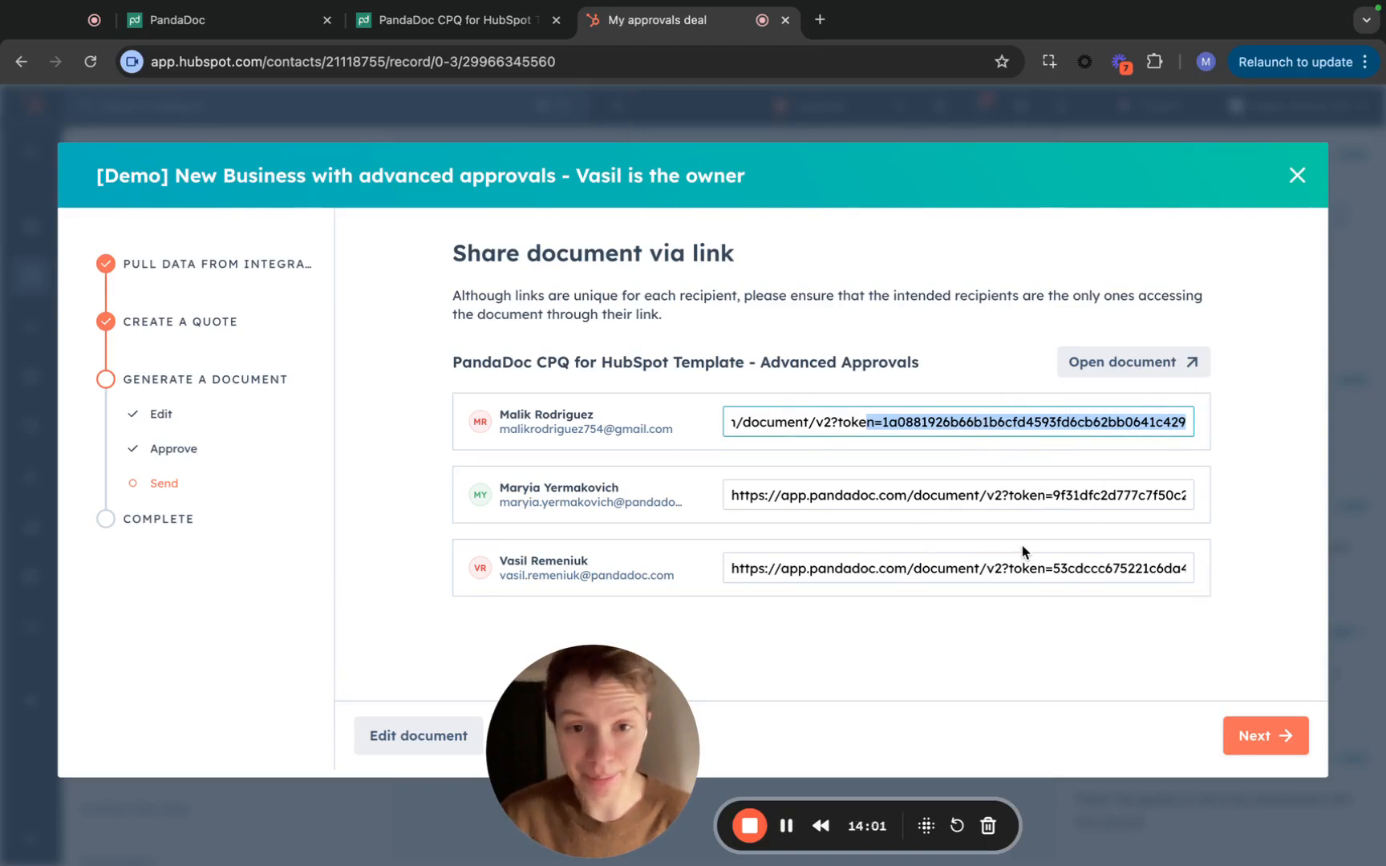
left_click(786, 649)
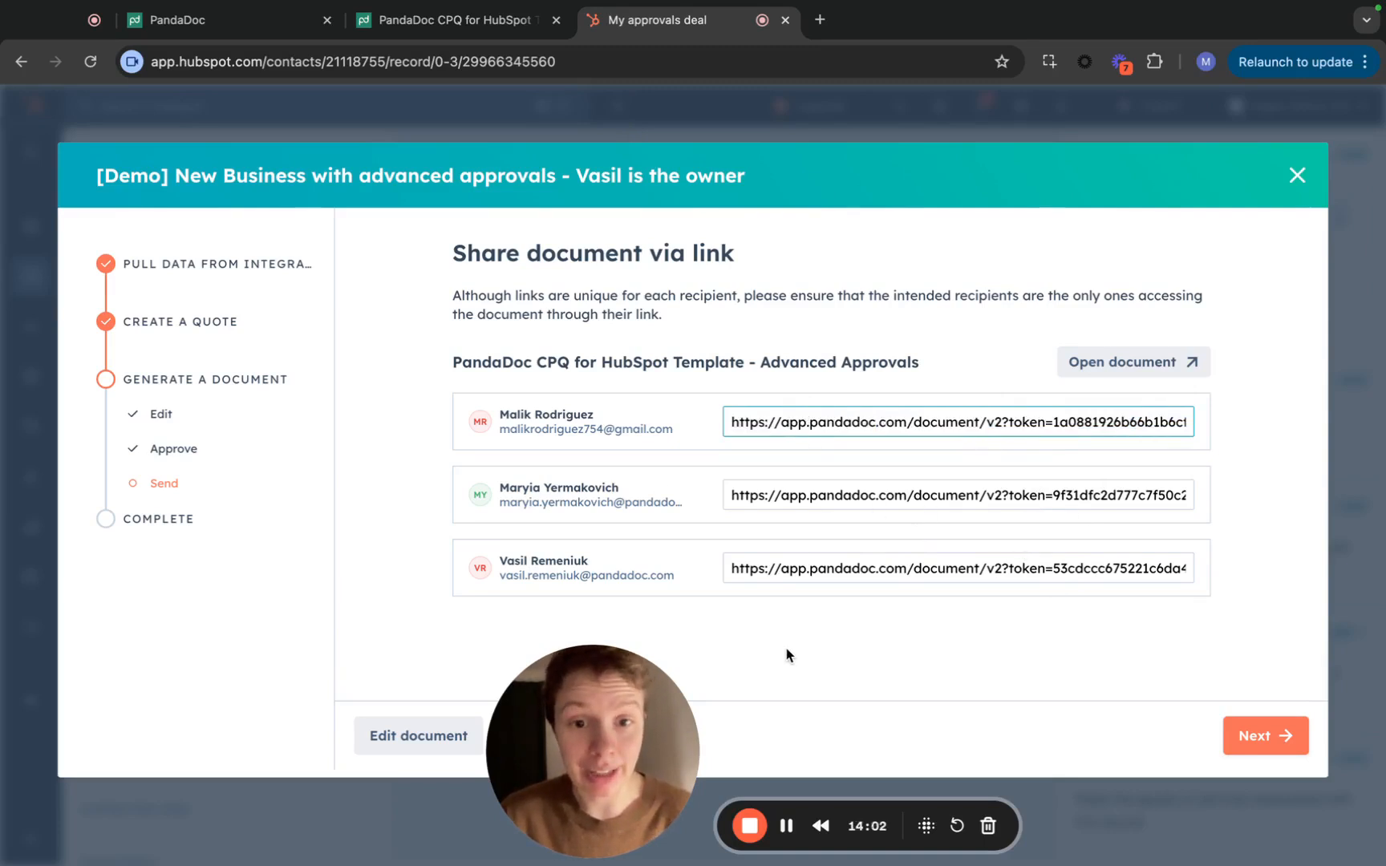
Reopen the document for editing, go back to the quote, and select Pro Plan Subscription instead
left_click(370, 743)
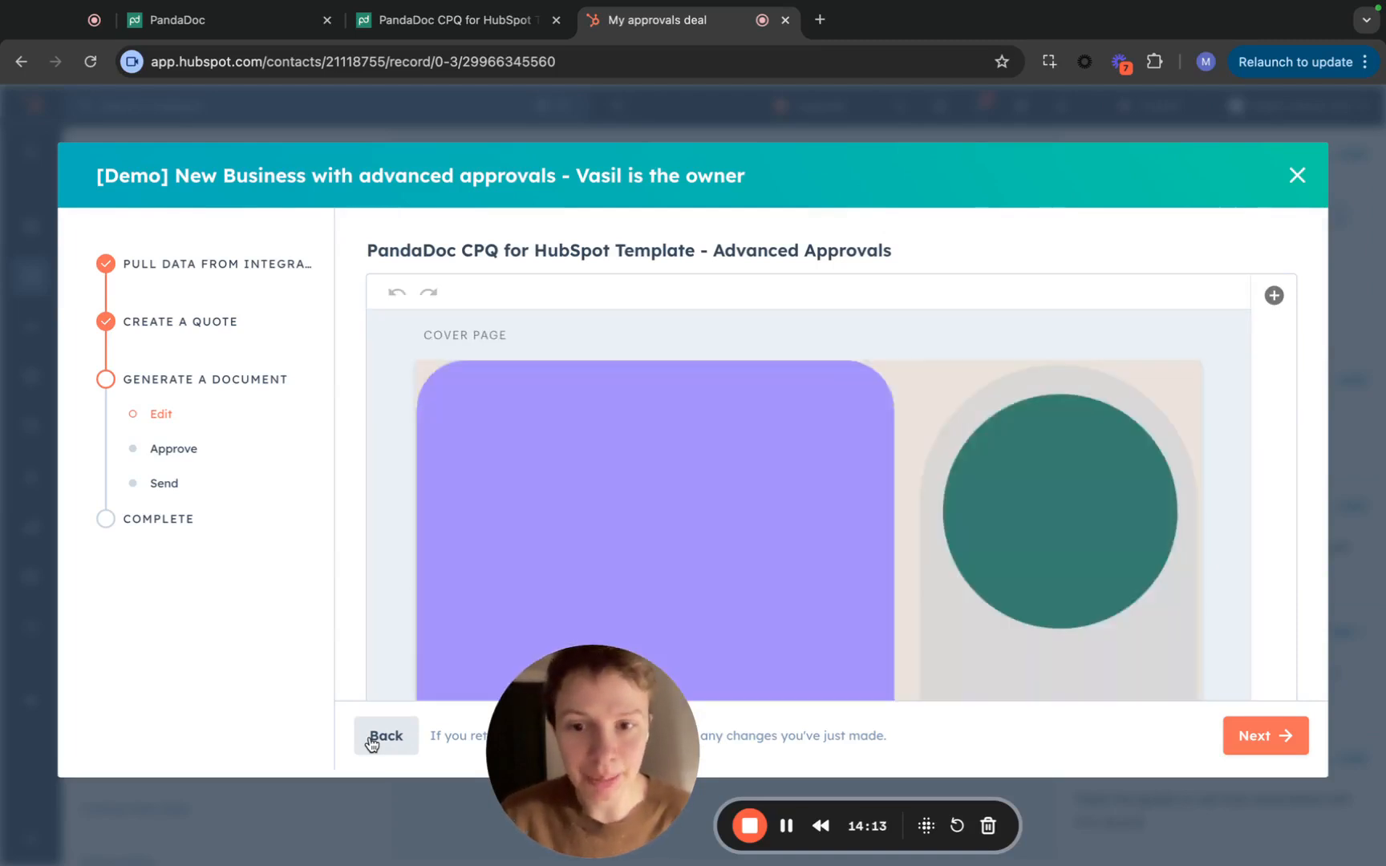
left_click(385, 737)
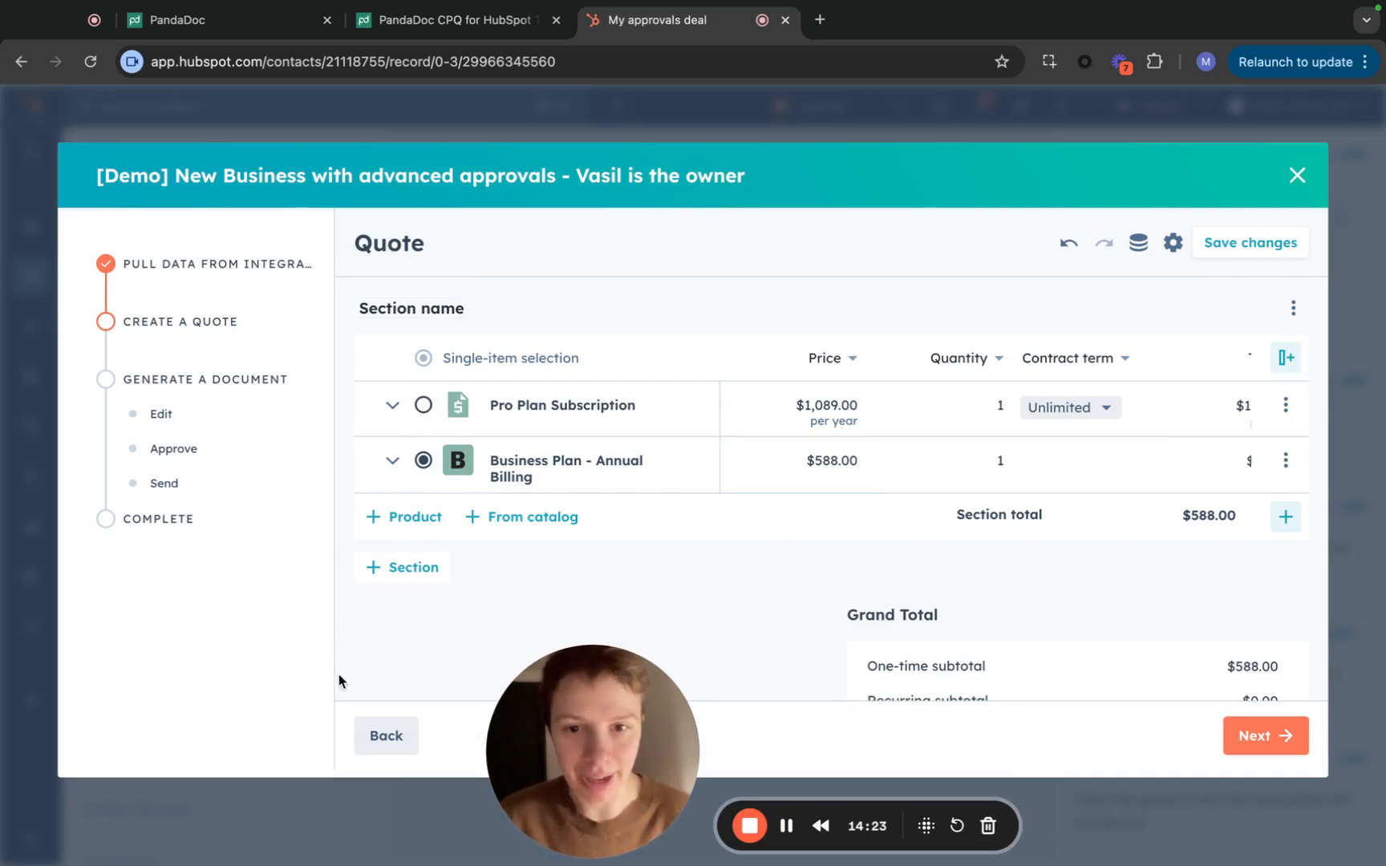
left_click(424, 405)
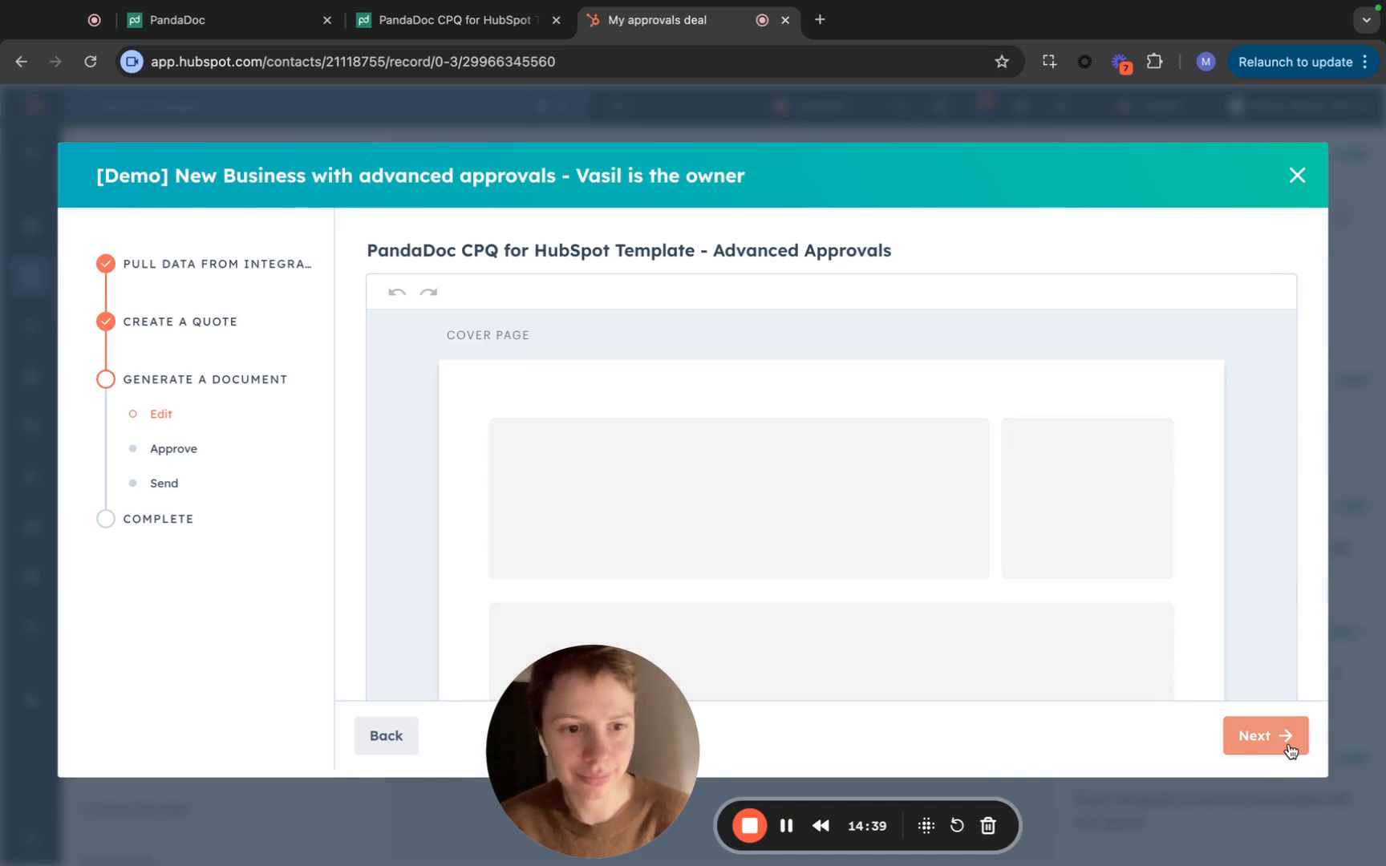
Advance the document to the approval stage and choose the deal's new owner as approver from the Approvers group
left_click(1287, 750)
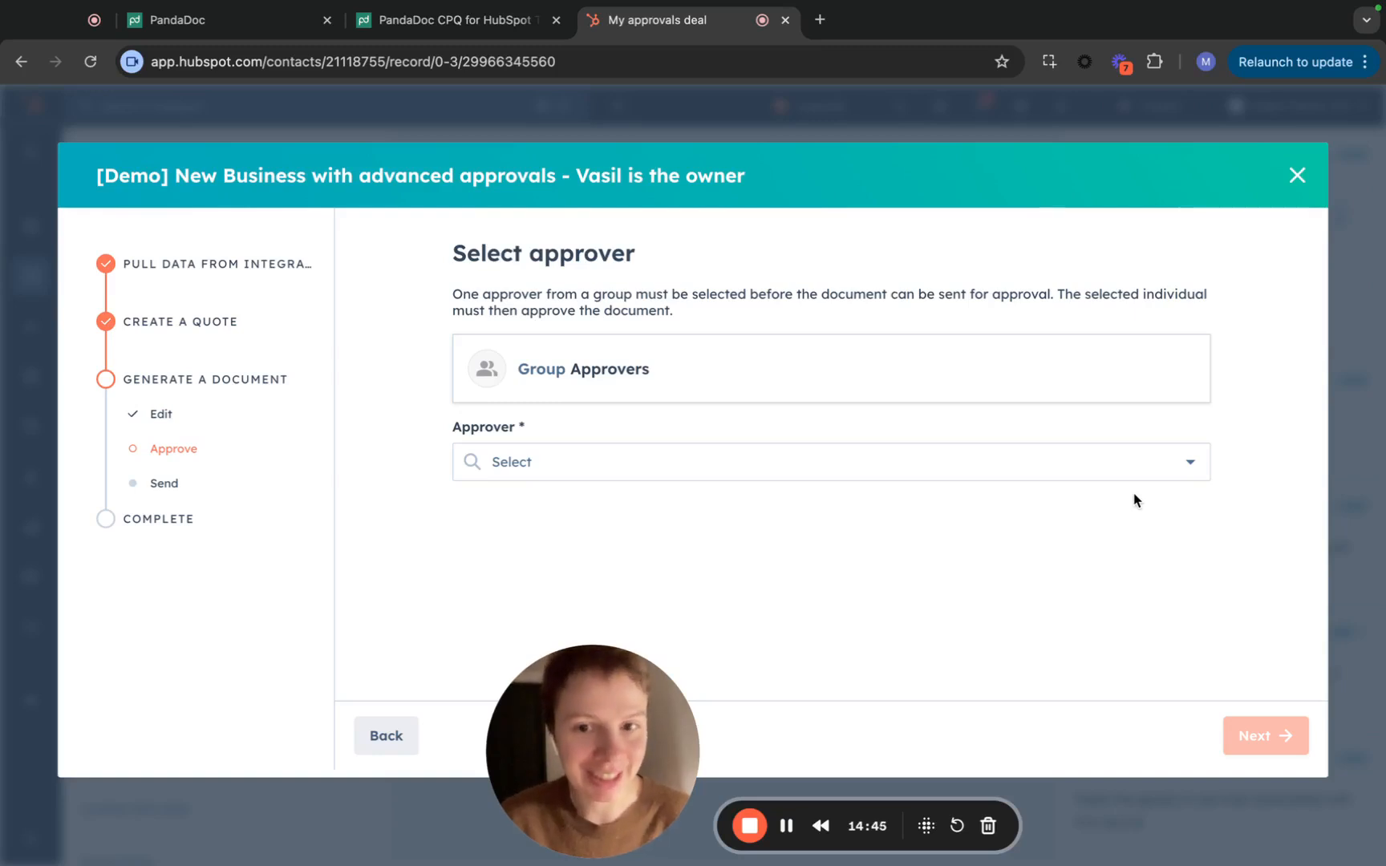
left_click(1135, 473)
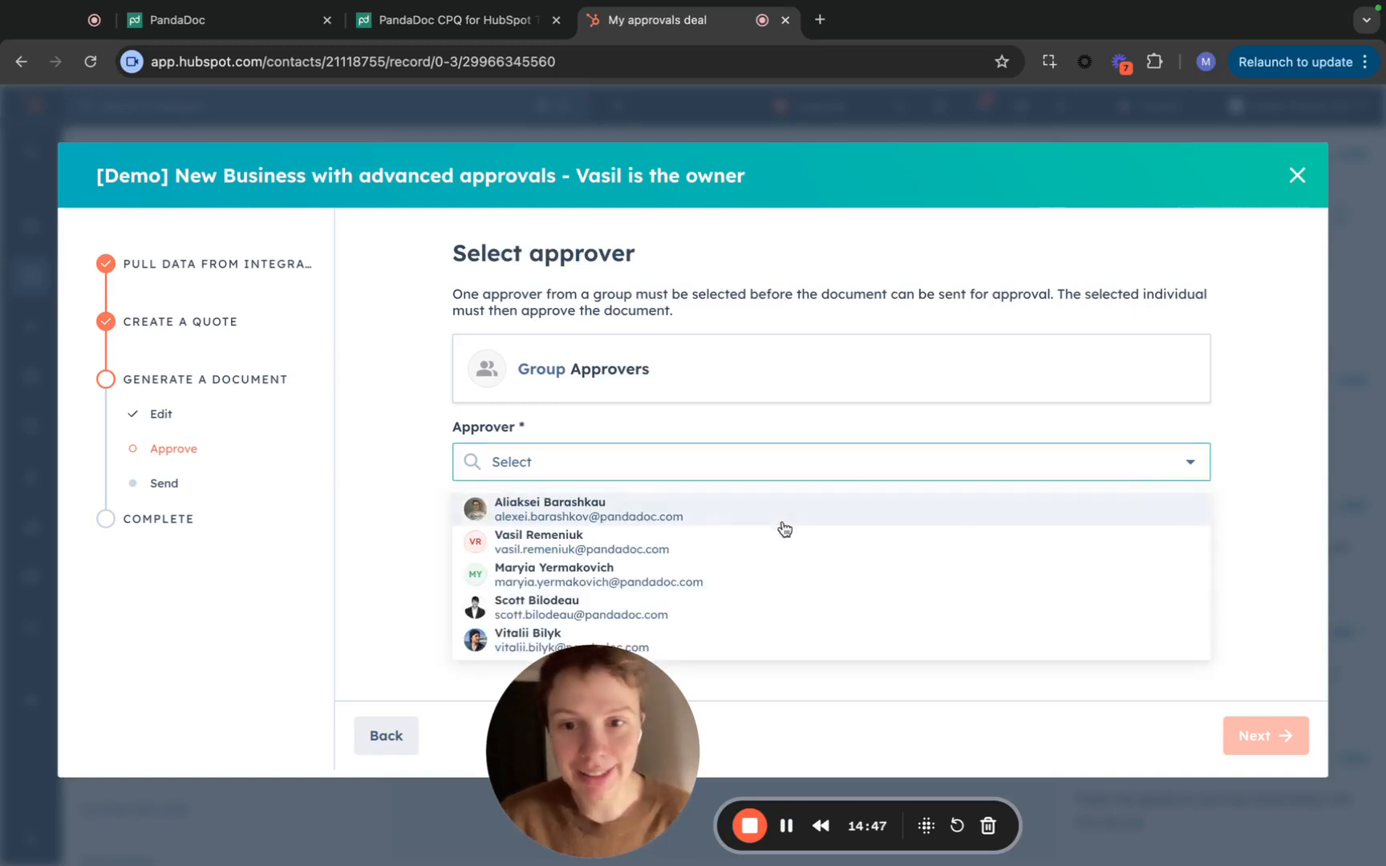
left_click(774, 553)
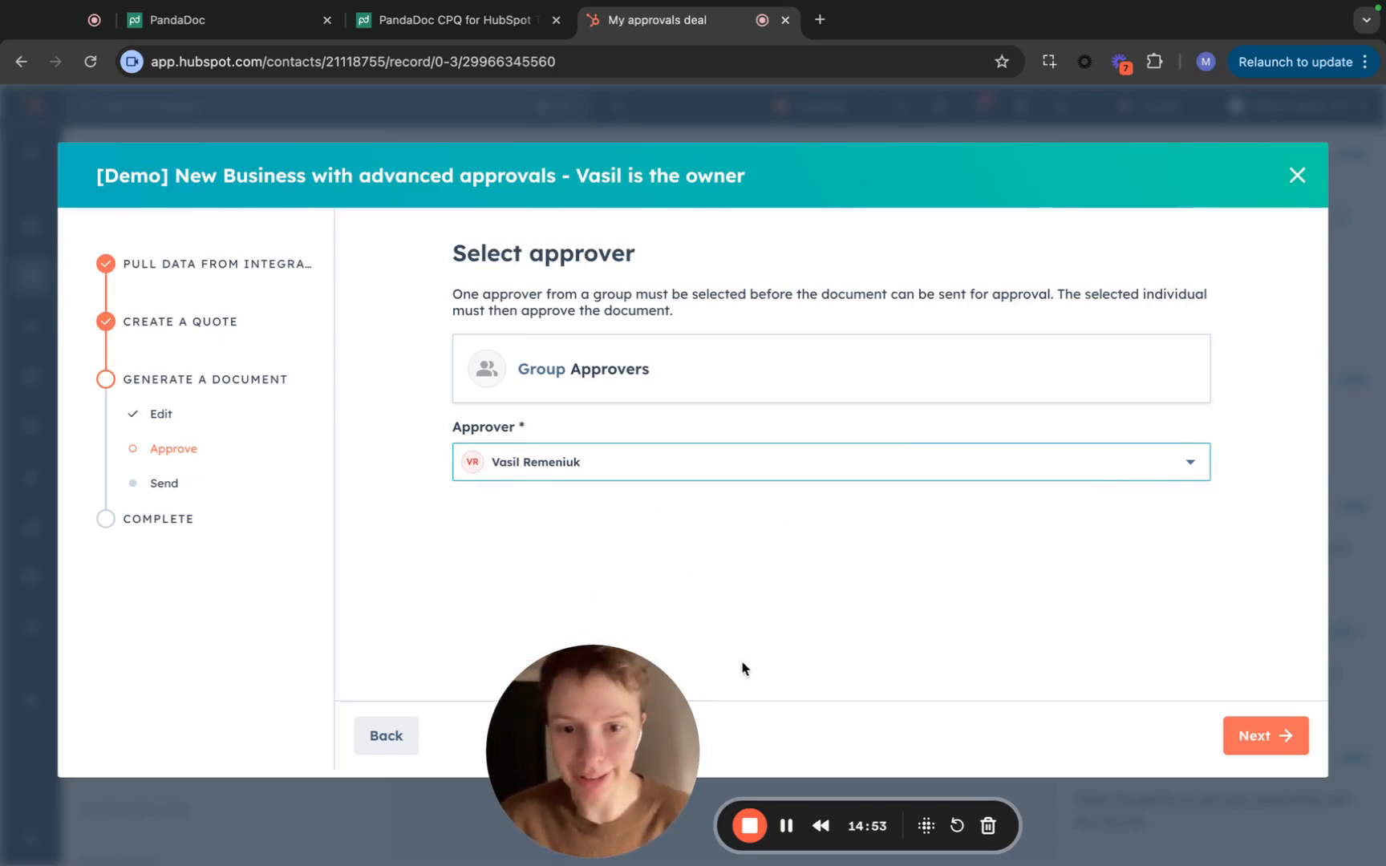
Switch to the PandaDoc Advanced Approvals template and review the Approvers group's conditions in its approval workflow setup
left_click(445, 22)
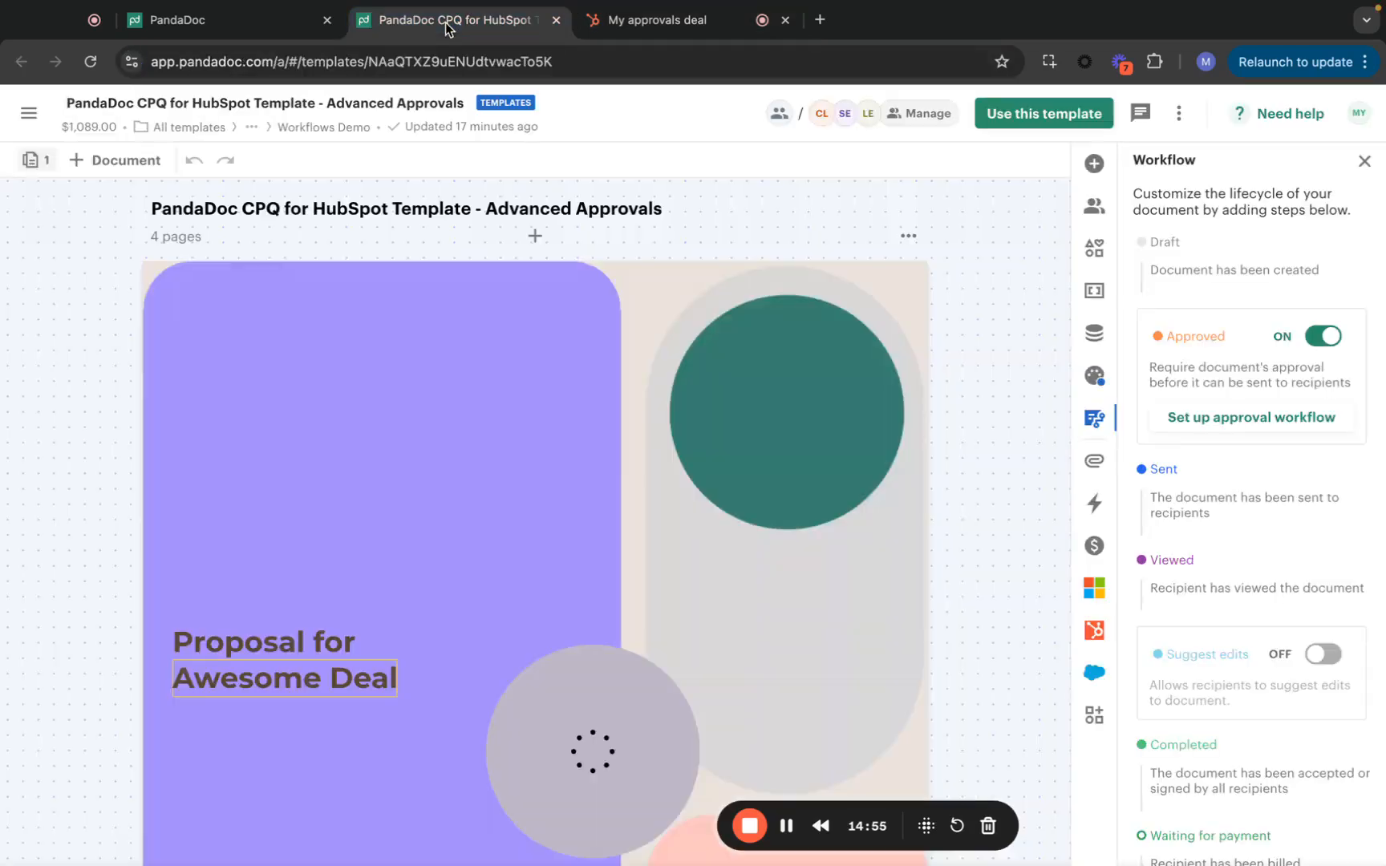
left_click(1223, 429)
scroll(950, 443, "down", 5)
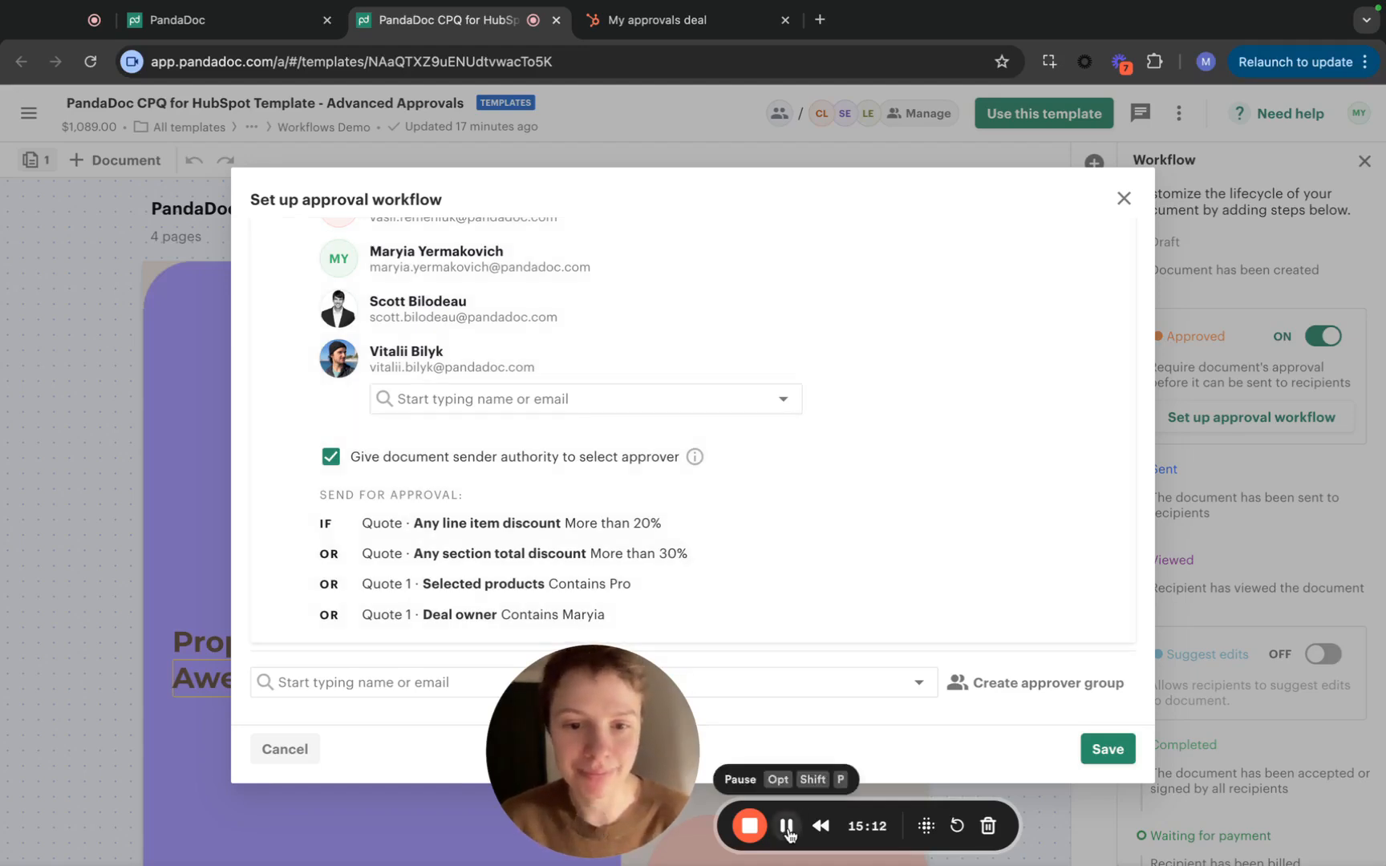
scroll(976, 443, "up", 5)
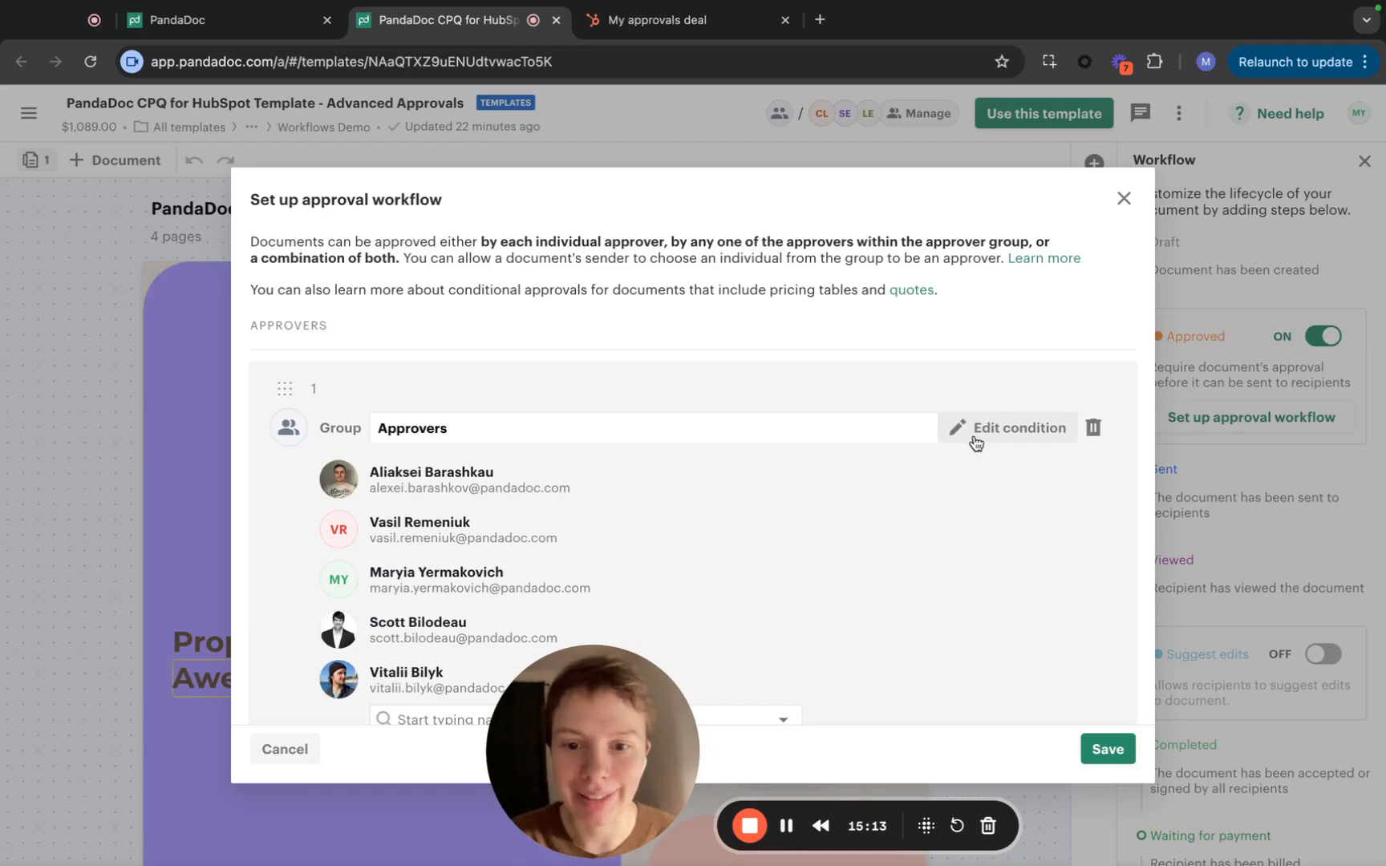